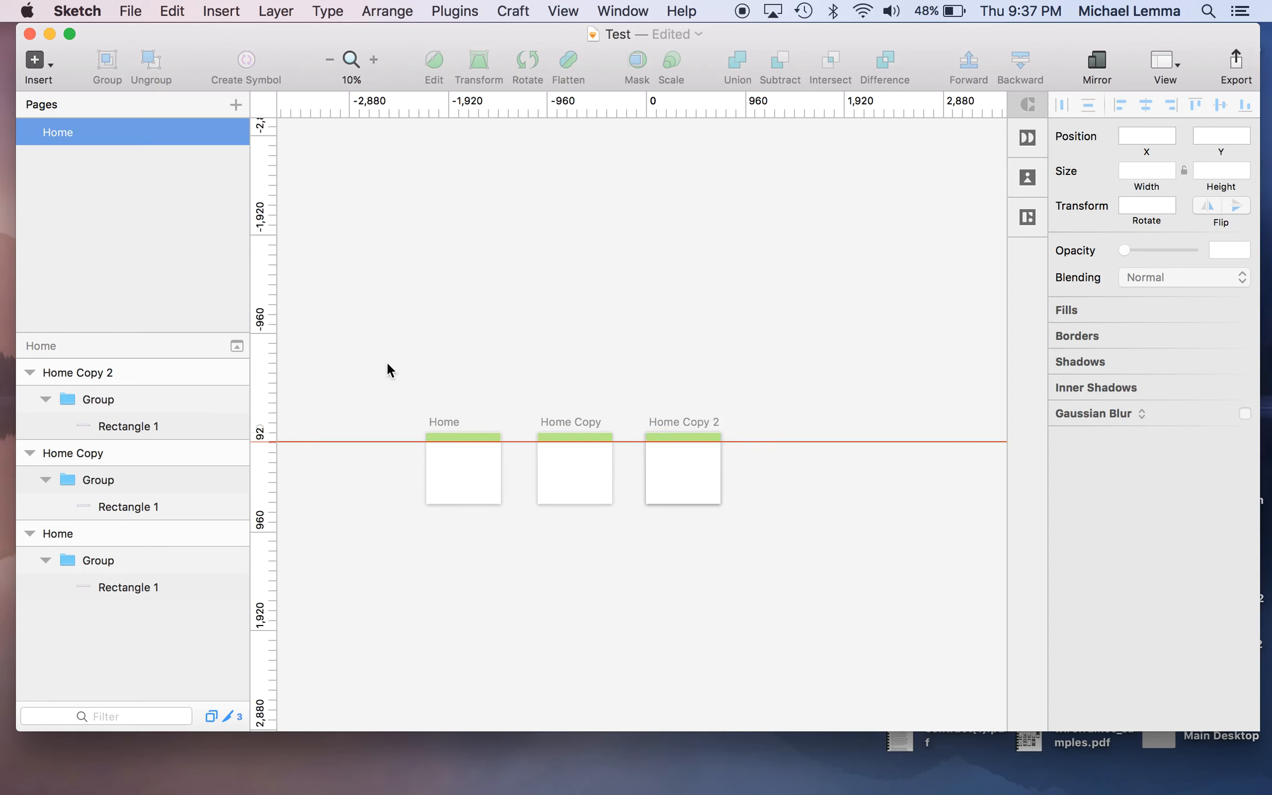
Cut the Home, Home Copy and Home Copy 2 artboards from the Home page
scroll(460, 500, up, 3)
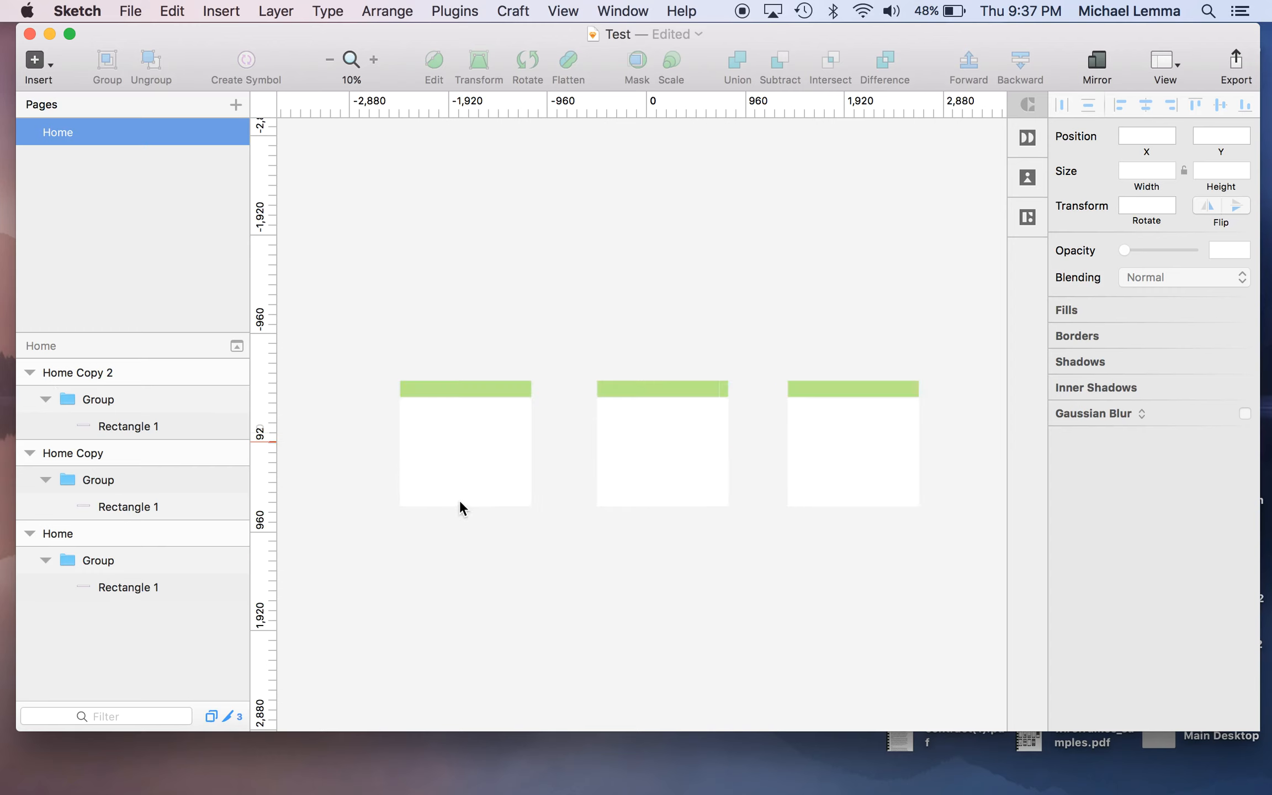
click(801, 379)
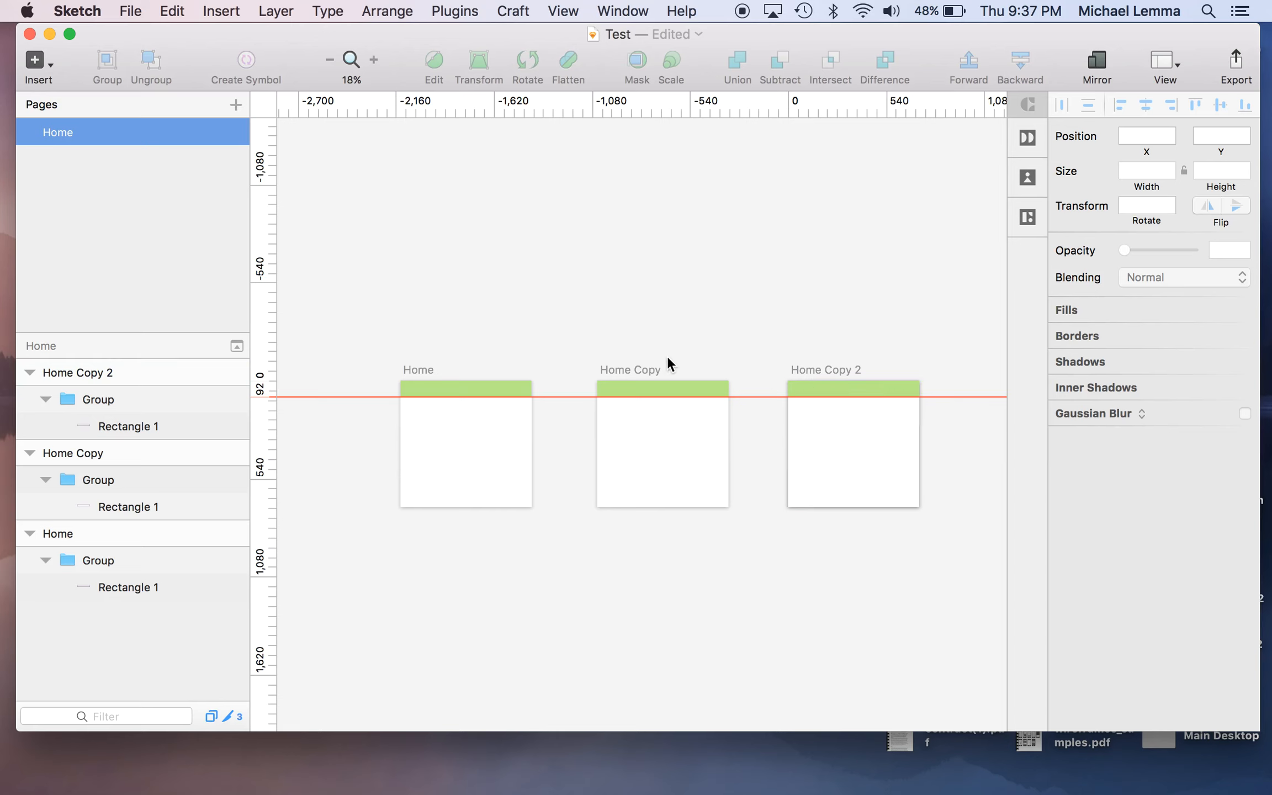
click(831, 368)
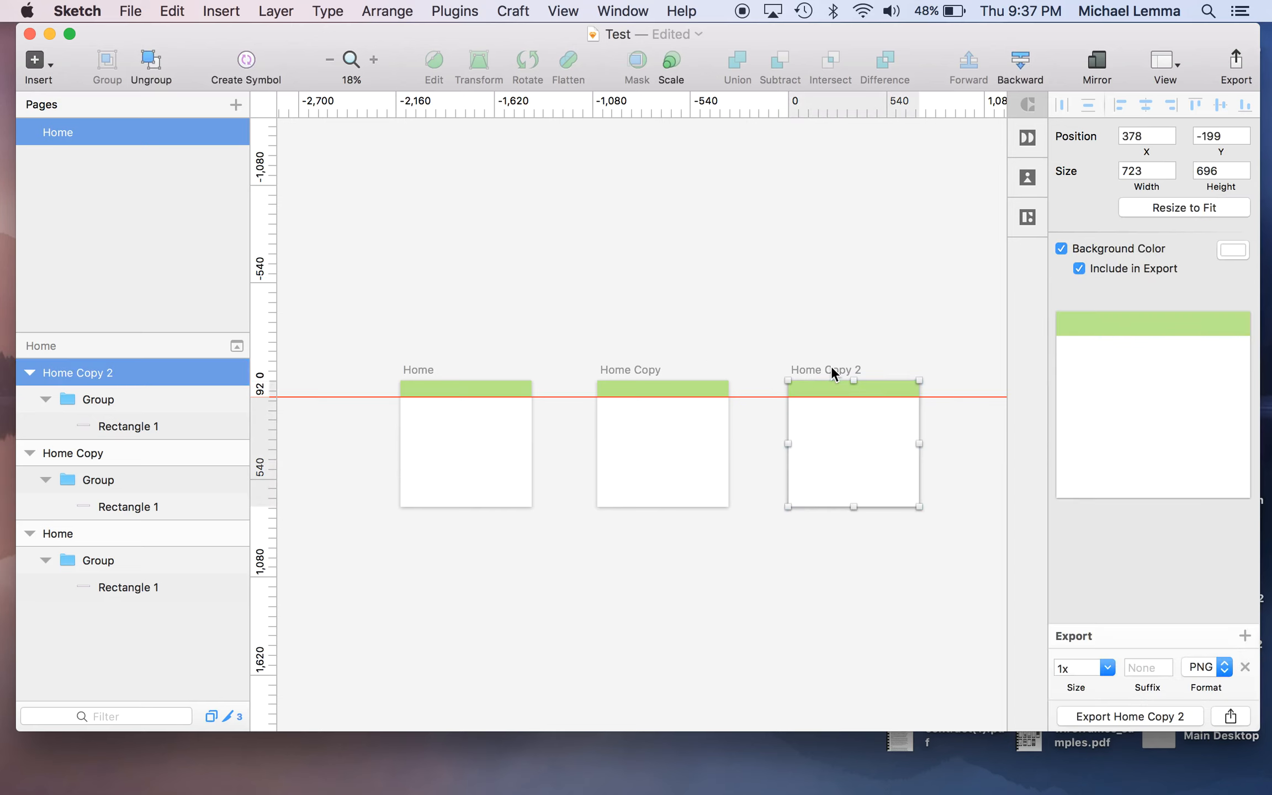
shift+click(621, 368)
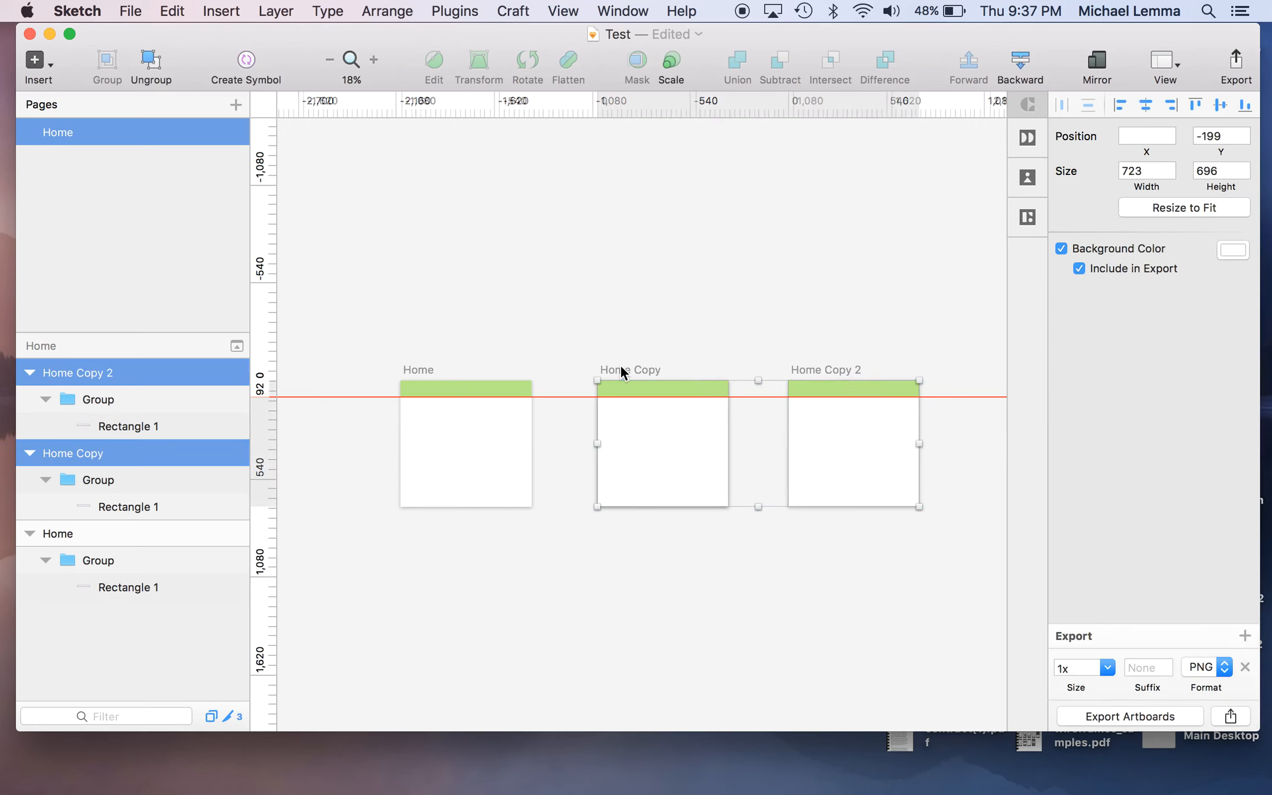
shift+click(423, 369)
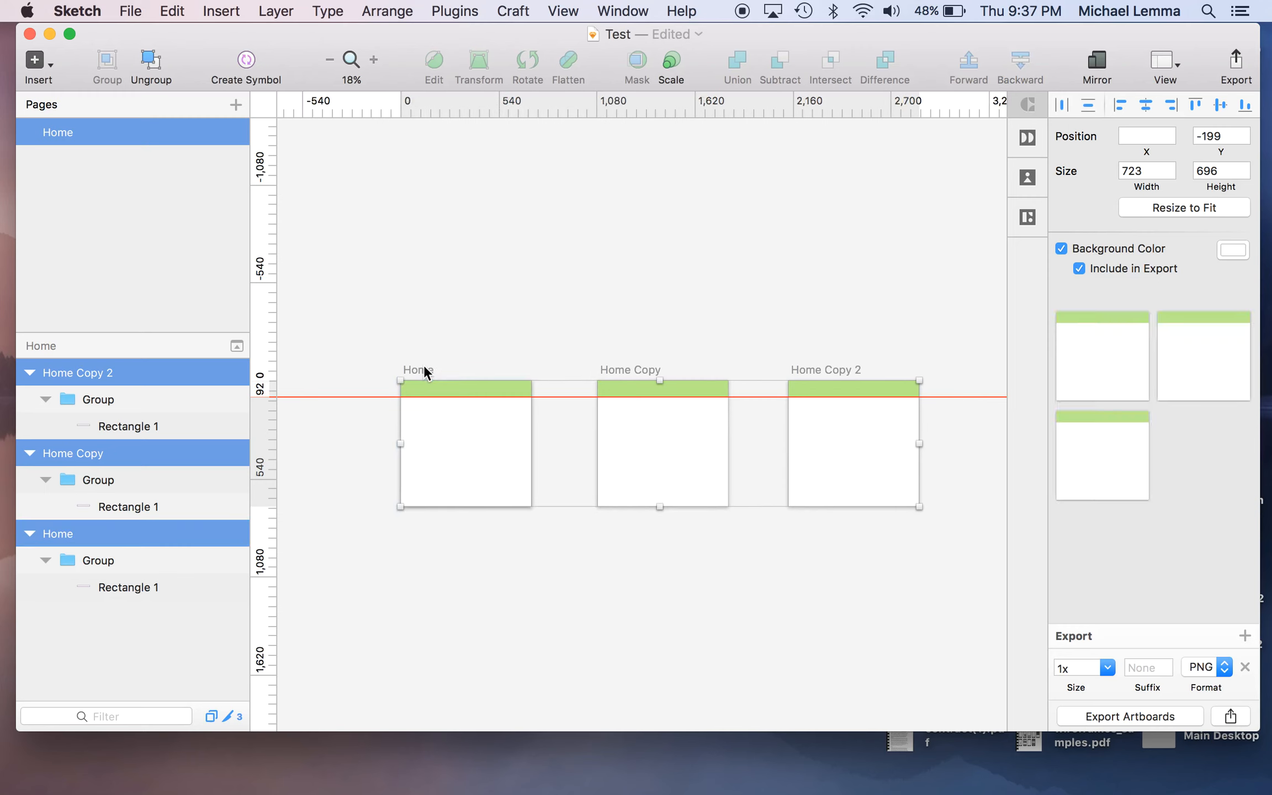
click(421, 330)
click(420, 363)
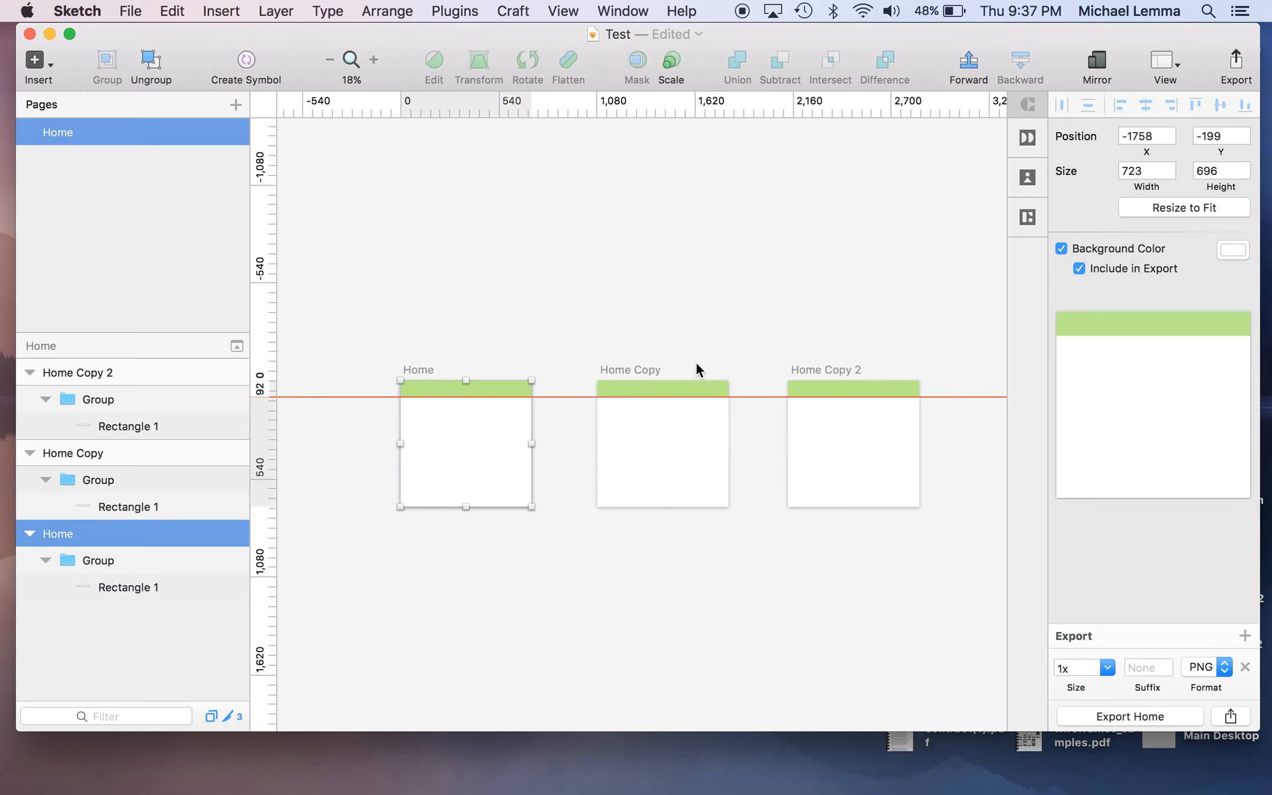
shift+click(644, 368)
shift+click(815, 368)
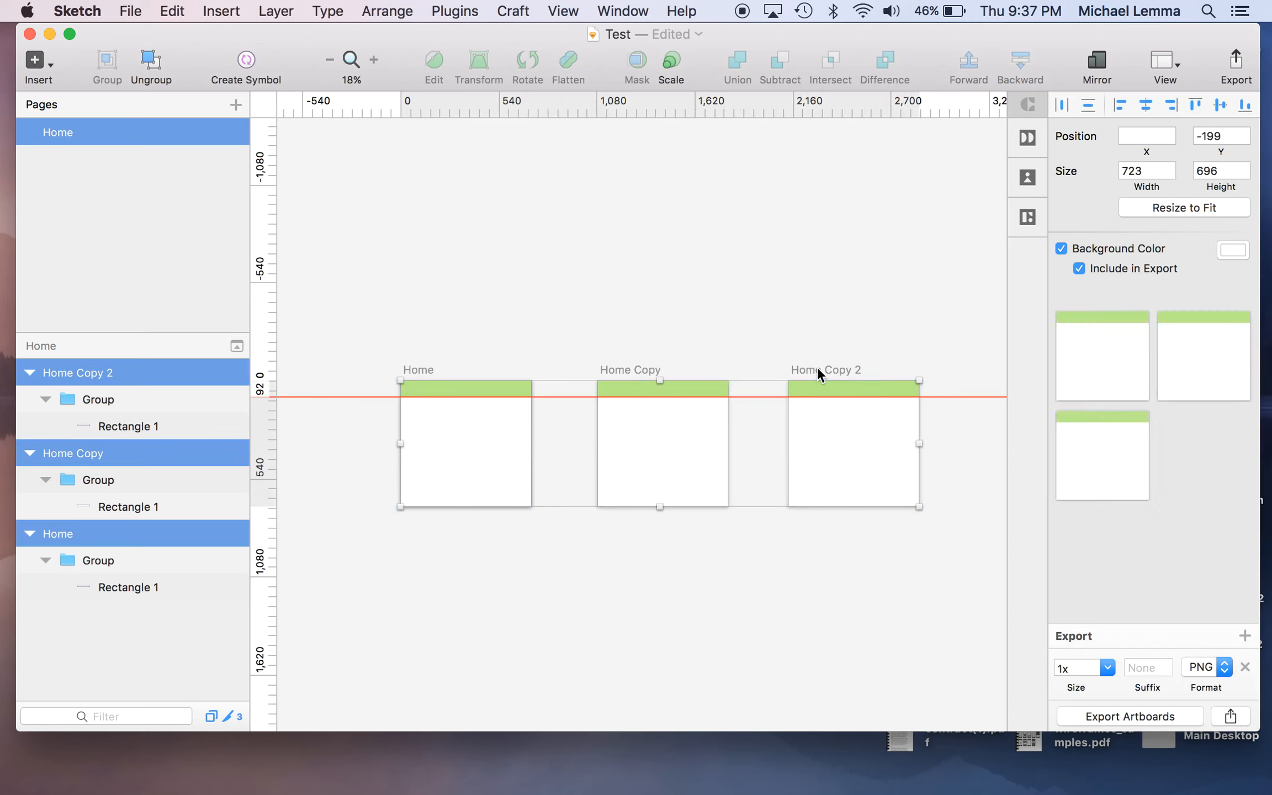
key(Delete)
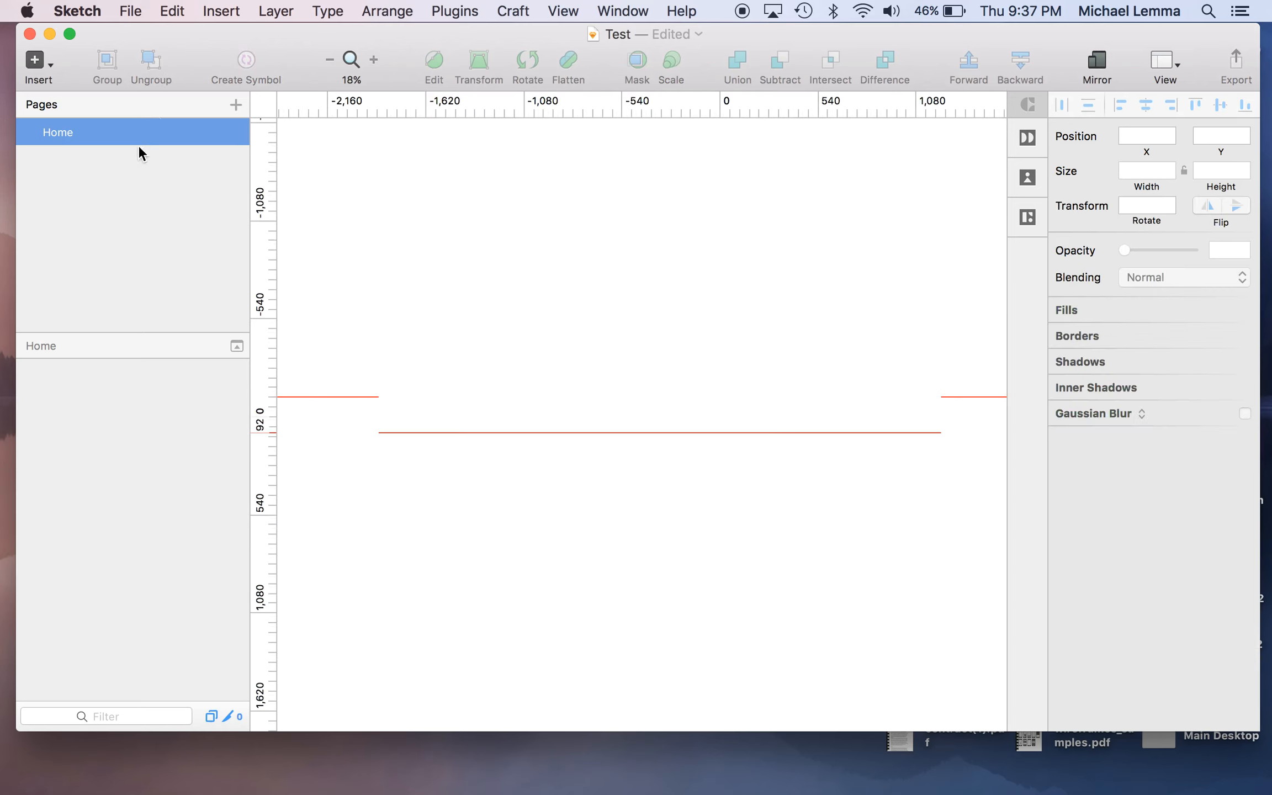
Add a page named Artboards and paste the three cut artboards onto it
click(237, 101)
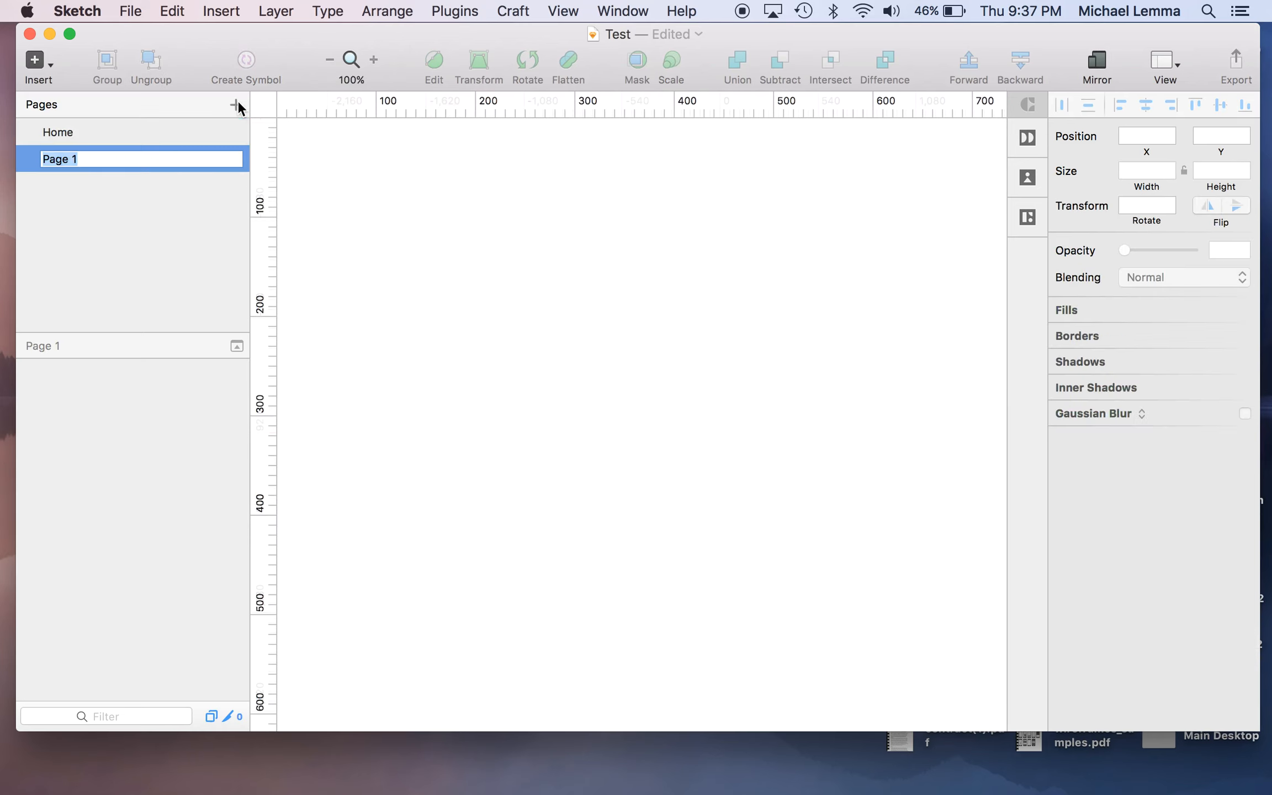
text(Artboards)
key(Return)
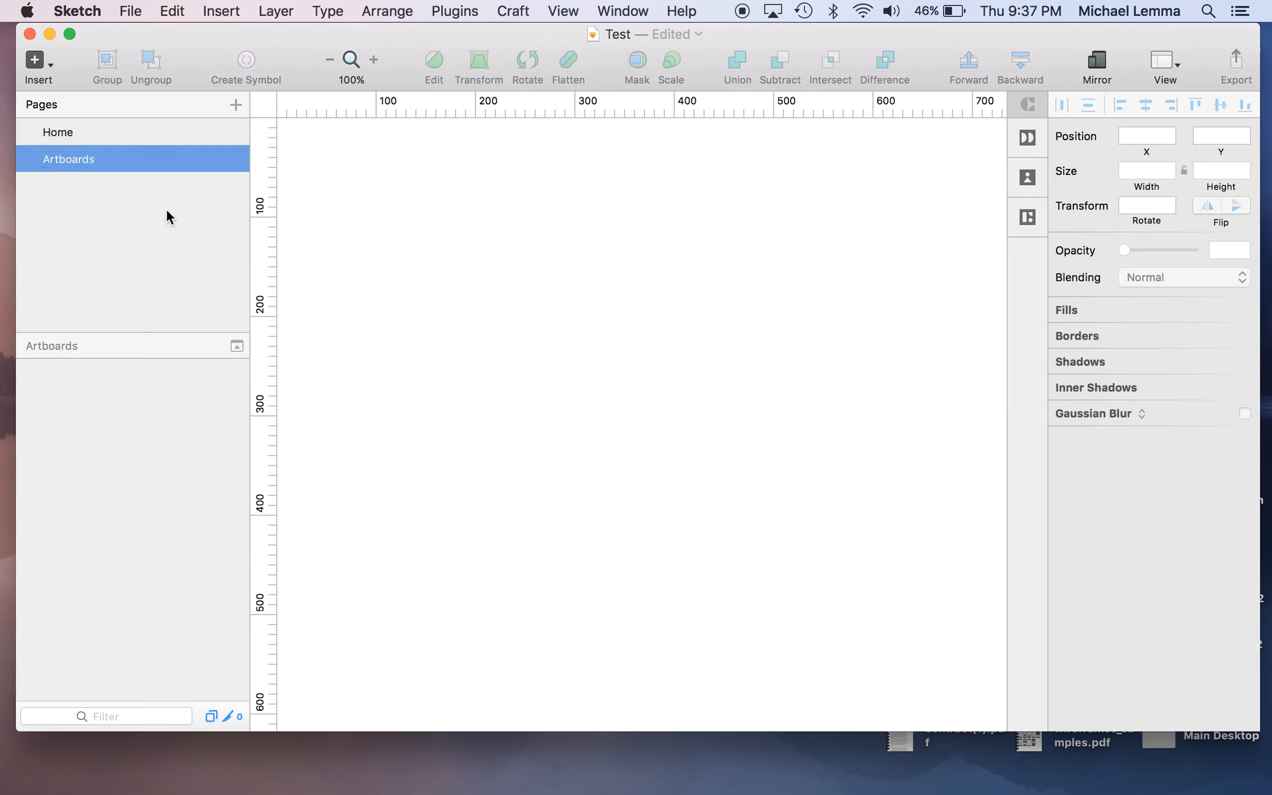
key(super+v)
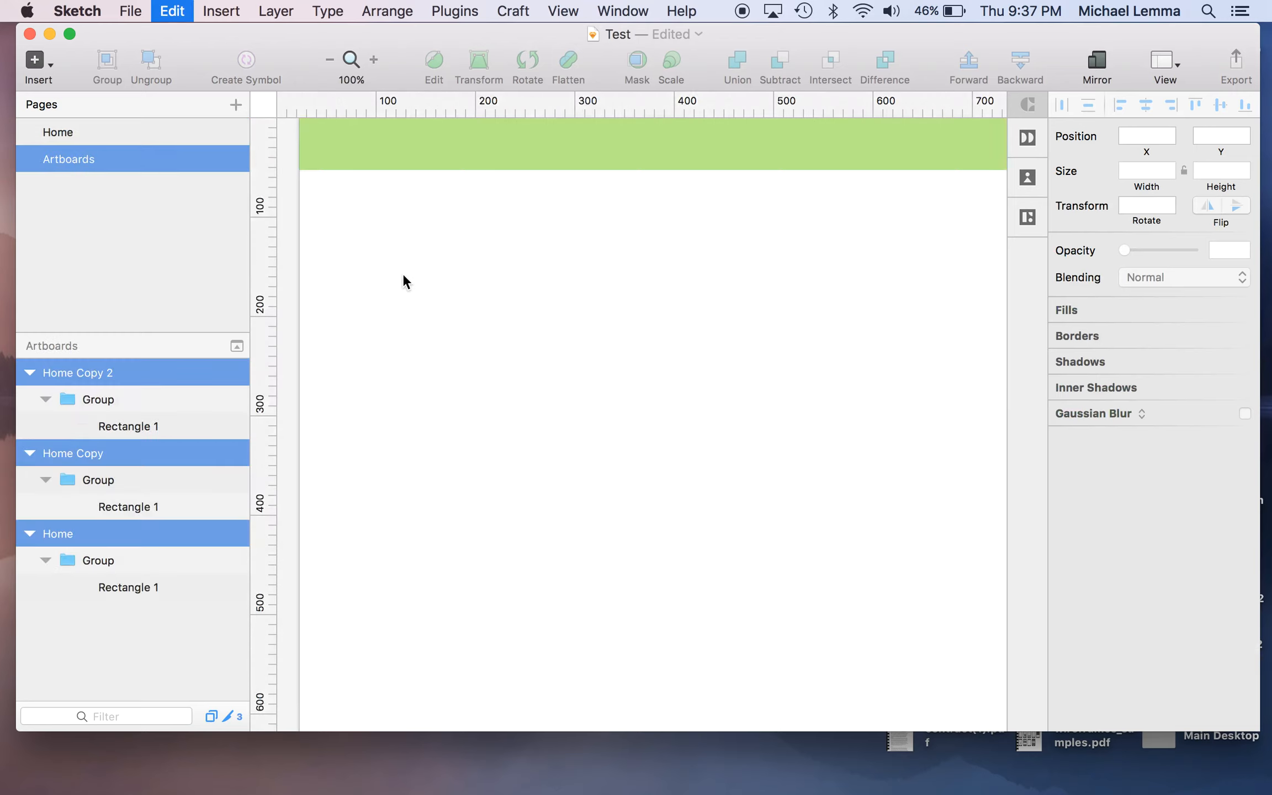
key(super+1)
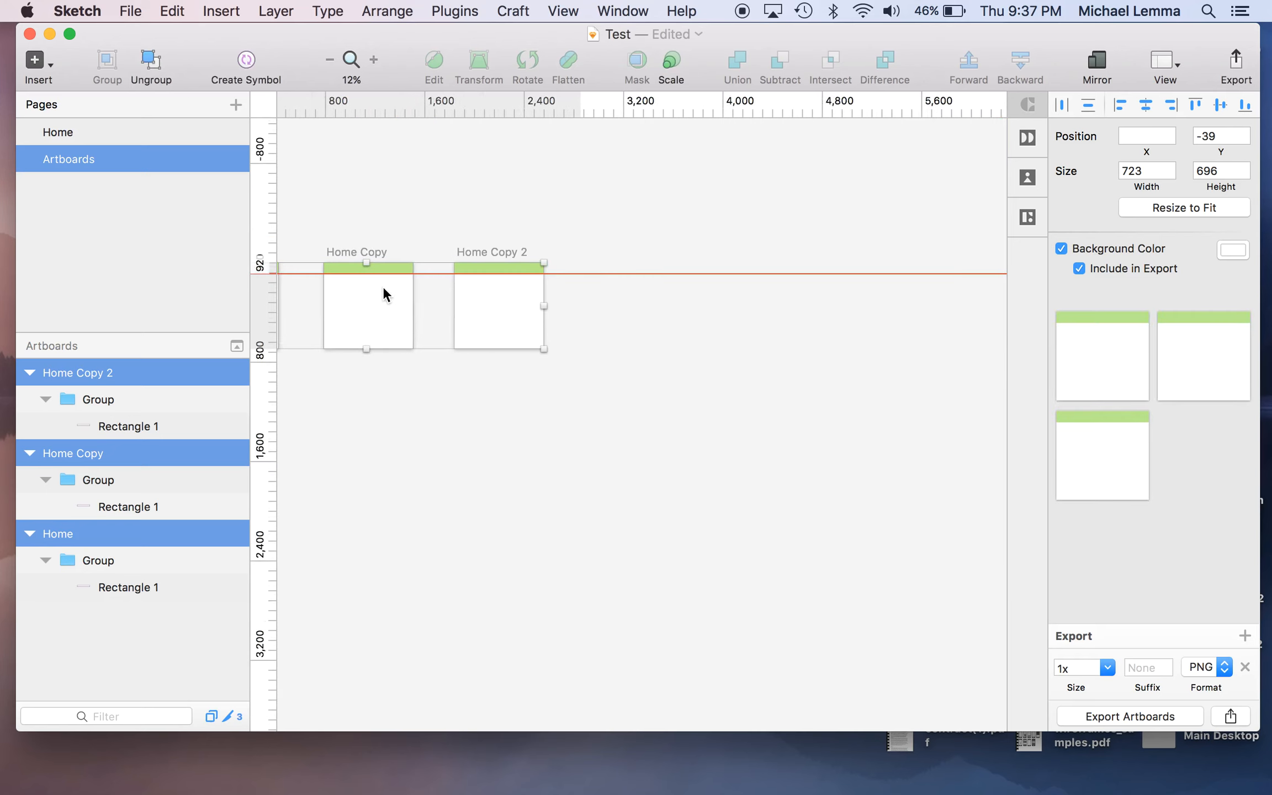
scroll(382, 287, left, 1)
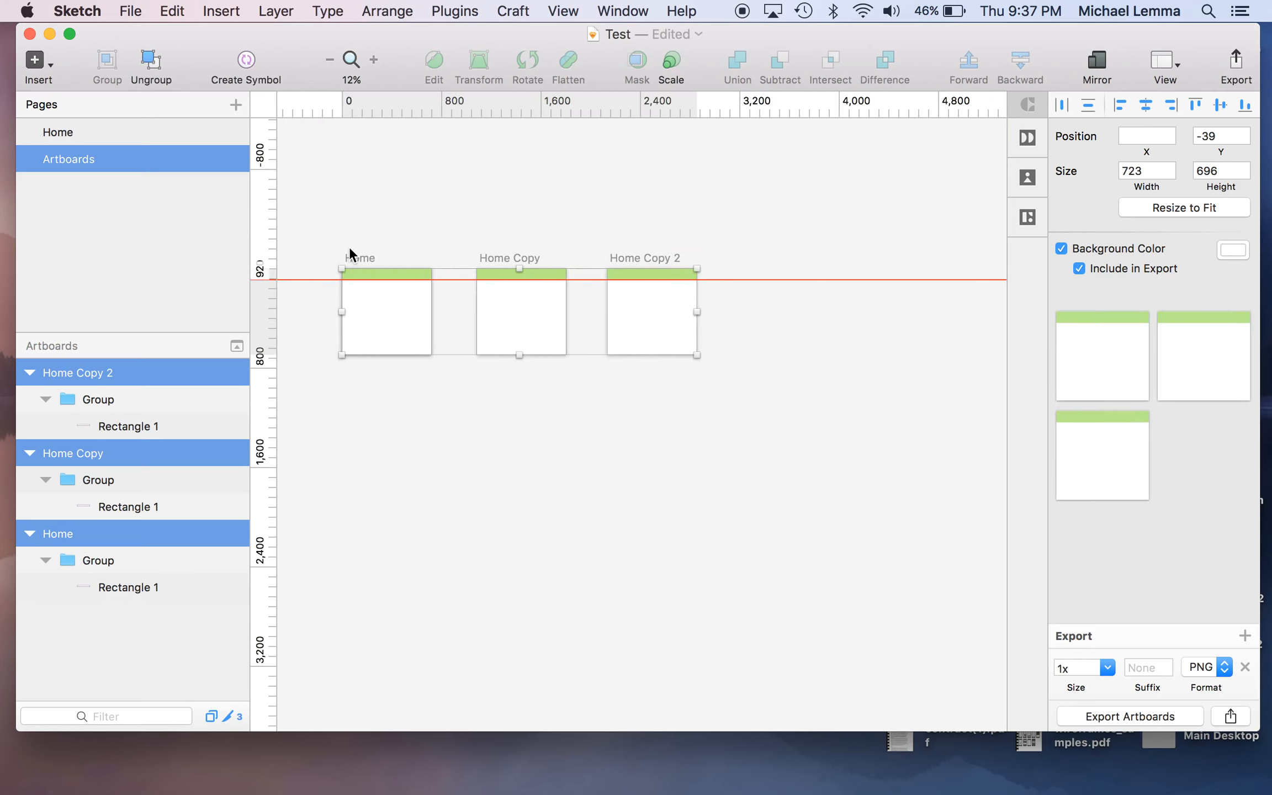
Copy the Home artboard from the Artboards page and paste it onto the Home page
click(349, 247)
click(353, 254)
key(super+c)
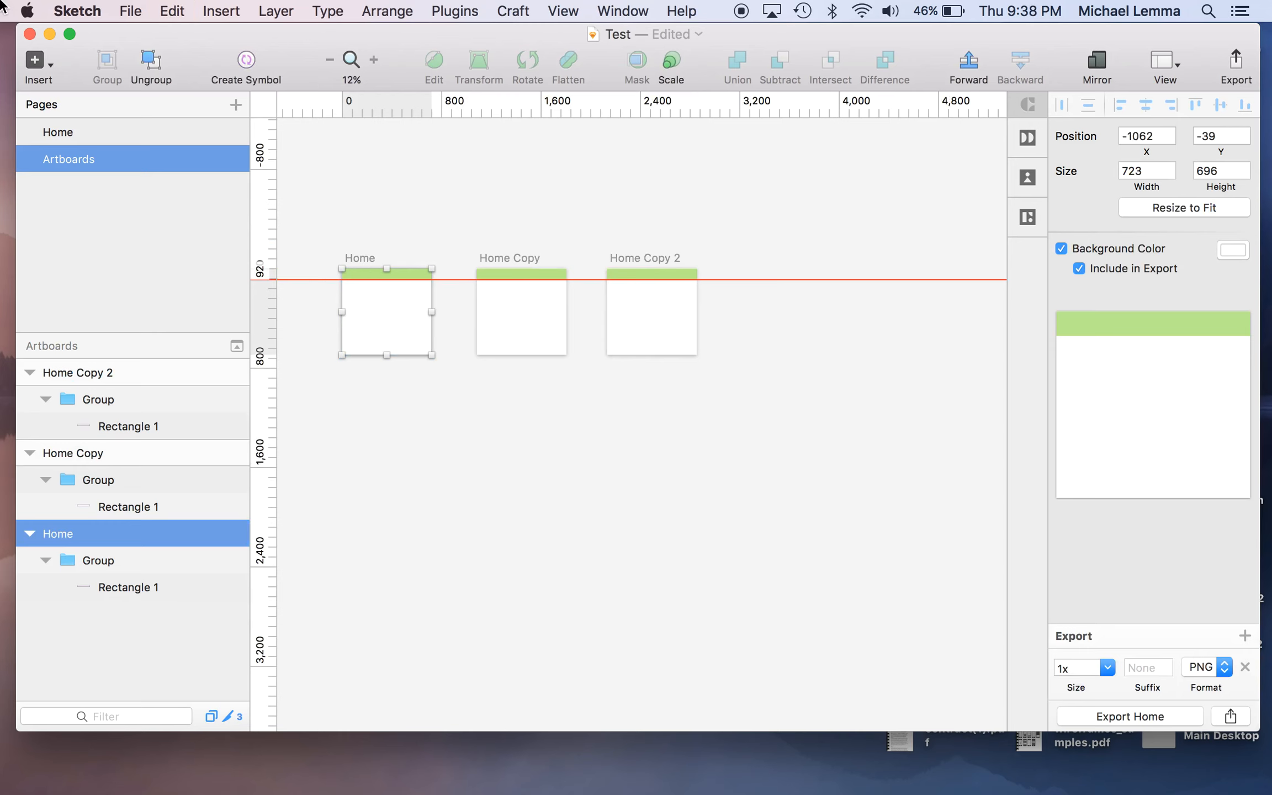
click(64, 132)
key(super+v)
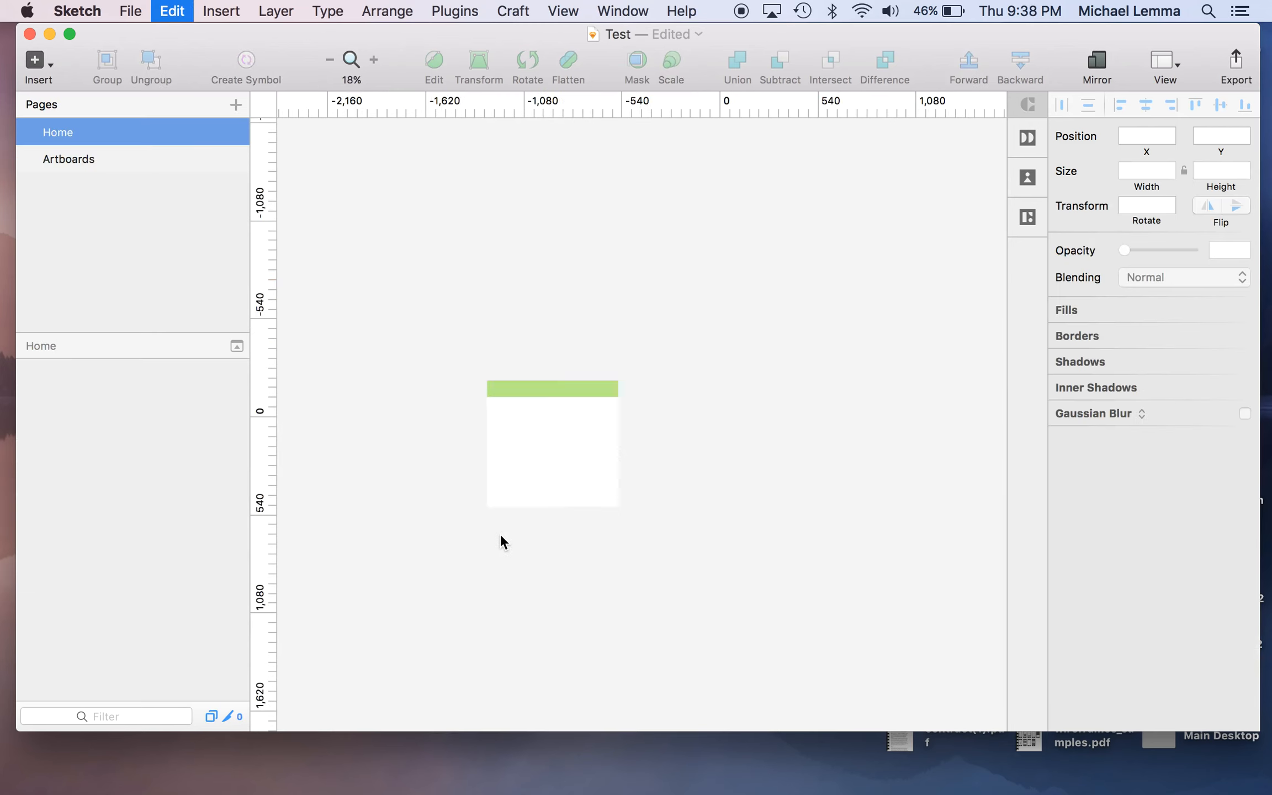
Return to the Artboards page and delete the Home Copy 2 and Home Copy artboards, keeping only the Home artboard
click(99, 159)
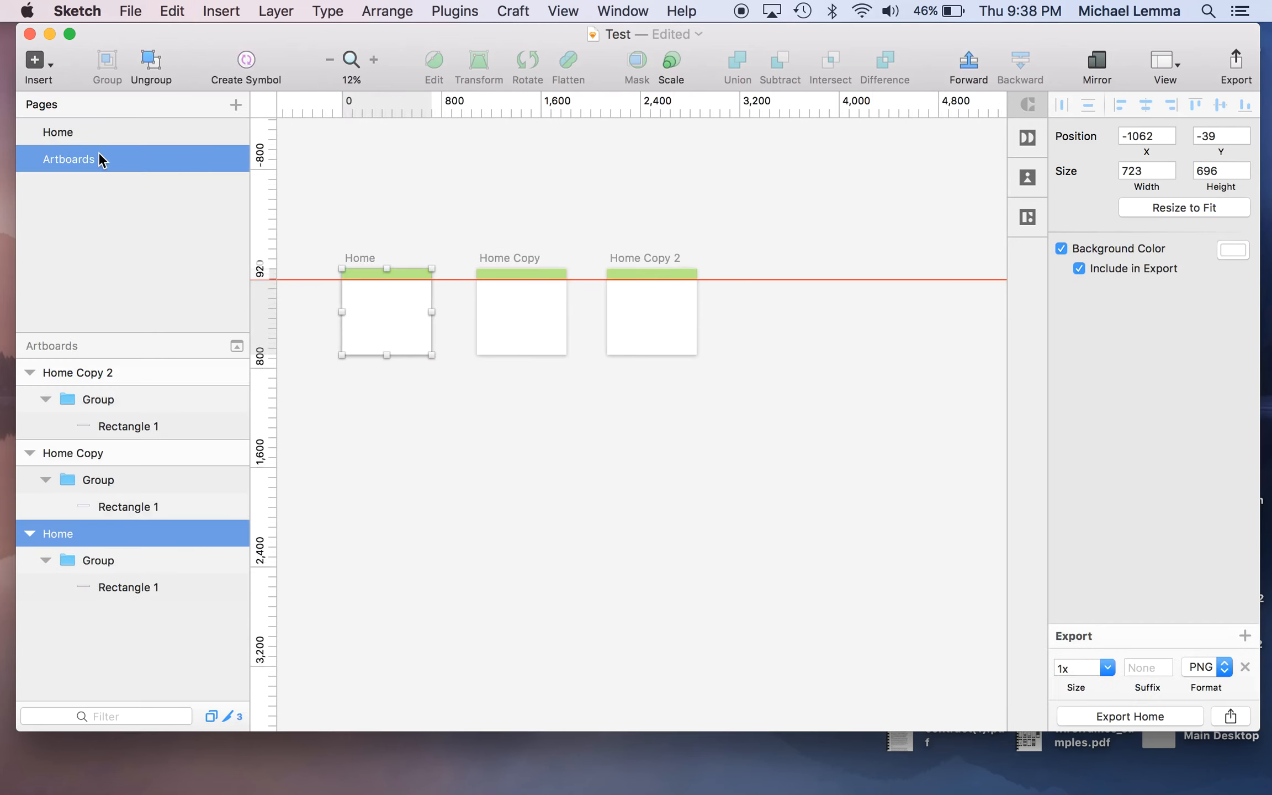
click(370, 241)
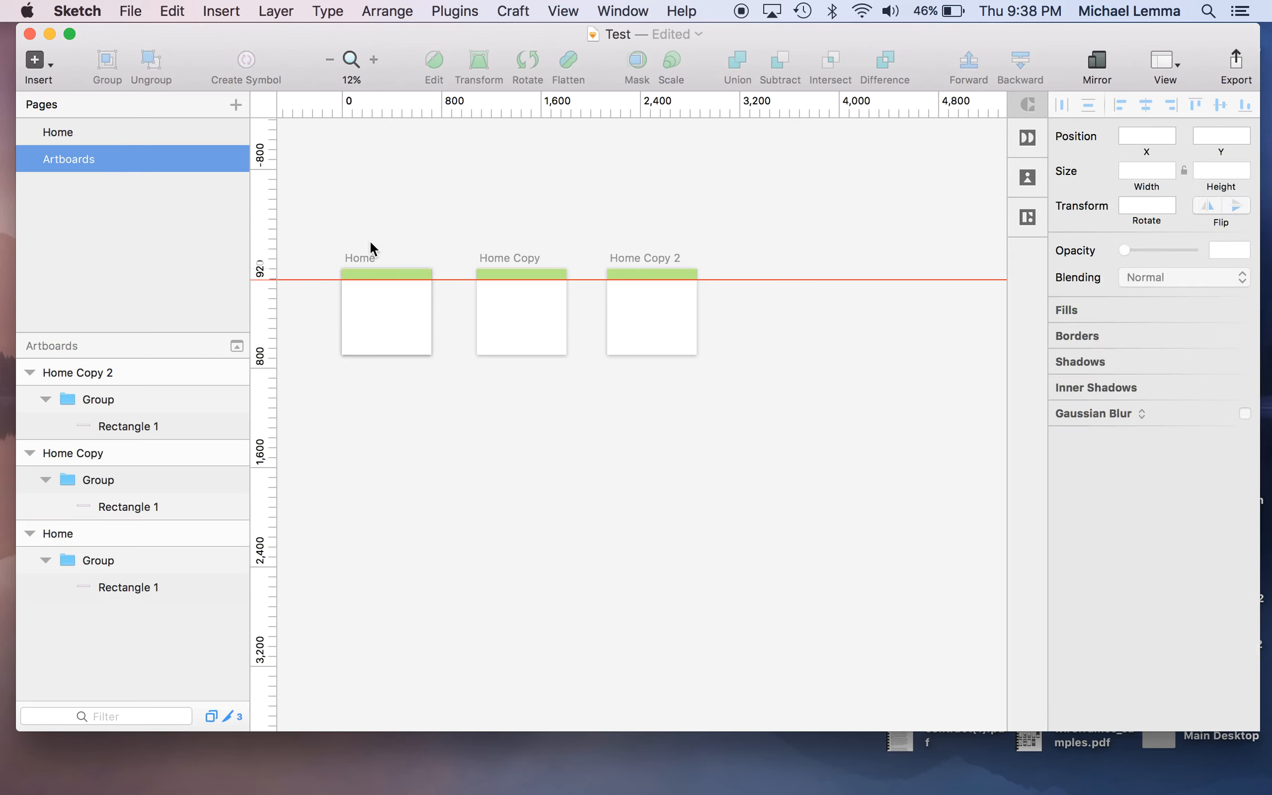
scroll(370, 241, up, 5)
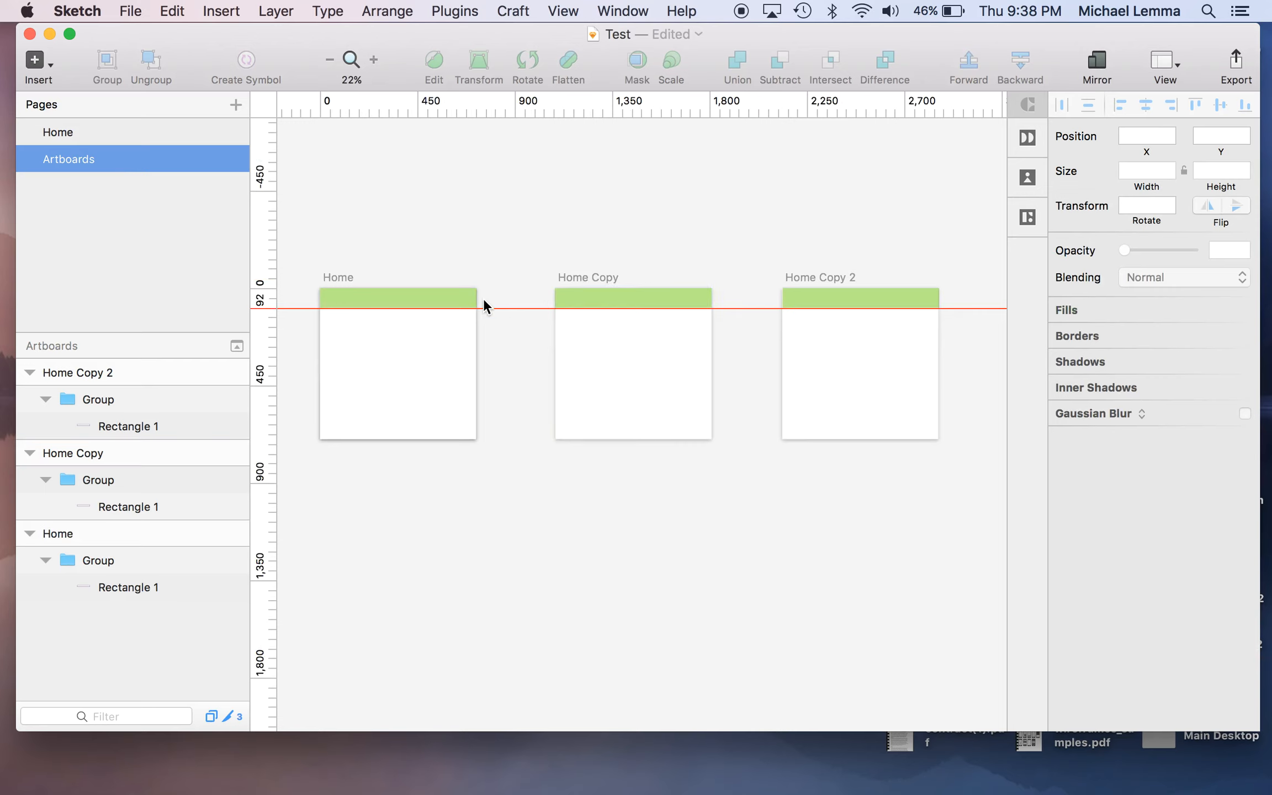
scroll(483, 300, down, 5)
scroll(483, 304, up, 3)
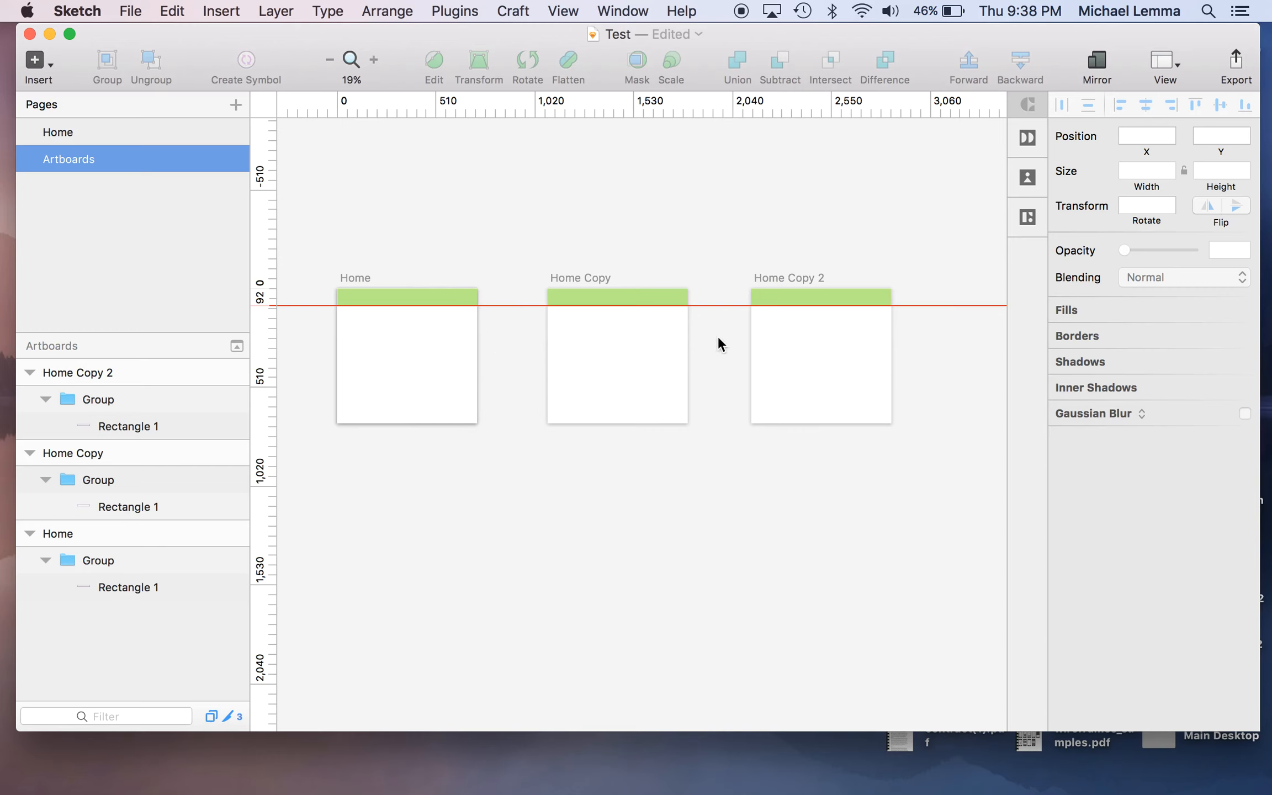
drag(585, 271, 583, 472)
key(BackSpace)
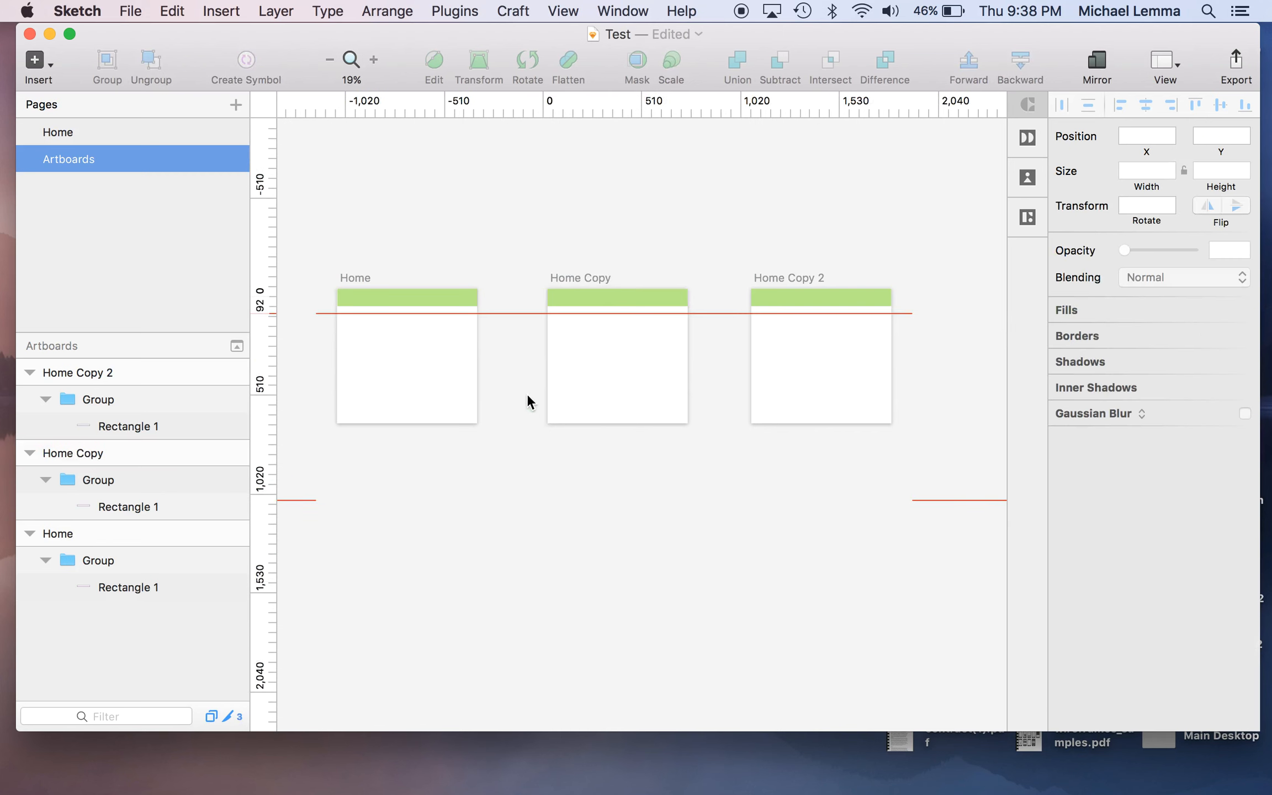
drag(569, 274, 566, 272)
click(768, 271)
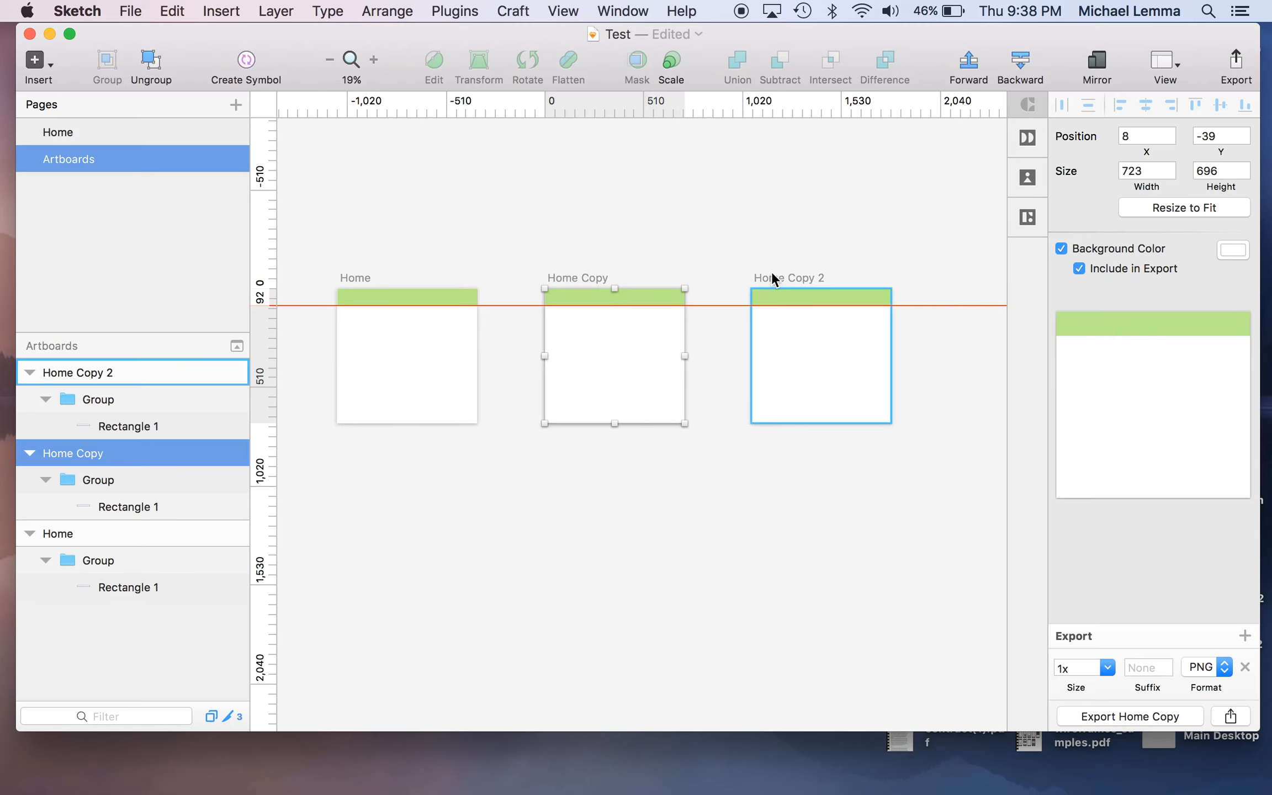
key(BackSpace)
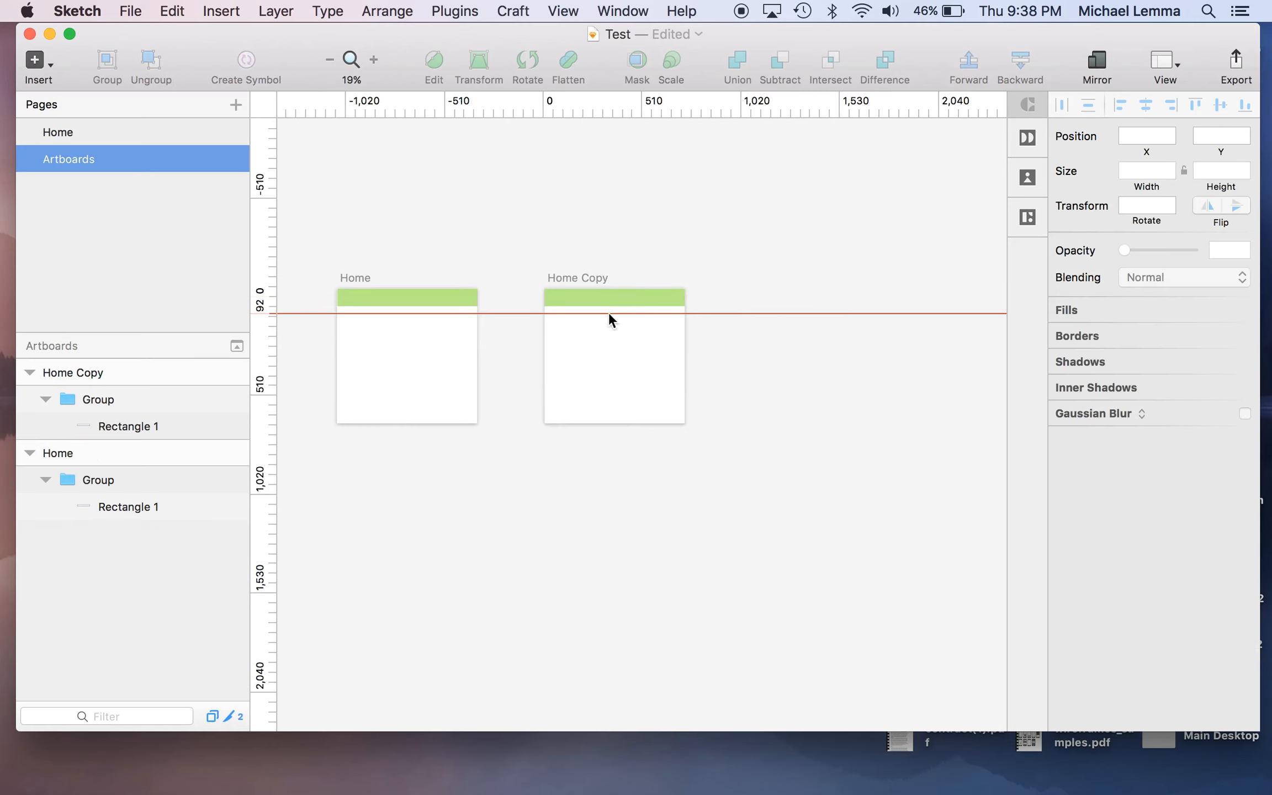
click(557, 272)
key(BackSpace)
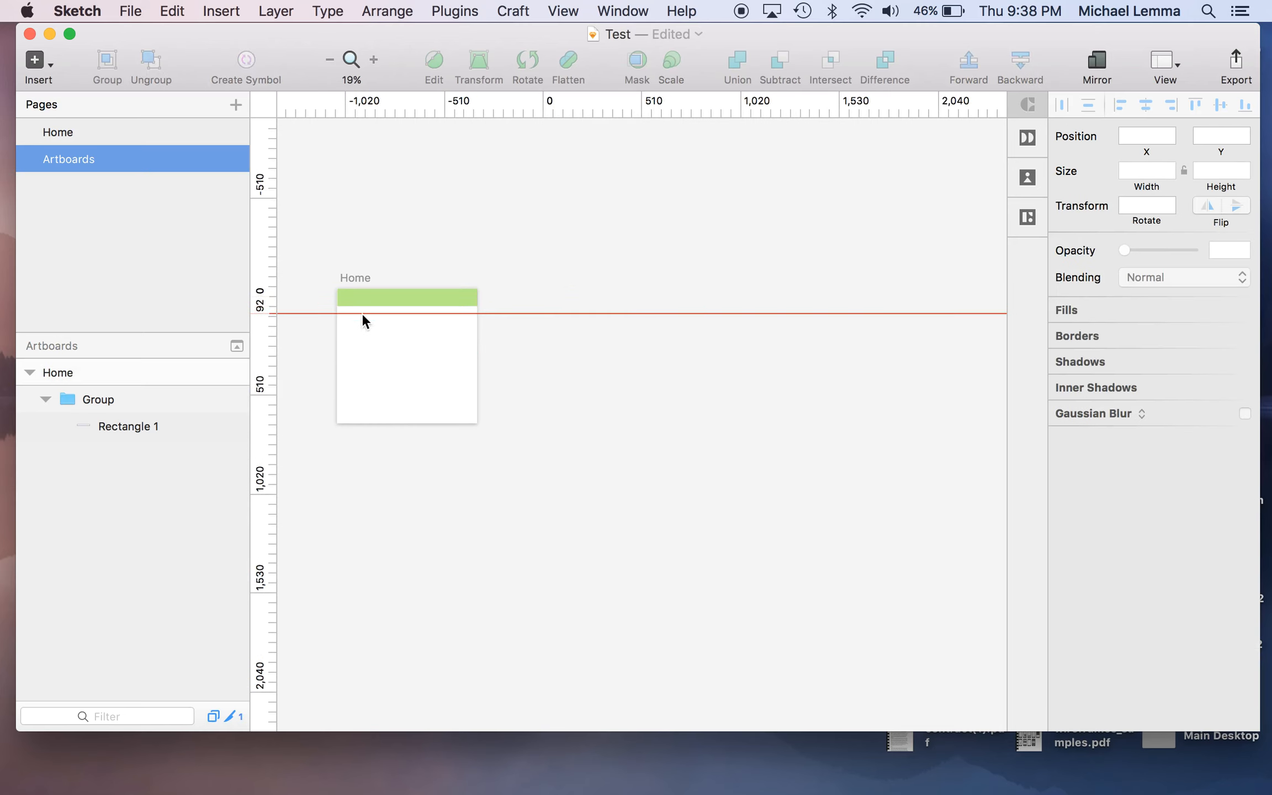
Duplicate the Home artboard twice in a horizontal row, placing the copies at about X 11 and X 1085
click(353, 271)
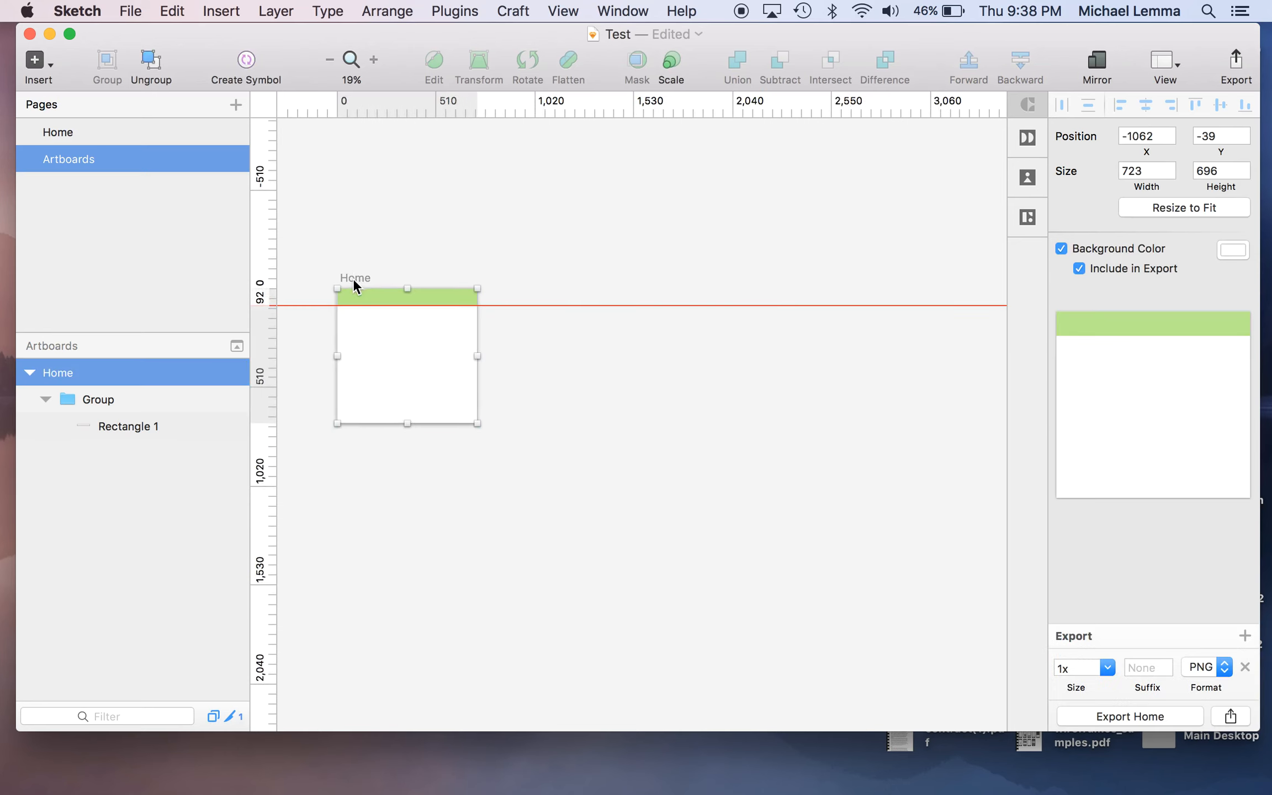
drag(353, 279, 560, 286)
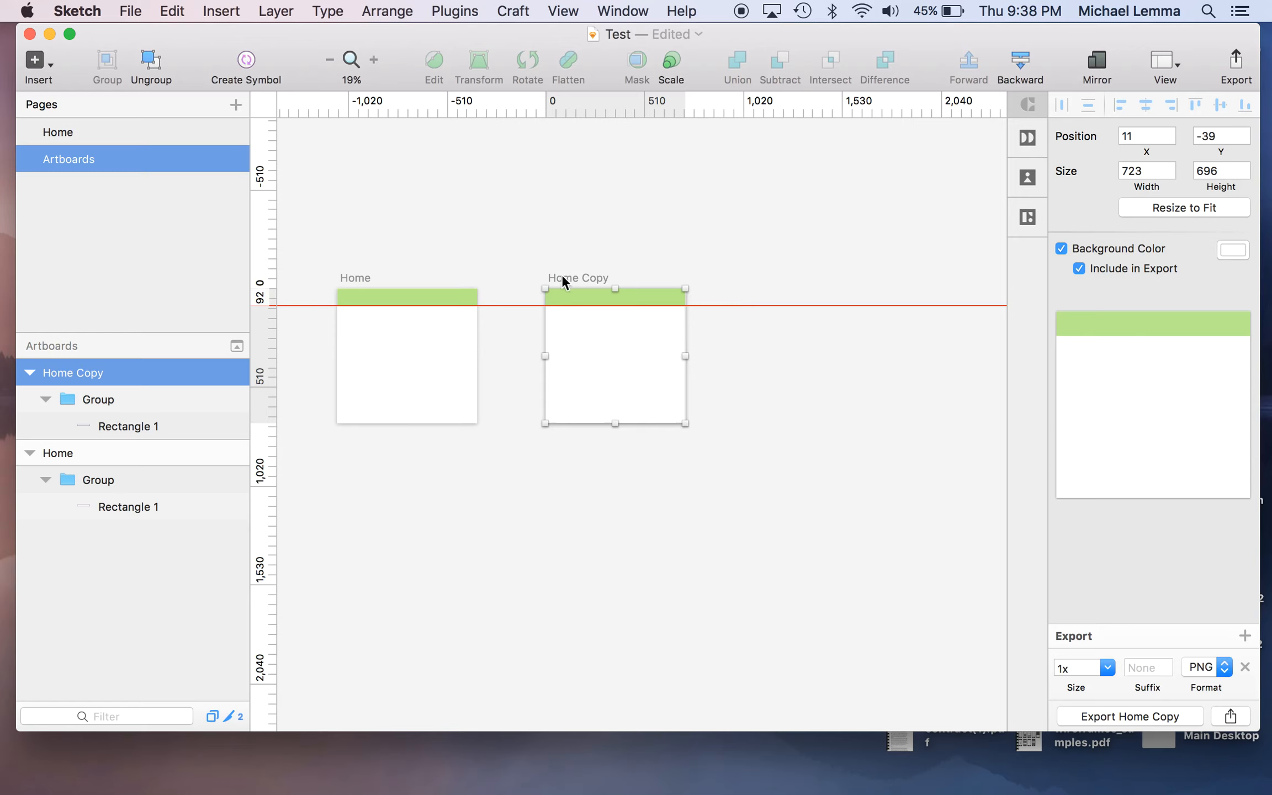
drag(562, 278, 769, 290)
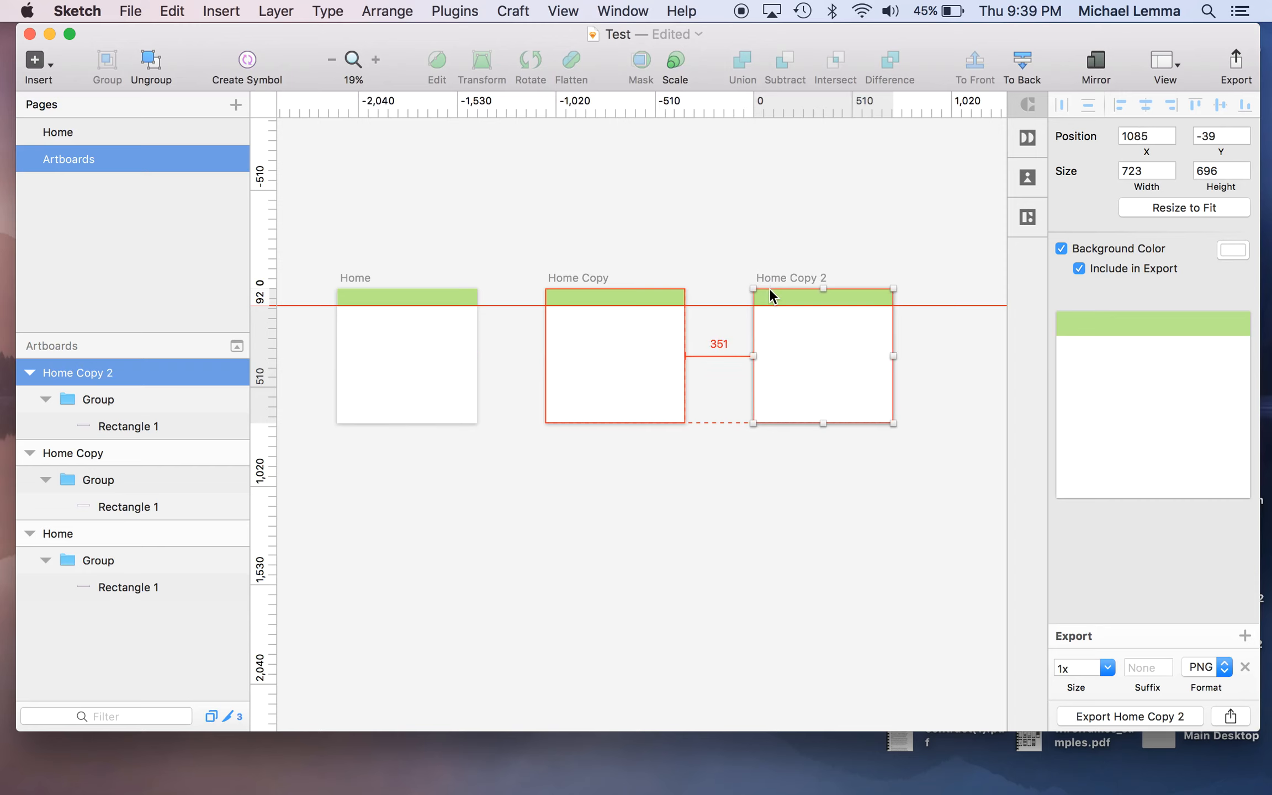
Nudge the Home Copy 2 artboard to X 1084 for a 350 px gap and check its spacing to Home Copy
key(alt)
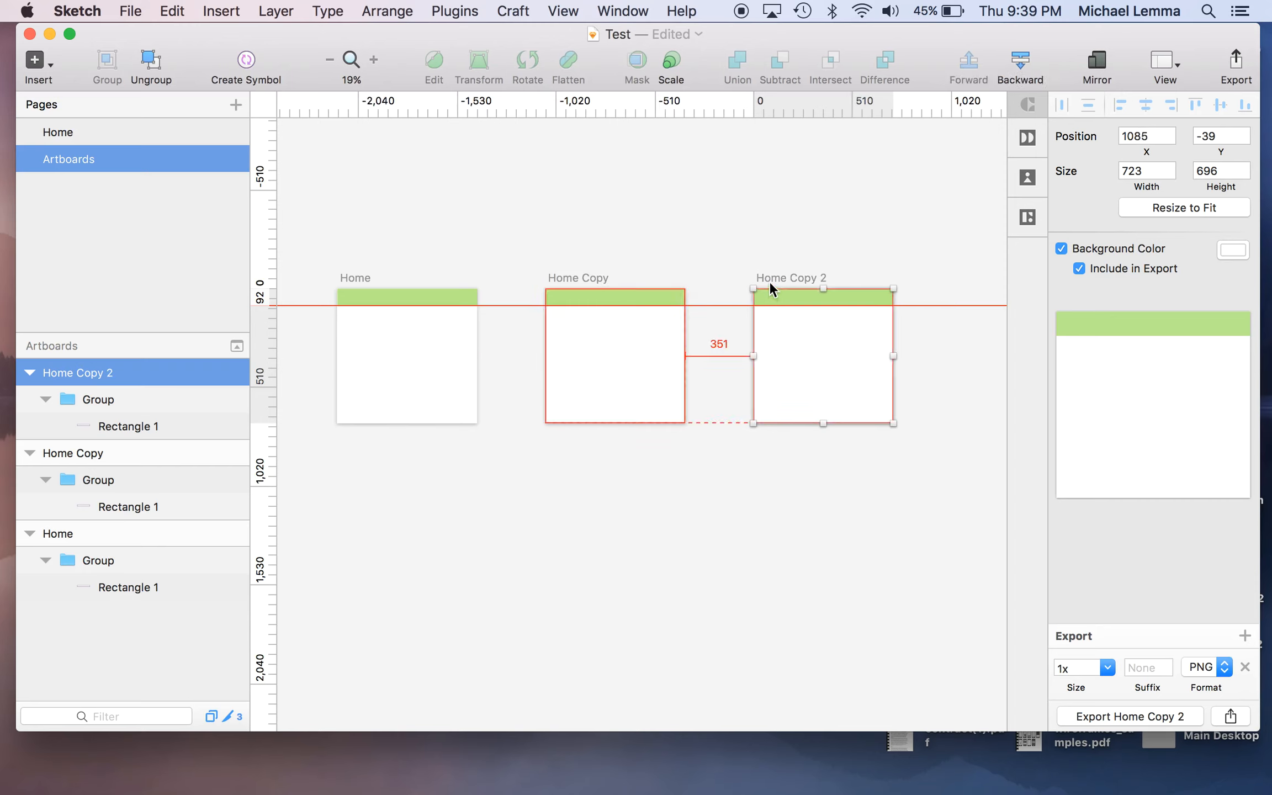
key(Left)
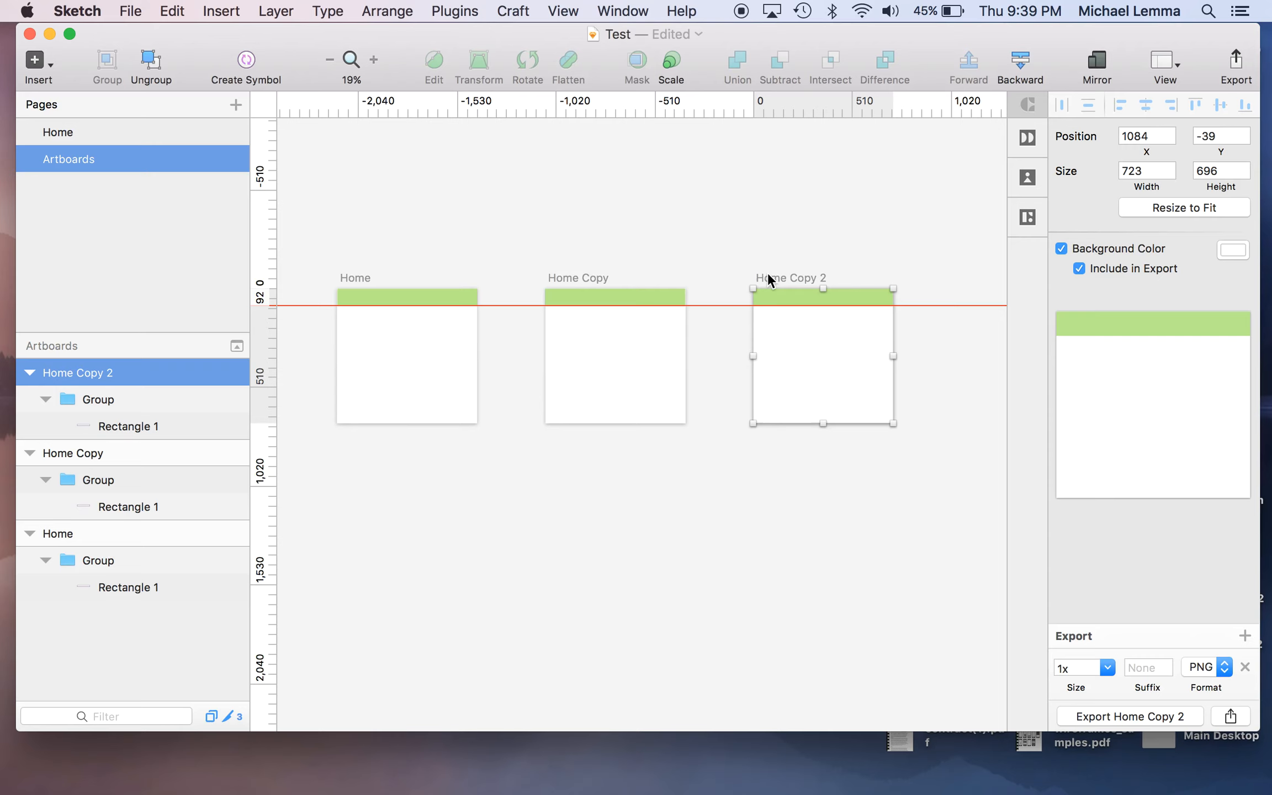
key(Left)
scroll(767, 272, up, 3)
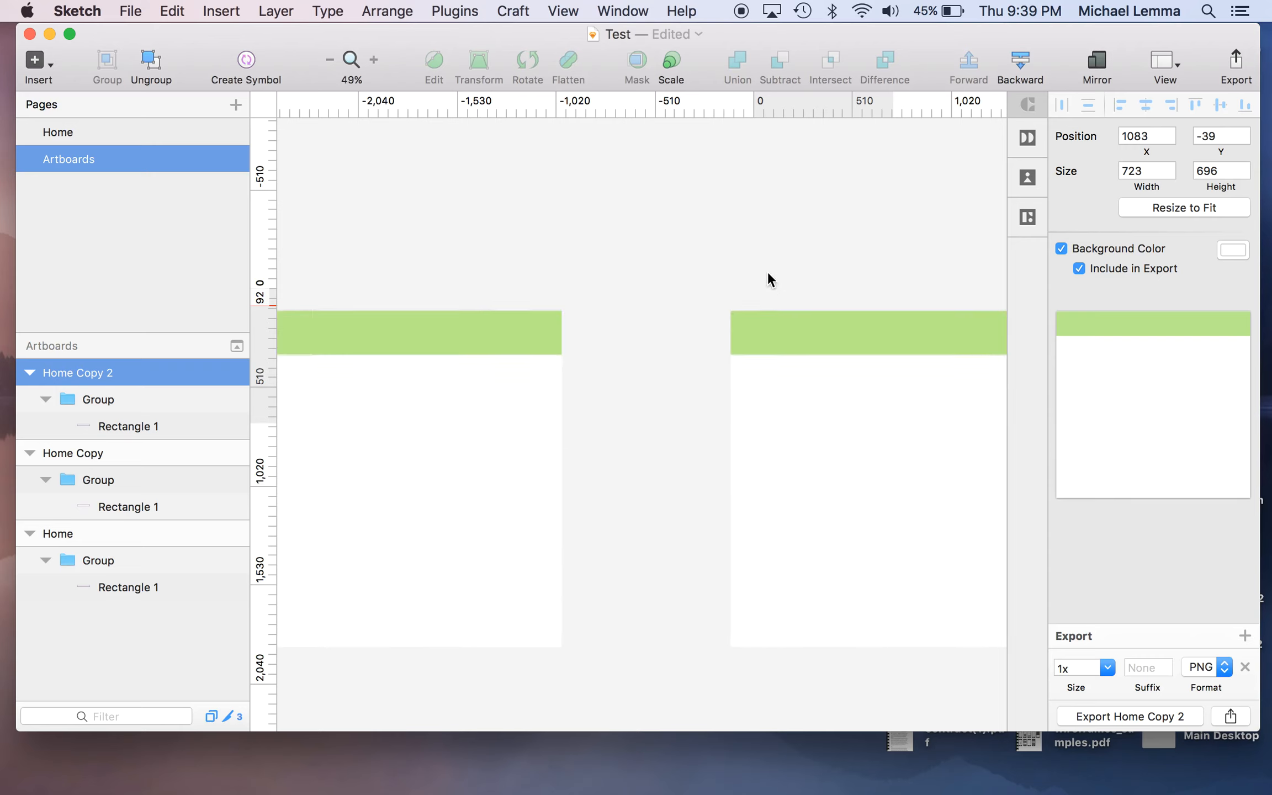
key(alt)
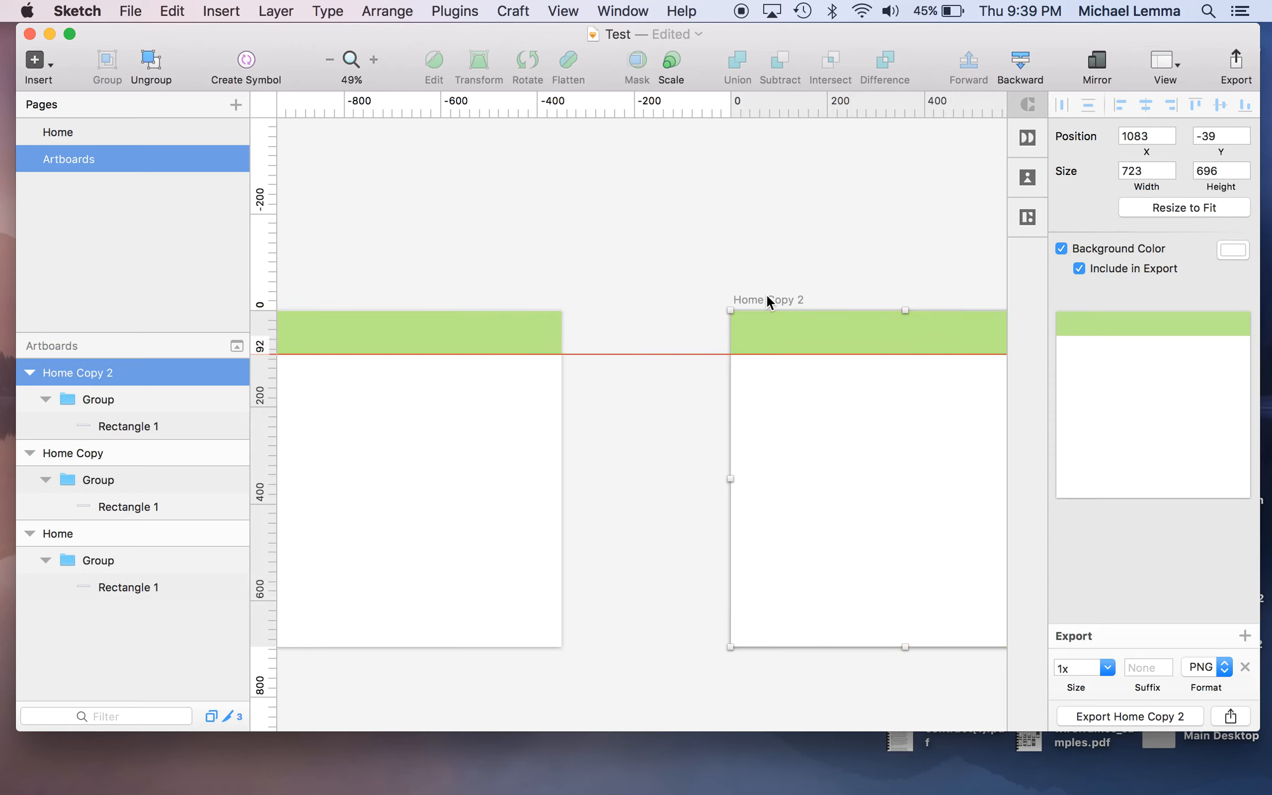
click(713, 273)
click(751, 304)
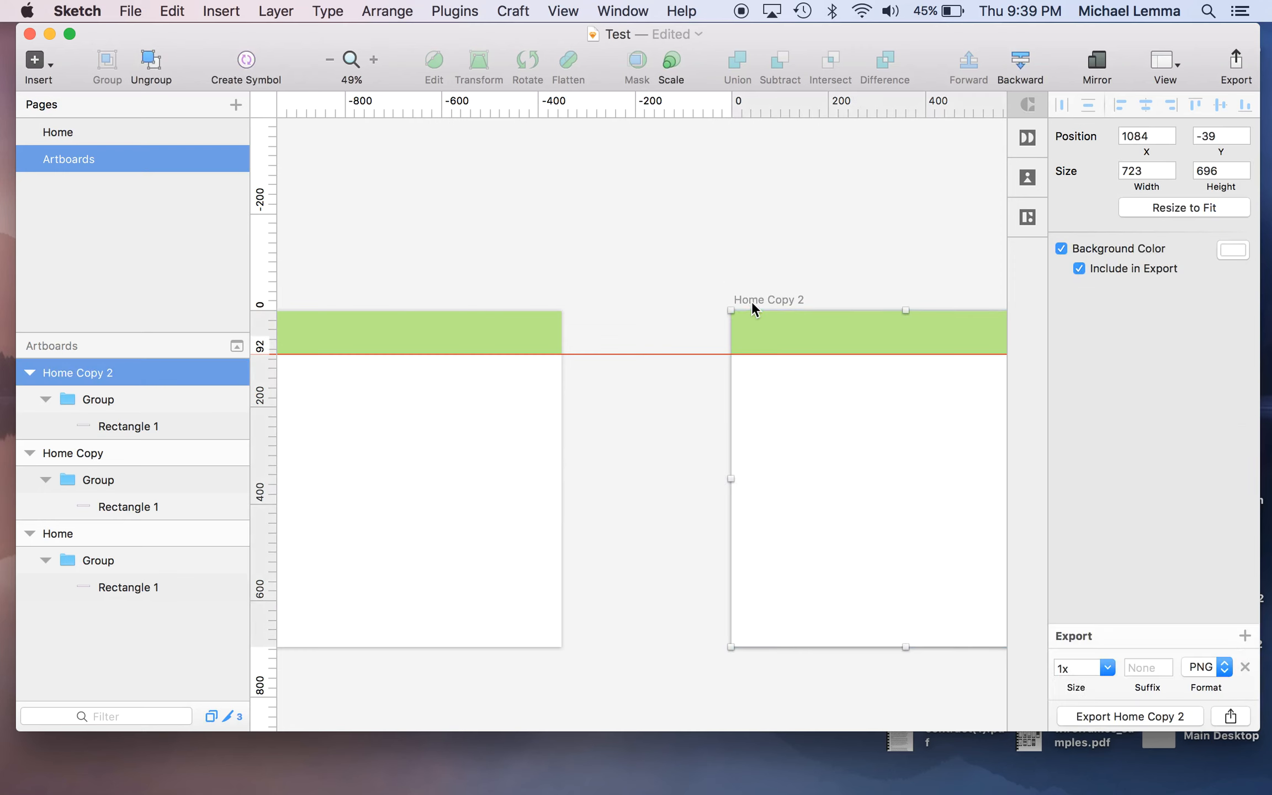
key(alt)
key(alt)
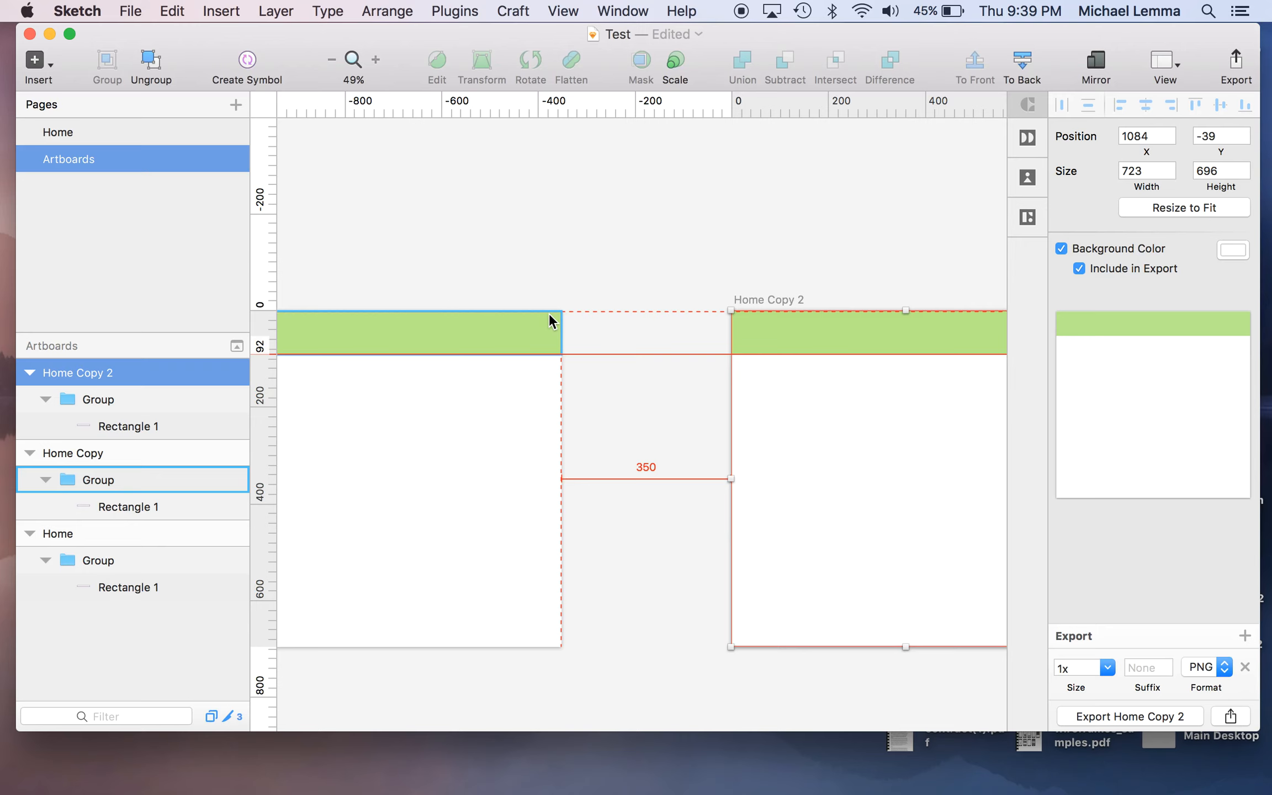
Duplicate the green header group in Home Copy 130 px below the original, check the distance, and delete the duplicate
click(453, 385)
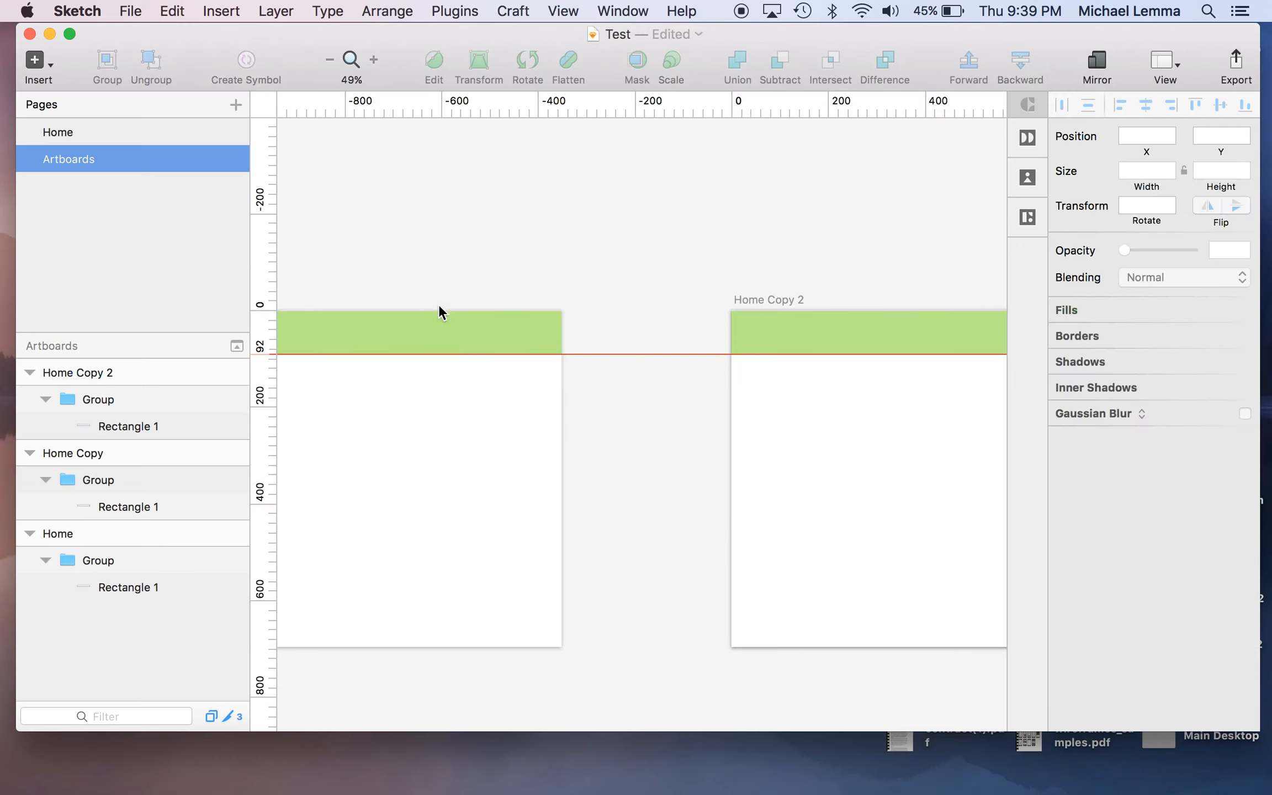
click(439, 338)
alt+drag(440, 336, 445, 446)
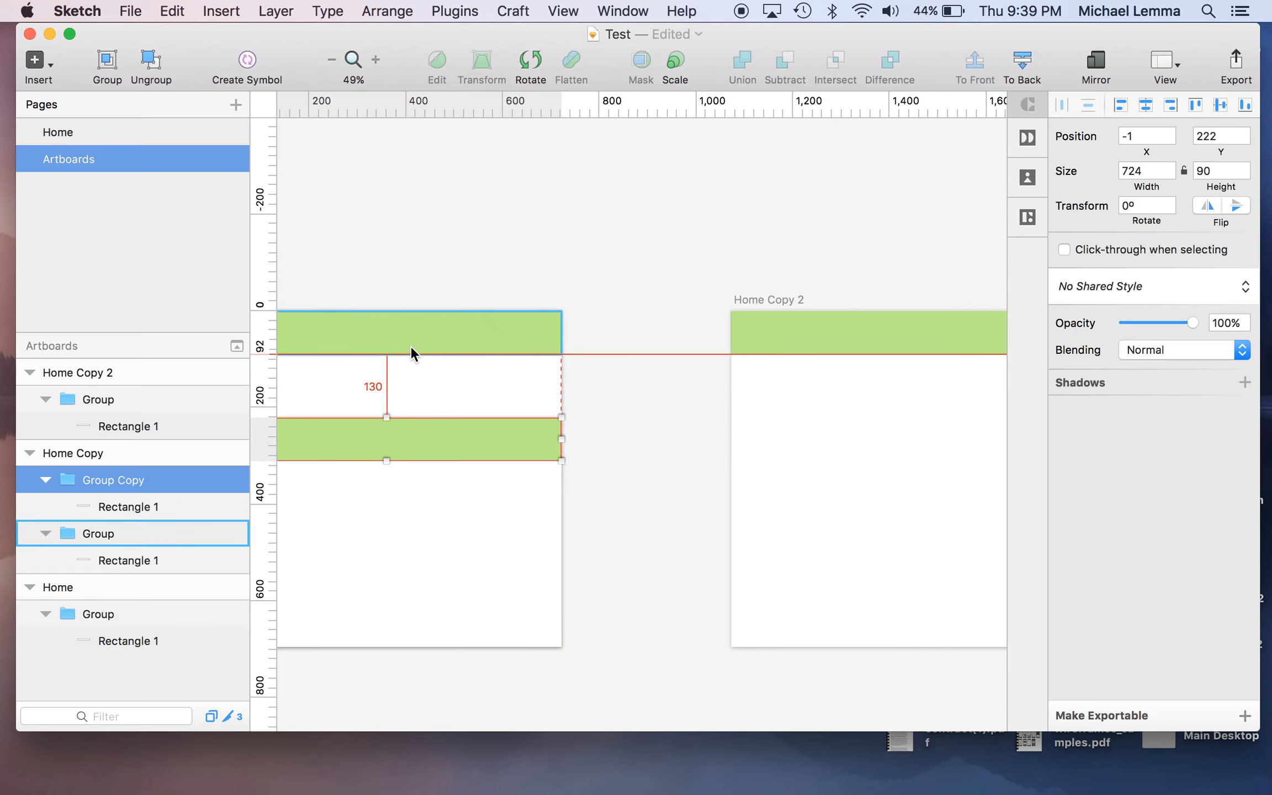
key(Delete)
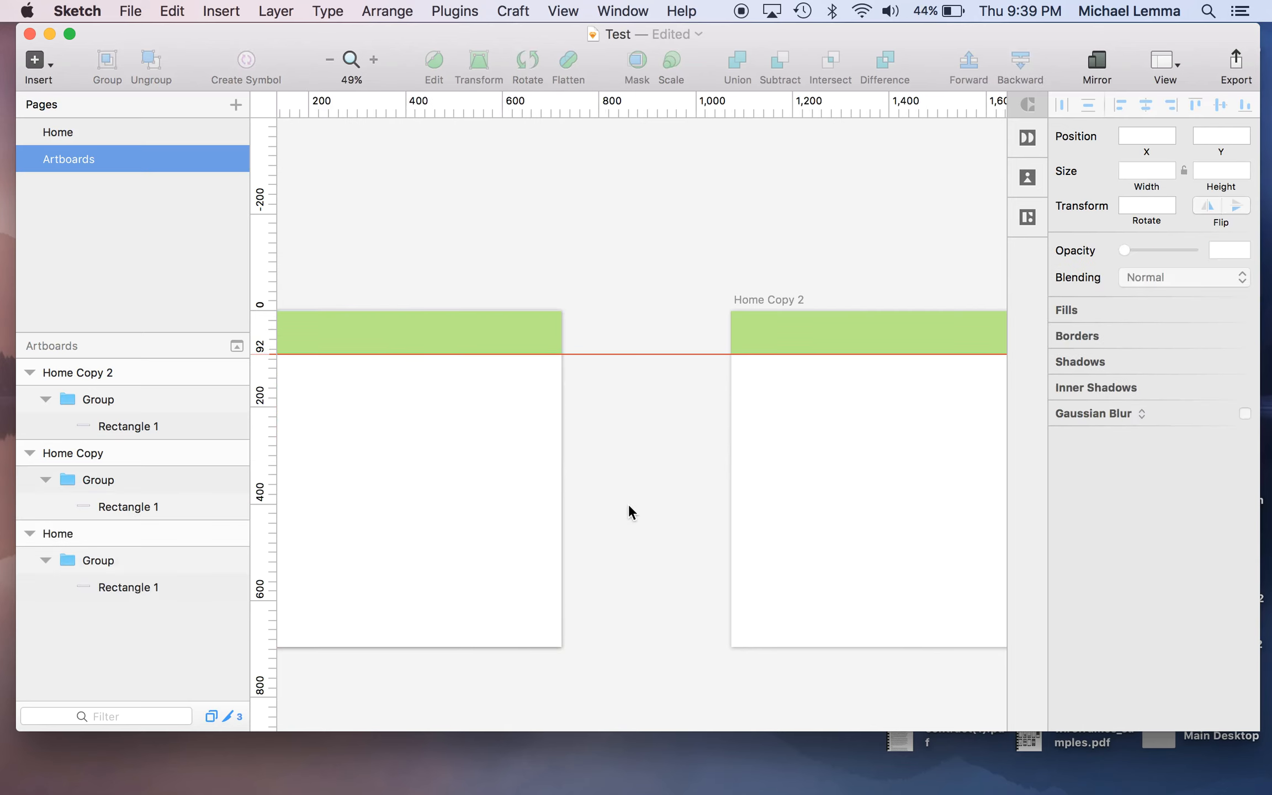
Select the Home, Home Copy and Home Copy 2 artboards and move them together up to about Y -1465
scroll(628, 503, down, 3)
scroll(628, 504, down, 2)
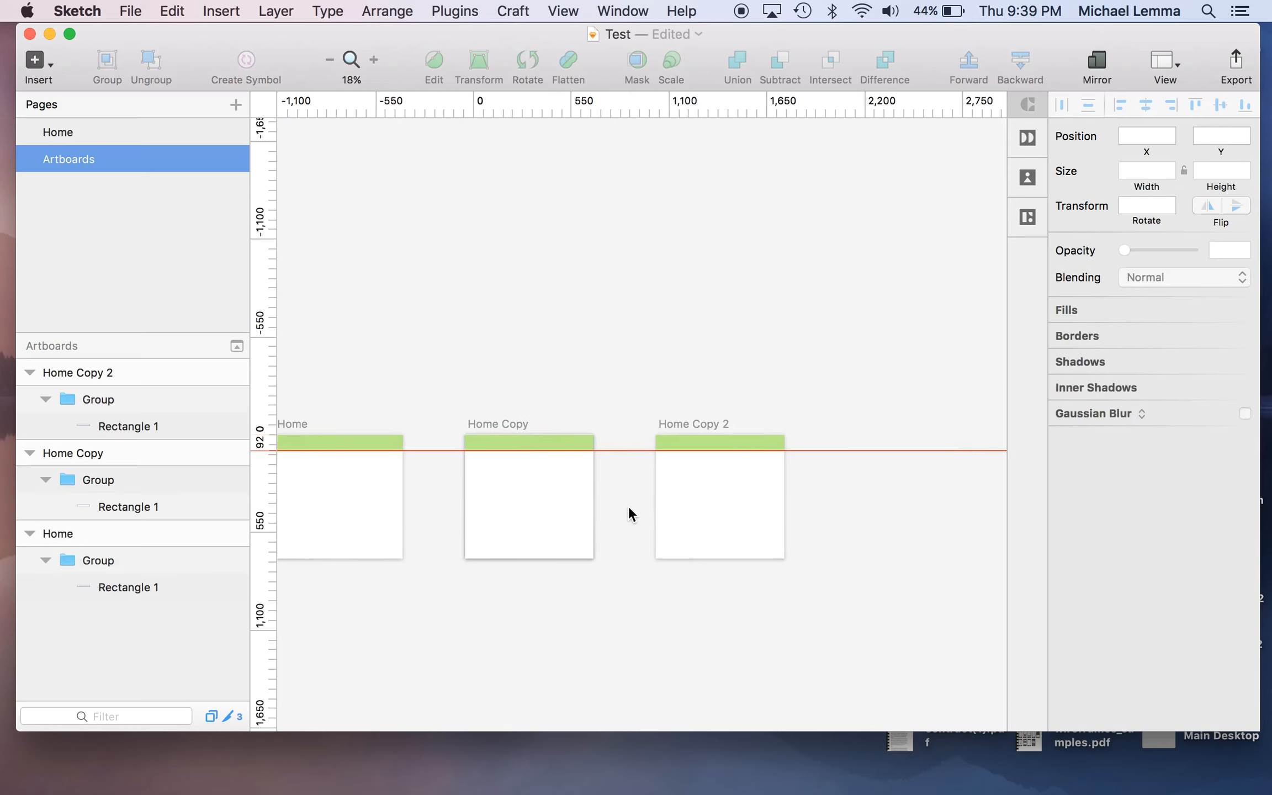
scroll(628, 506, left, 2)
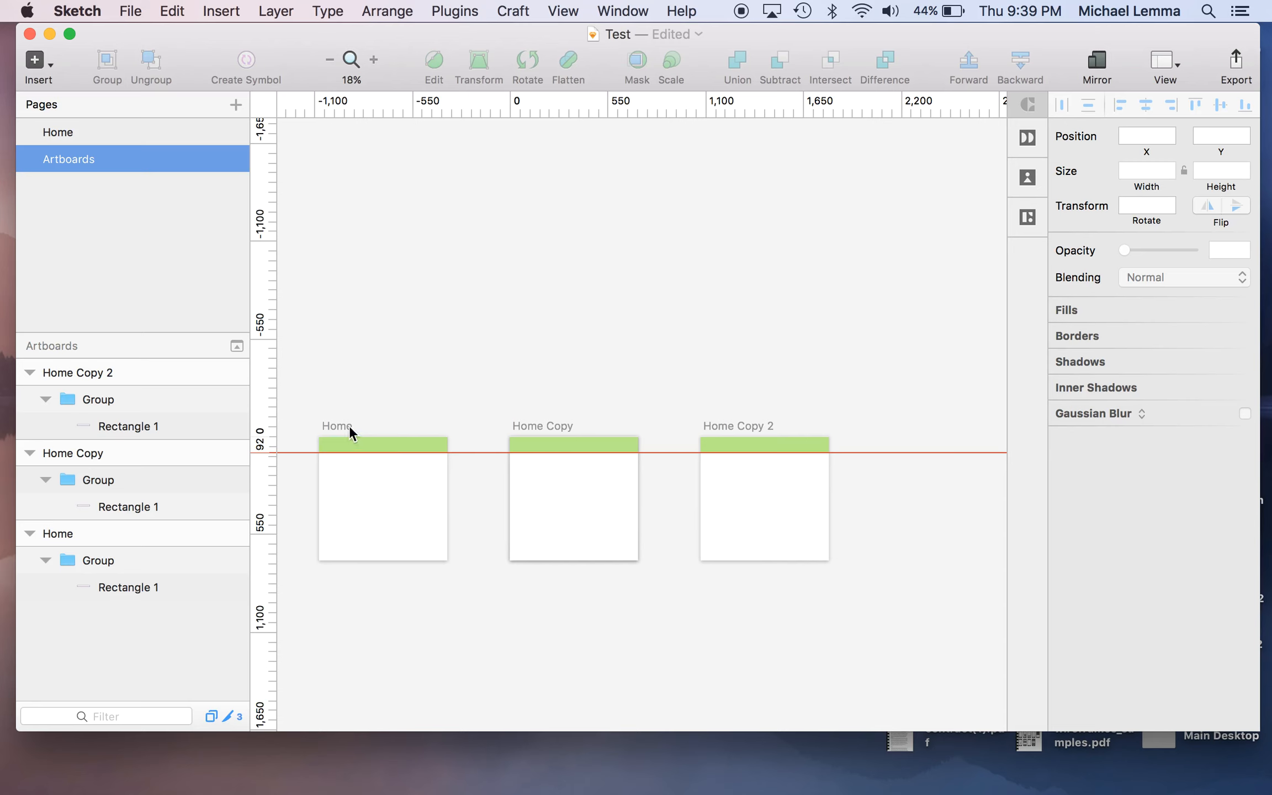
click(334, 425)
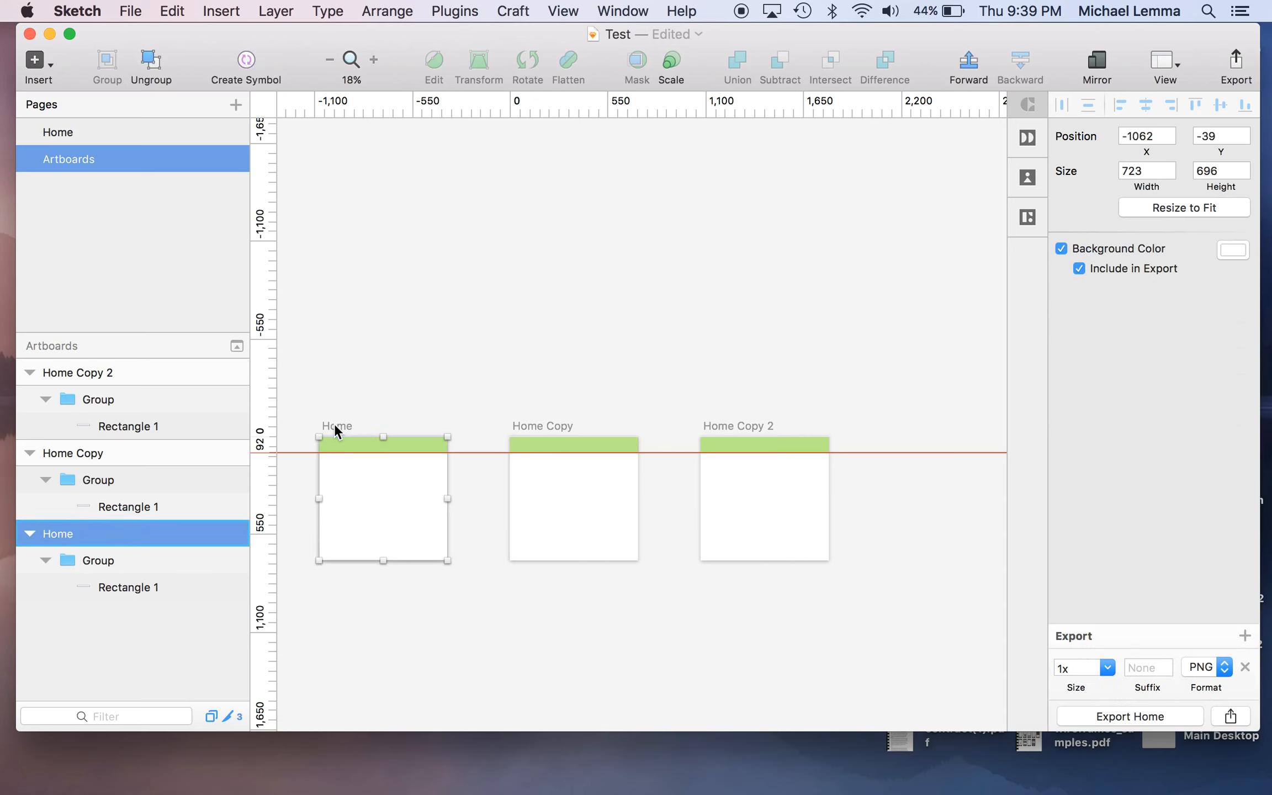
shift+click(524, 423)
shift+click(760, 425)
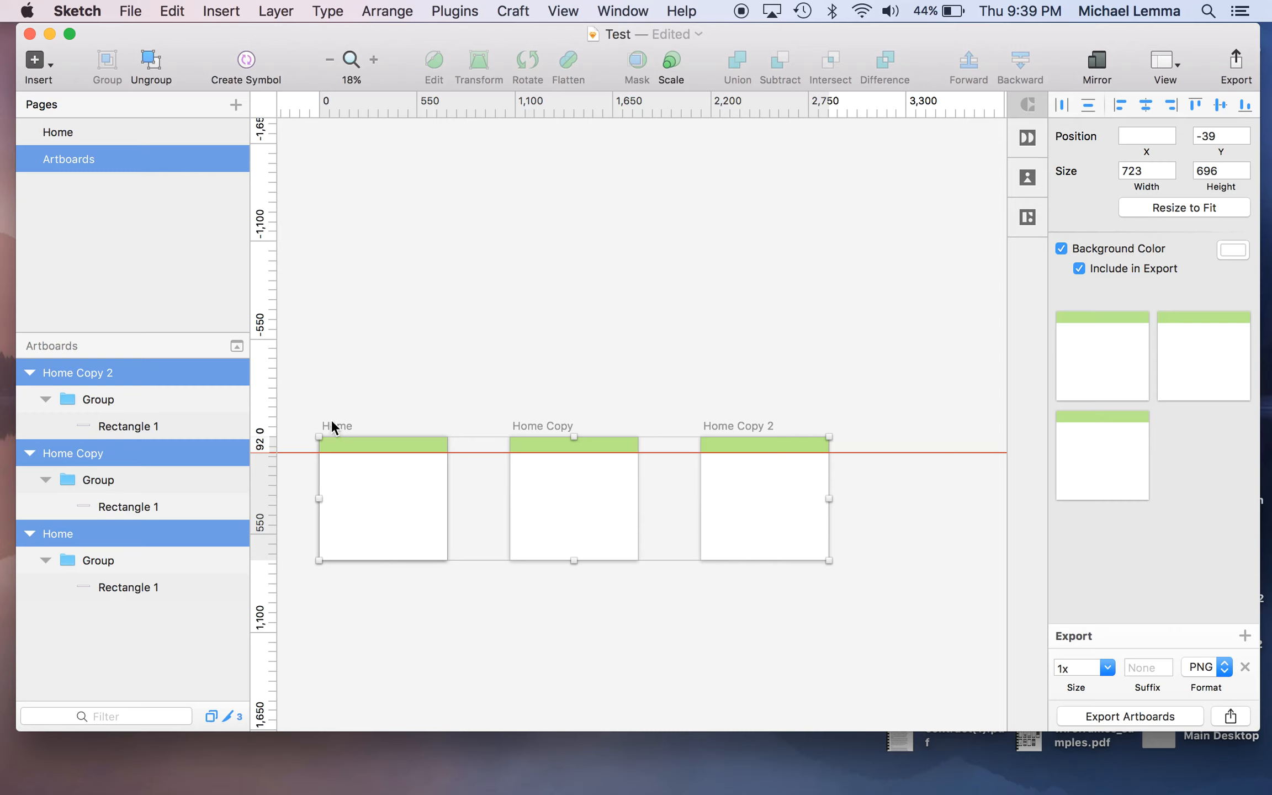
drag(331, 425, 346, 173)
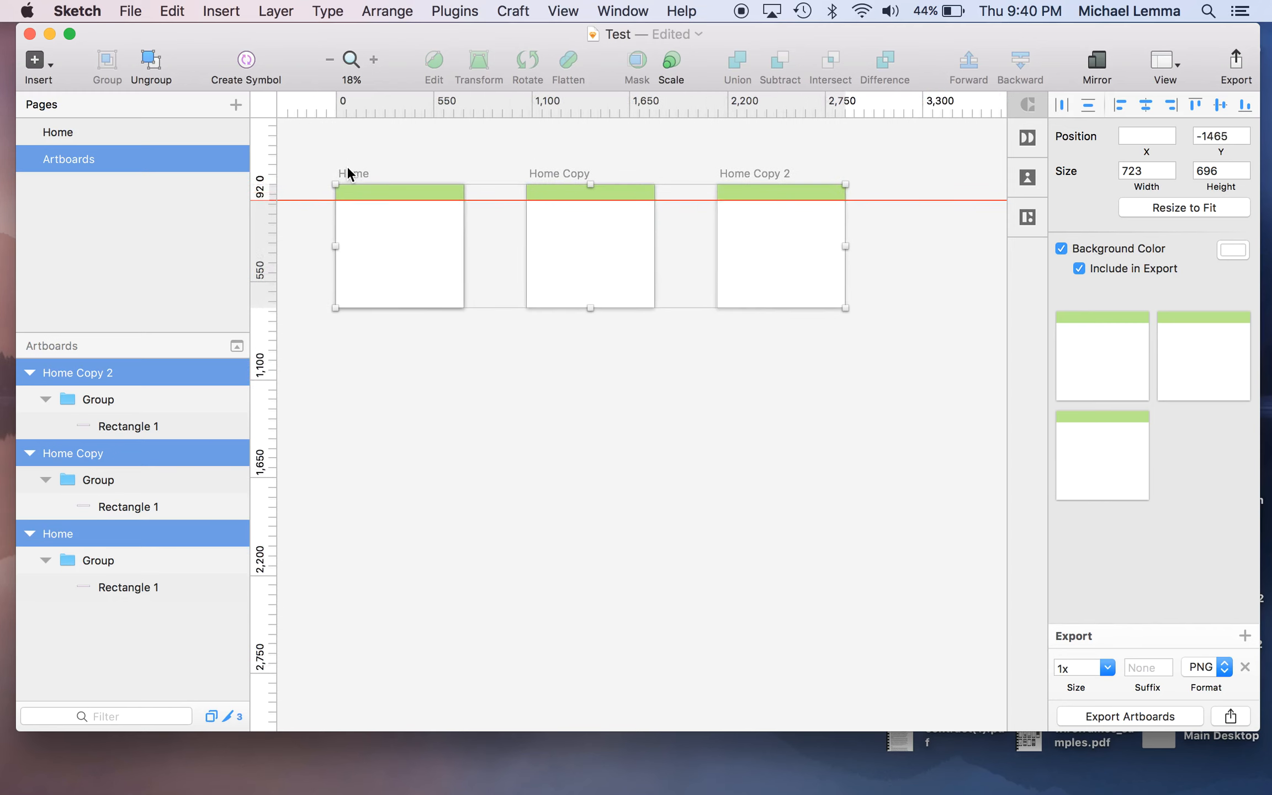
Turn the background color of the three selected artboards off and back on
click(1245, 667)
click(1242, 715)
click(1059, 250)
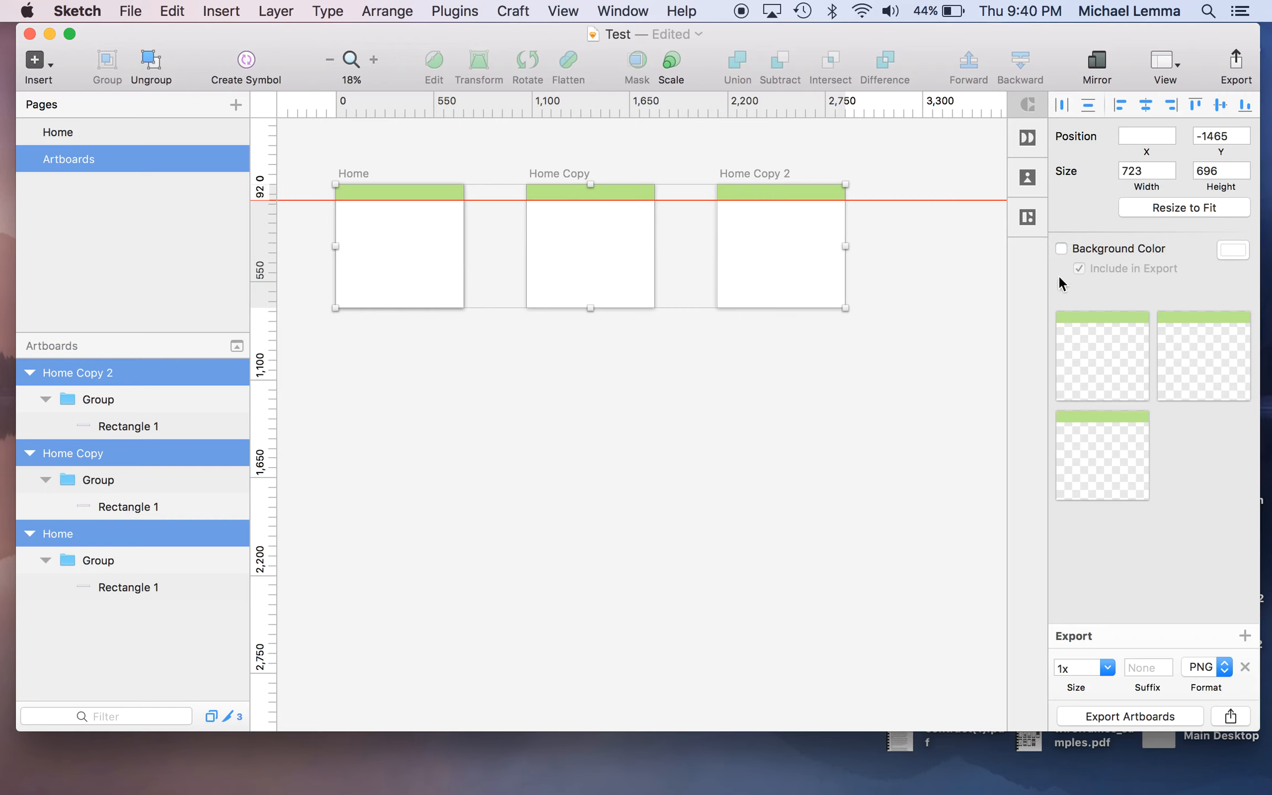
click(1060, 247)
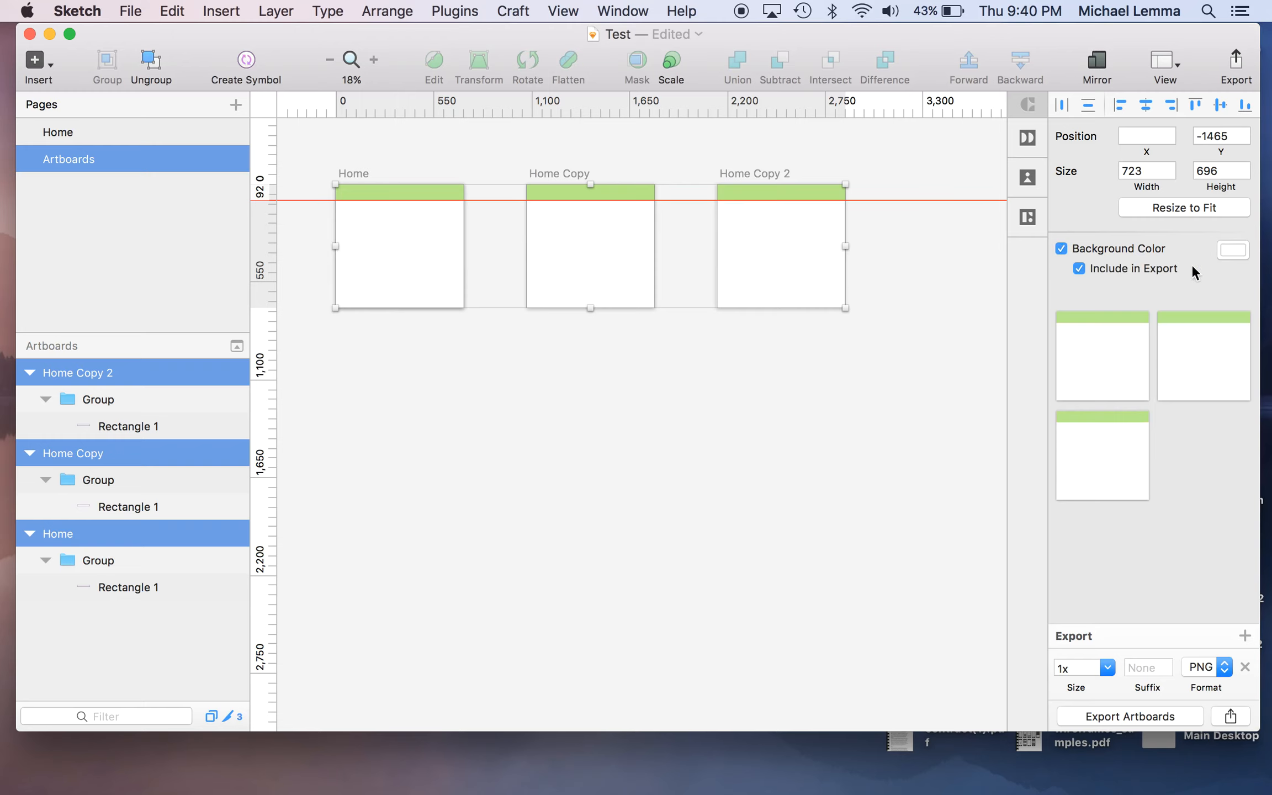
Set the three artboards' background color to dark gray 4E4E4E and export them to the Desktop as 1x PNG files
click(1232, 251)
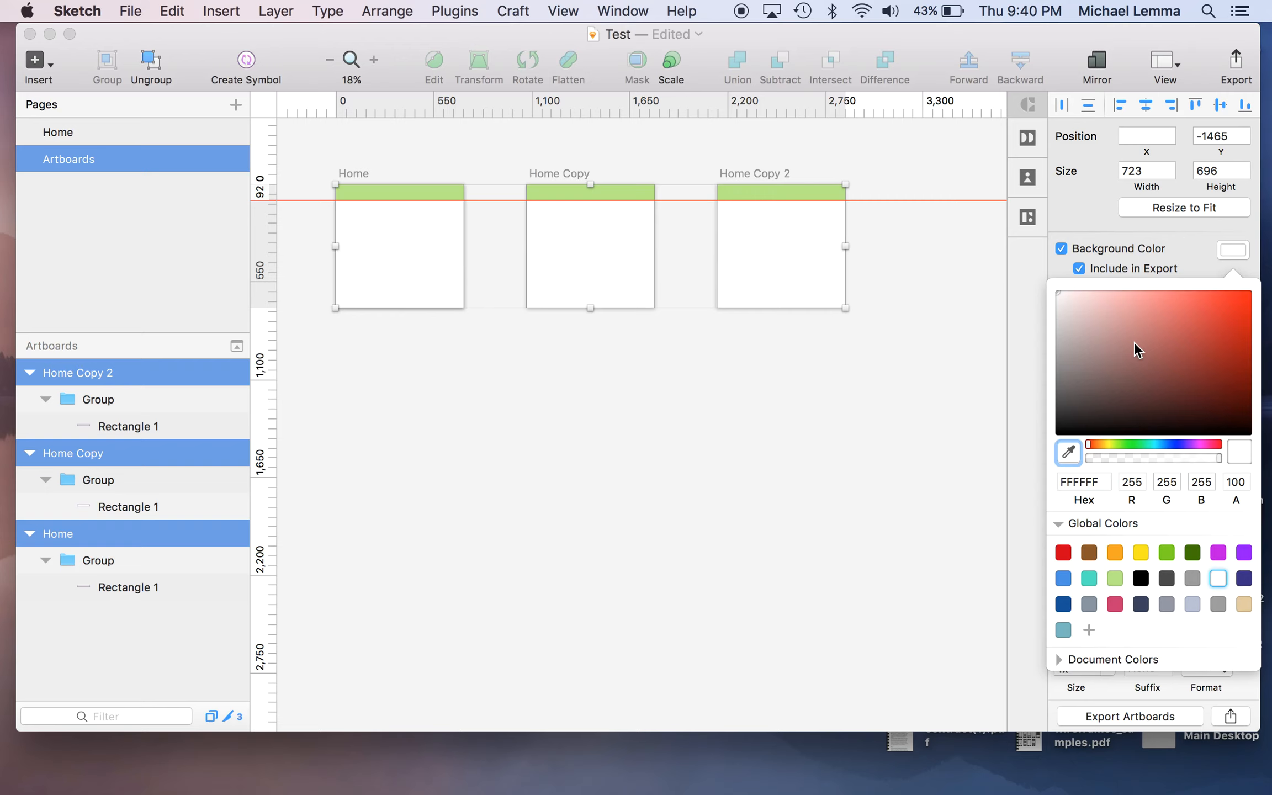
mouse_move(1133, 341)
mouse_down()
mouse_move(1248, 326)
mouse_move(1068, 406)
mouse_move(1057, 369)
mouse_move(1042, 389)
mouse_up()
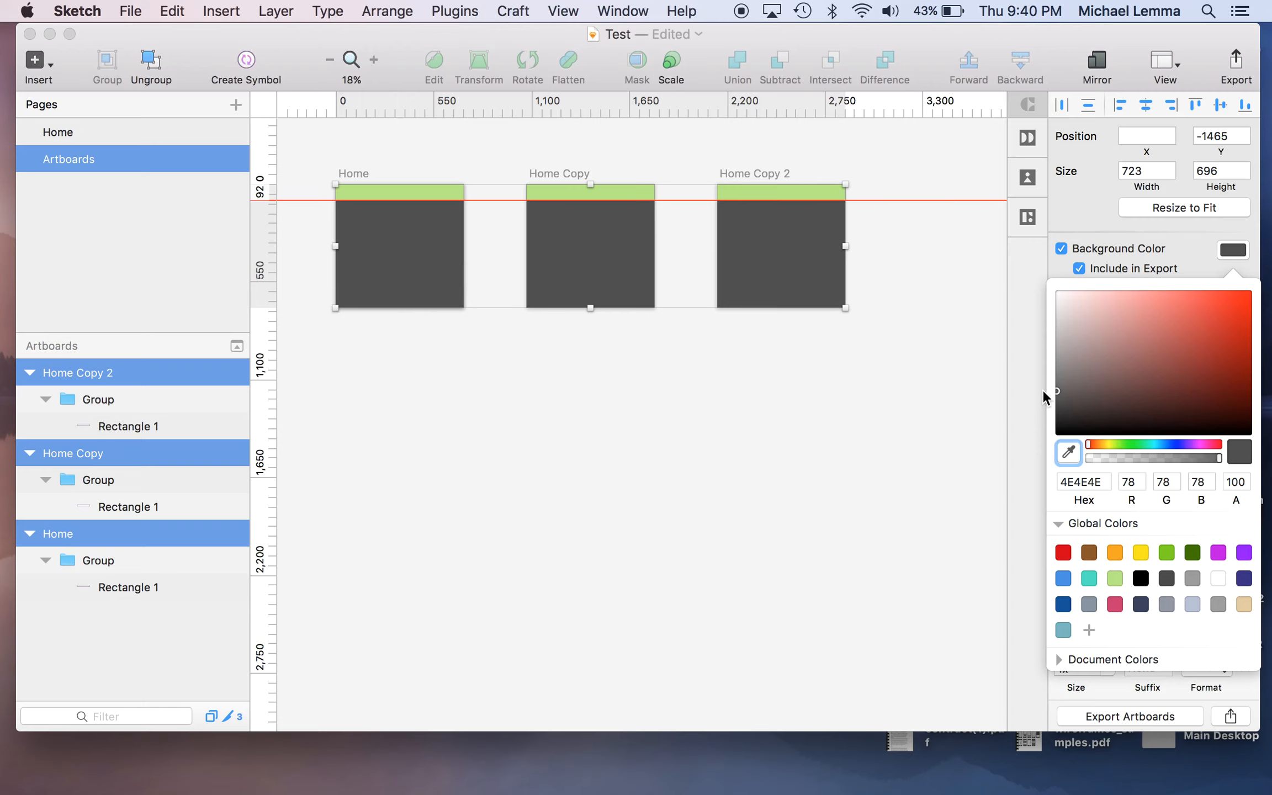
click(1228, 250)
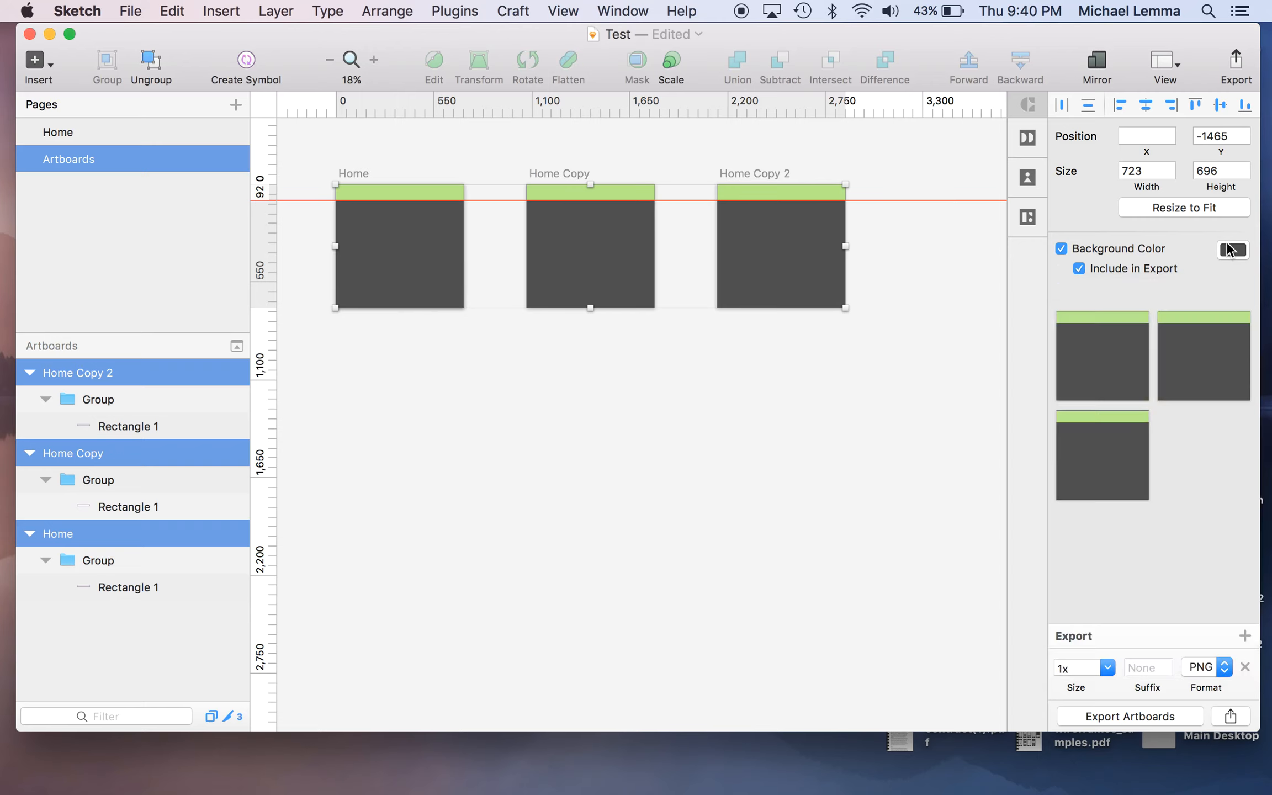
click(1176, 717)
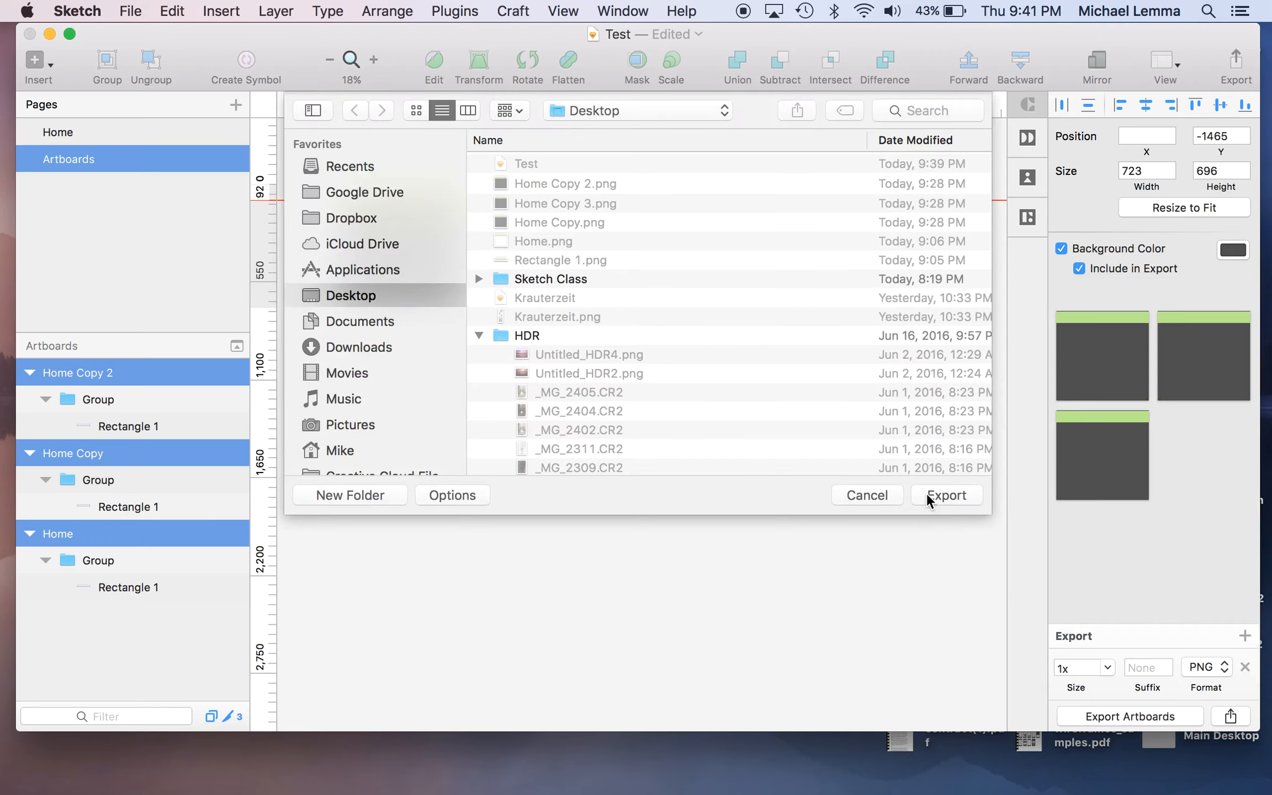
click(926, 494)
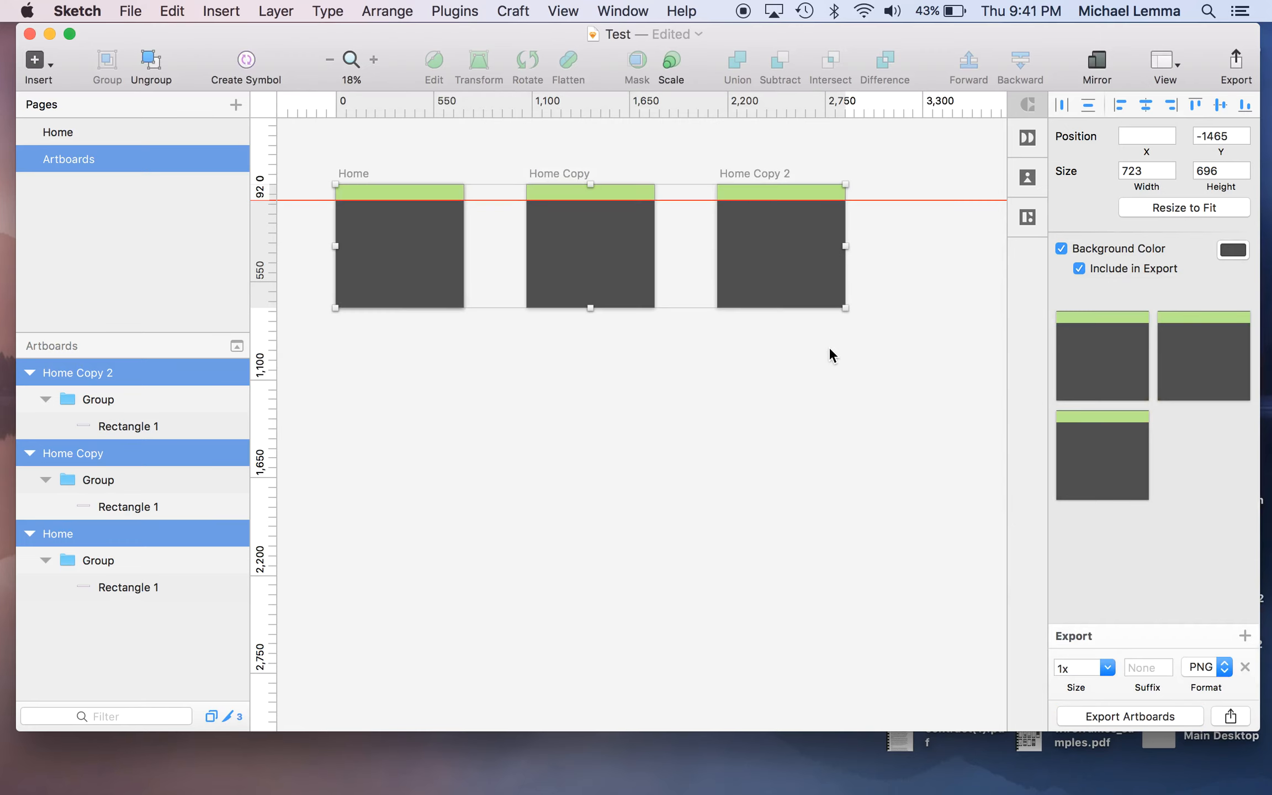
Switch to the Finder desktop, preview the exported artboard PNG files one after another, and return to Sketch
key(ctrl+Right)
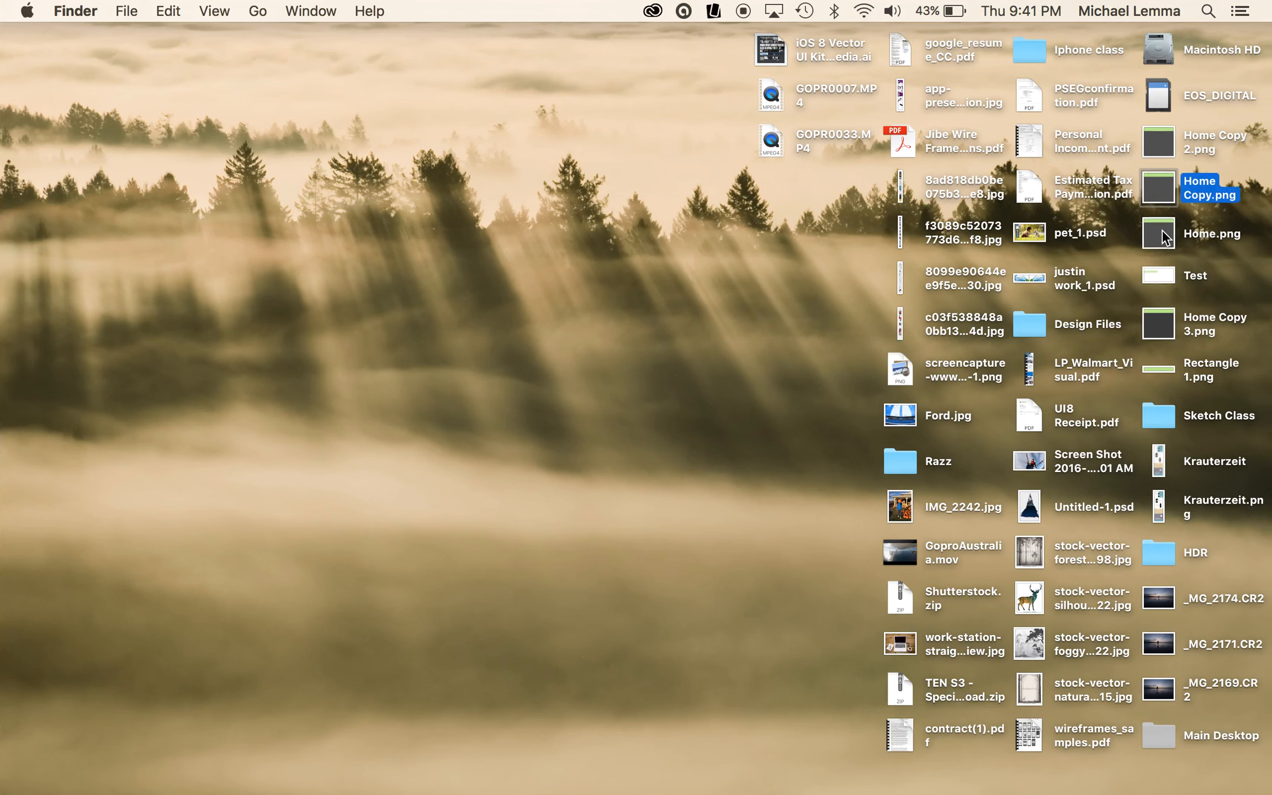
key(Down)
key(space)
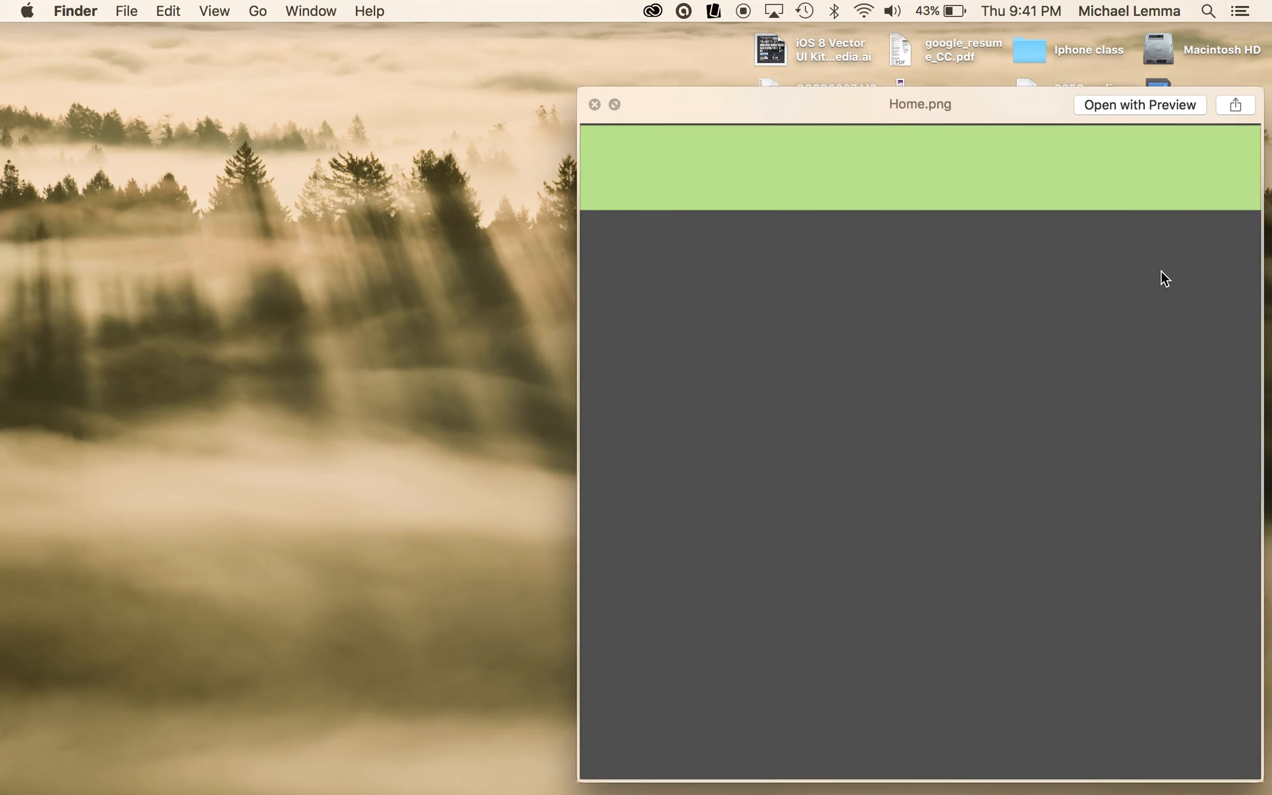
key(Up)
key(Up)
key(Down)
key(Down)
key(Down)
key(Up)
key(Up)
key(Up)
key(Up)
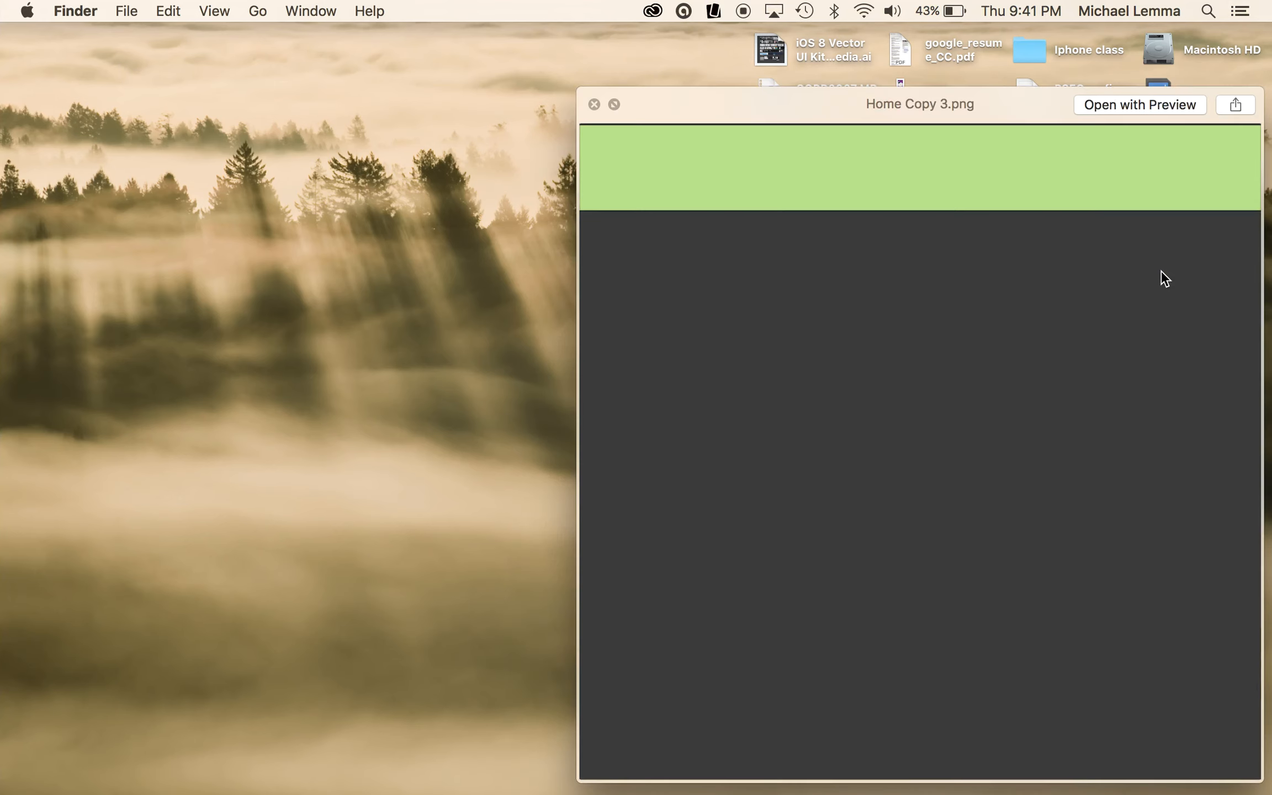
key(space)
key(super+Tab)
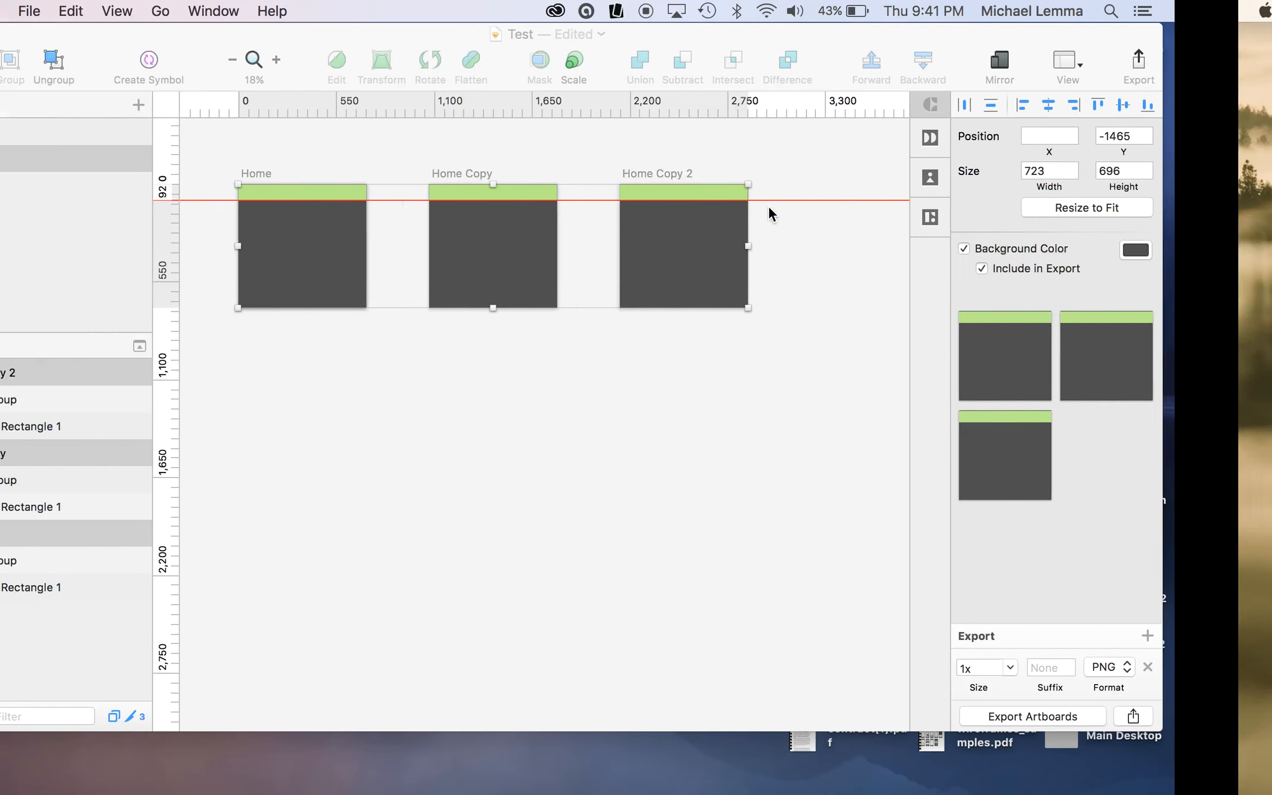
Select only the Home artboard and show the grid on it
click(623, 424)
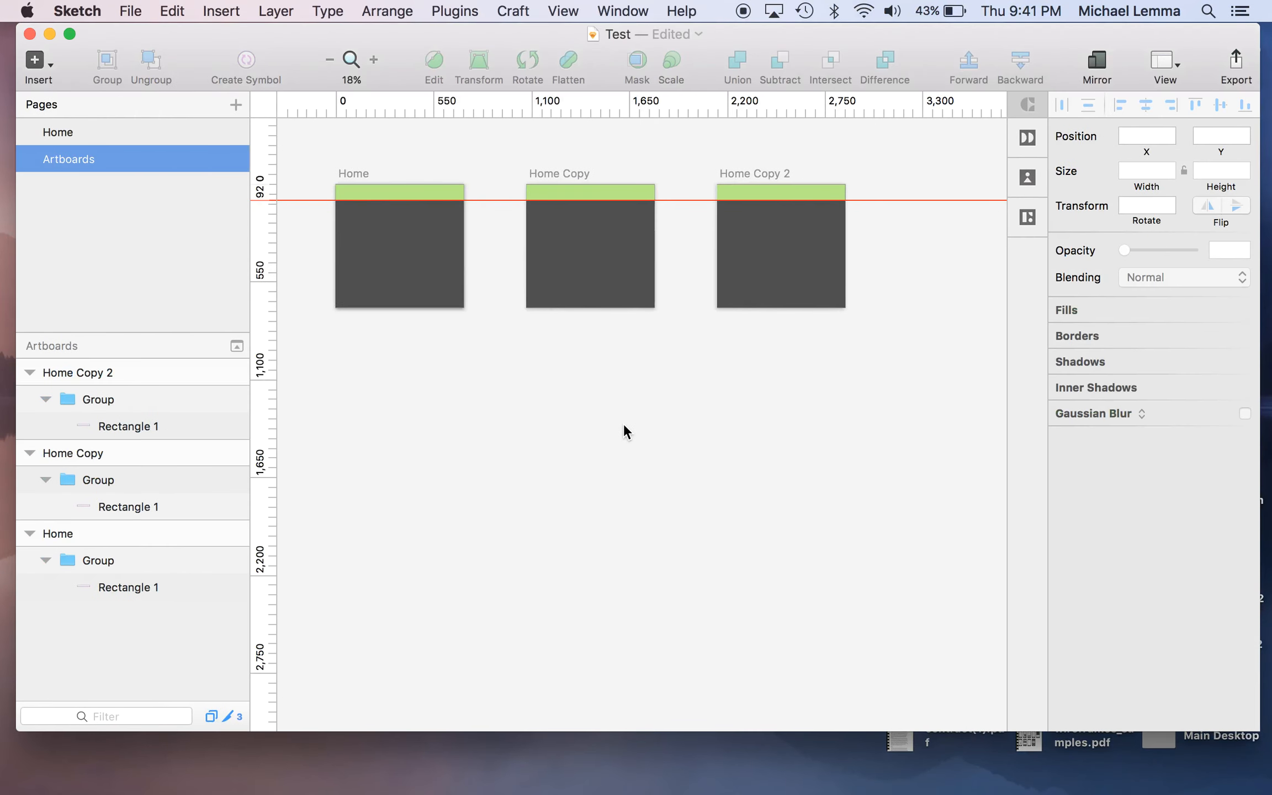
click(346, 175)
key(super+2)
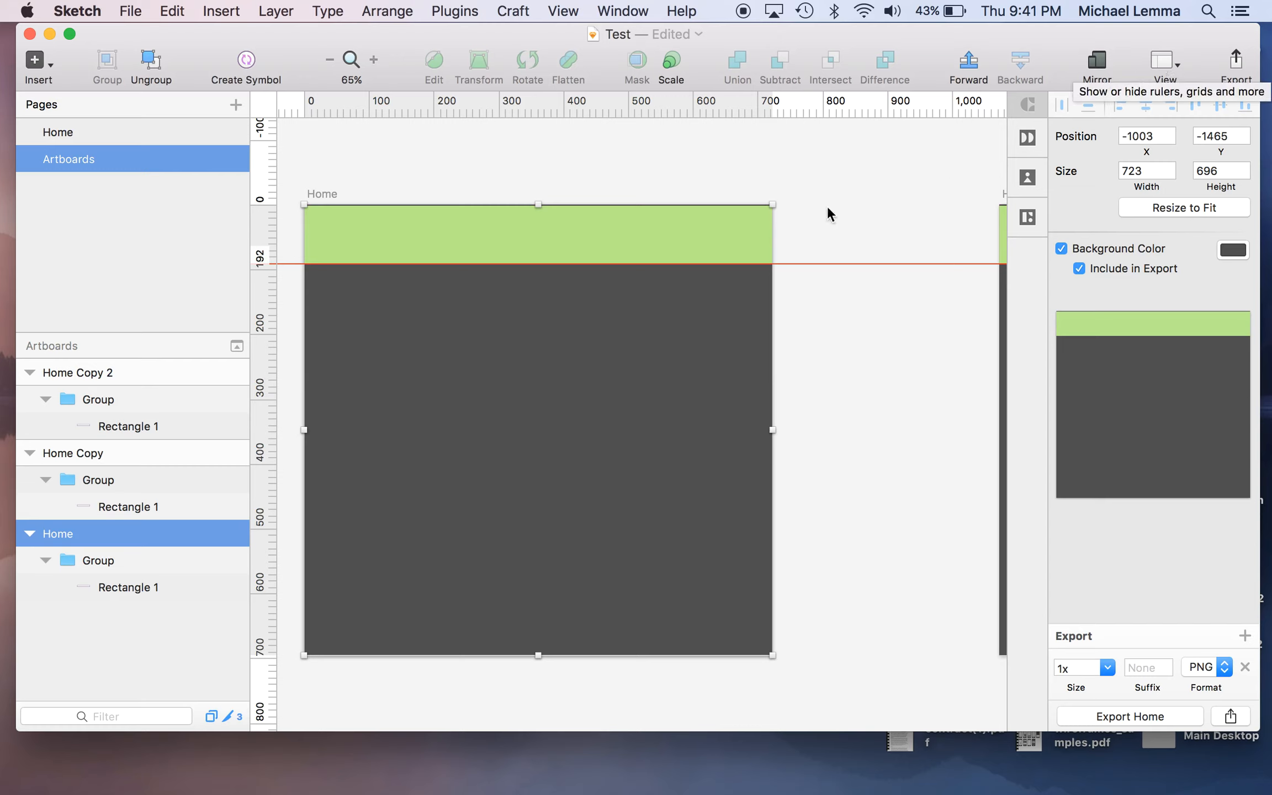
click(1166, 62)
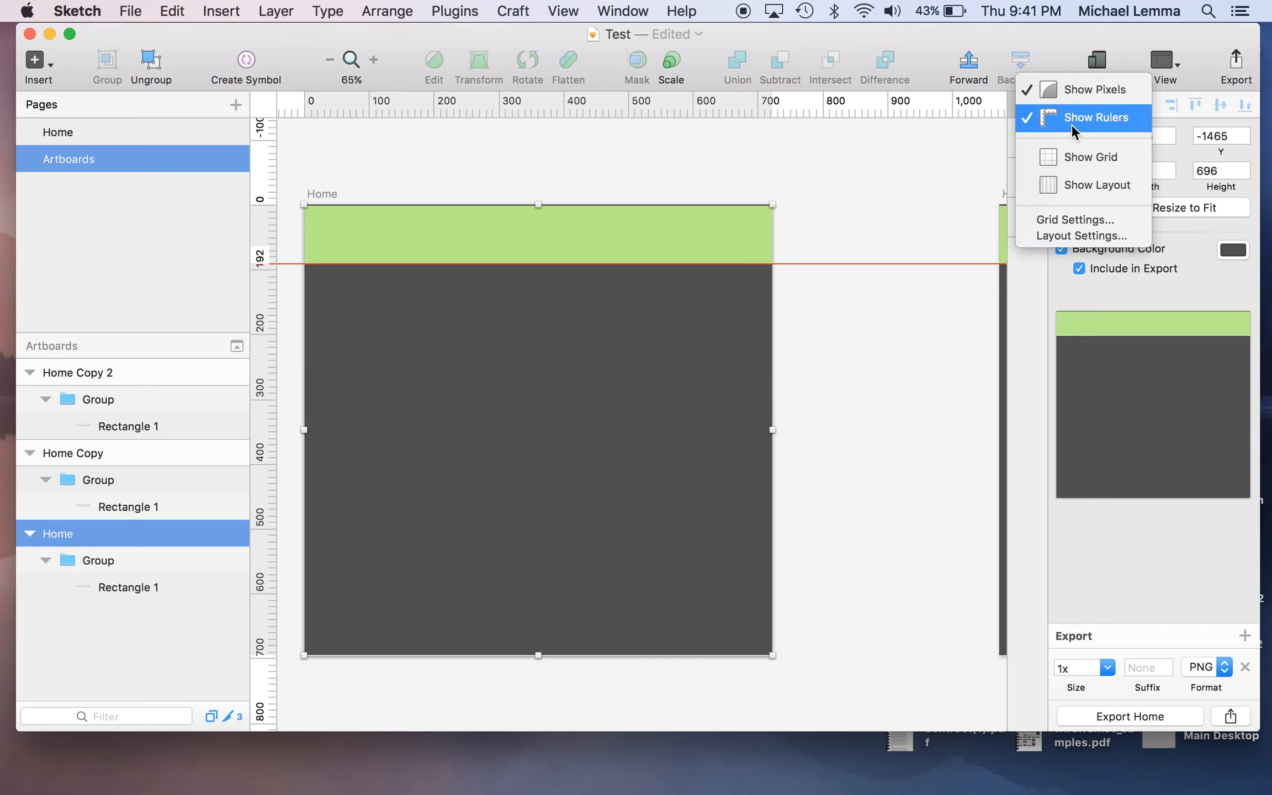
click(1065, 160)
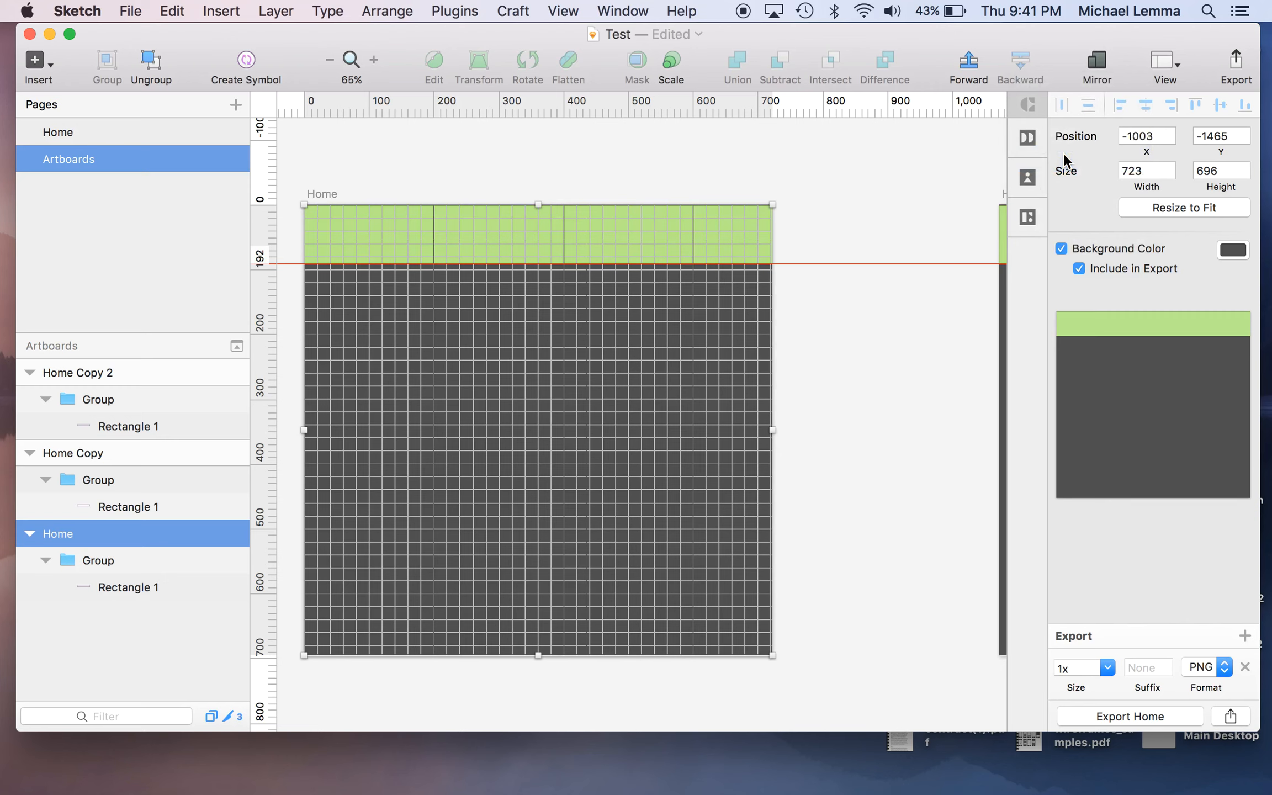
In the Home artboard's grid settings, enter a 10 px block size and thick lines every 5 blocks
click(1165, 62)
click(1091, 223)
click(670, 177)
key(BackSpace)
key(BackSpace)
text(10)
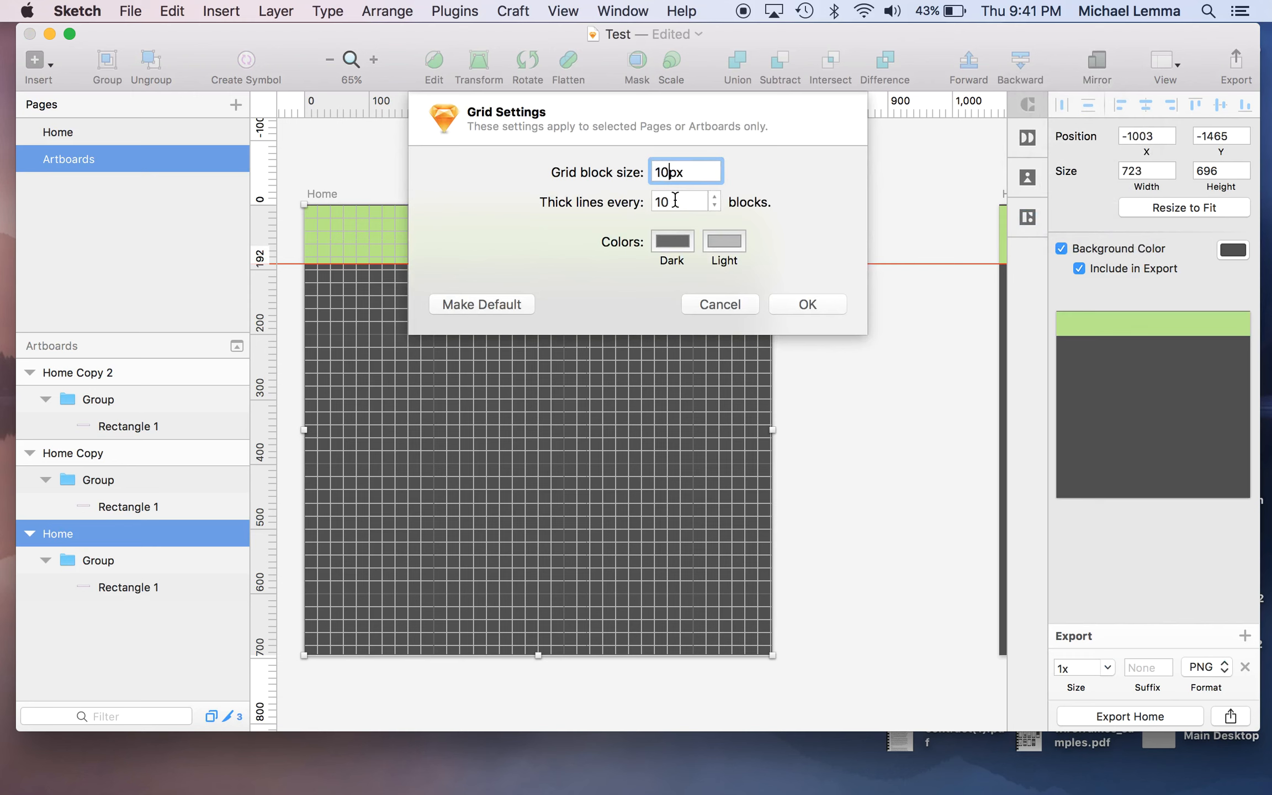
click(715, 205)
click(715, 205)
click(715, 205)
click(715, 206)
click(715, 205)
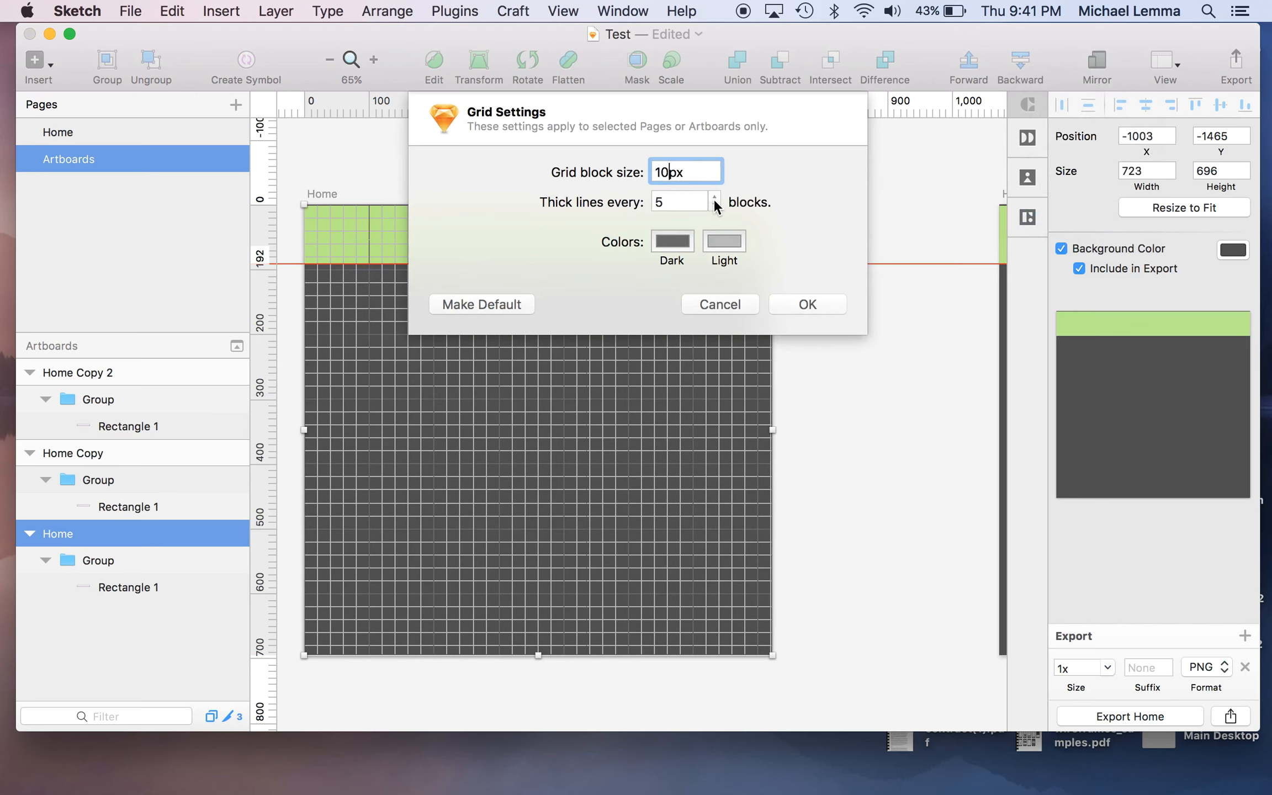
click(715, 205)
click(715, 205)
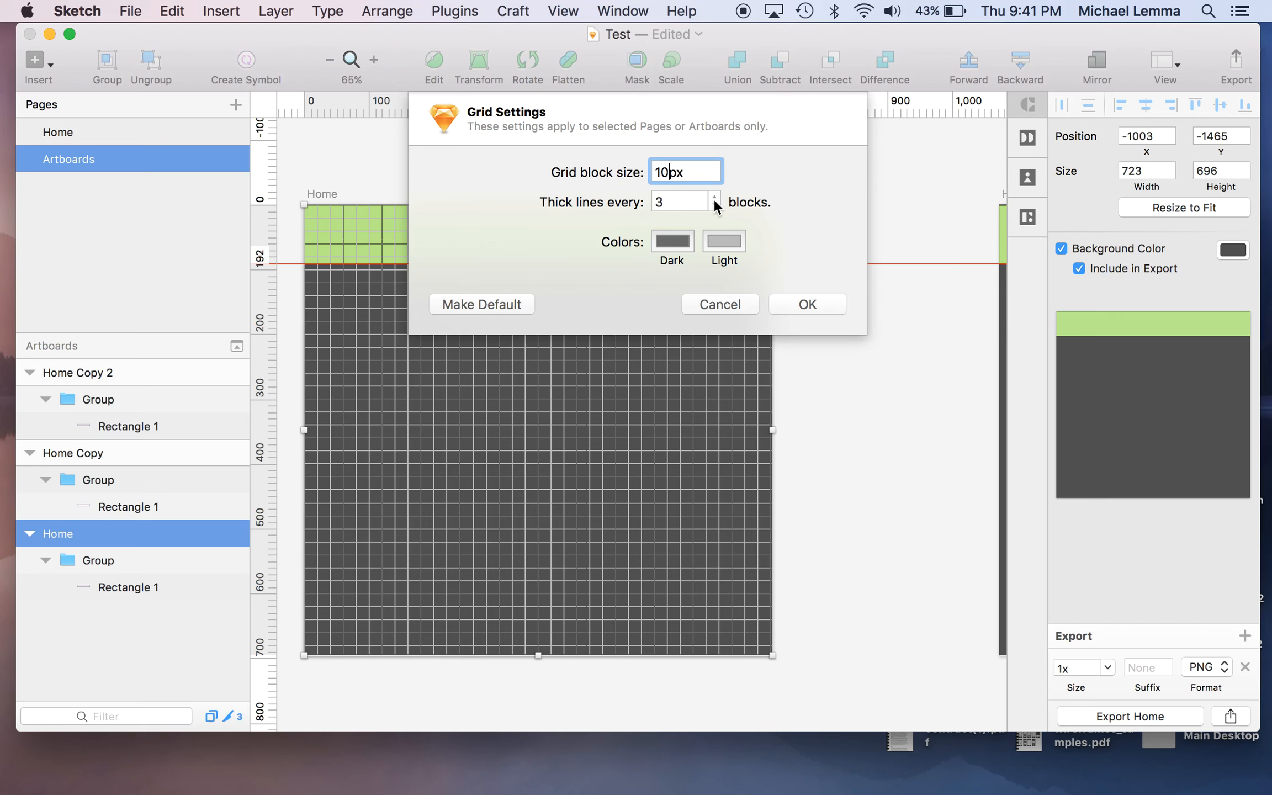
click(715, 197)
click(715, 197)
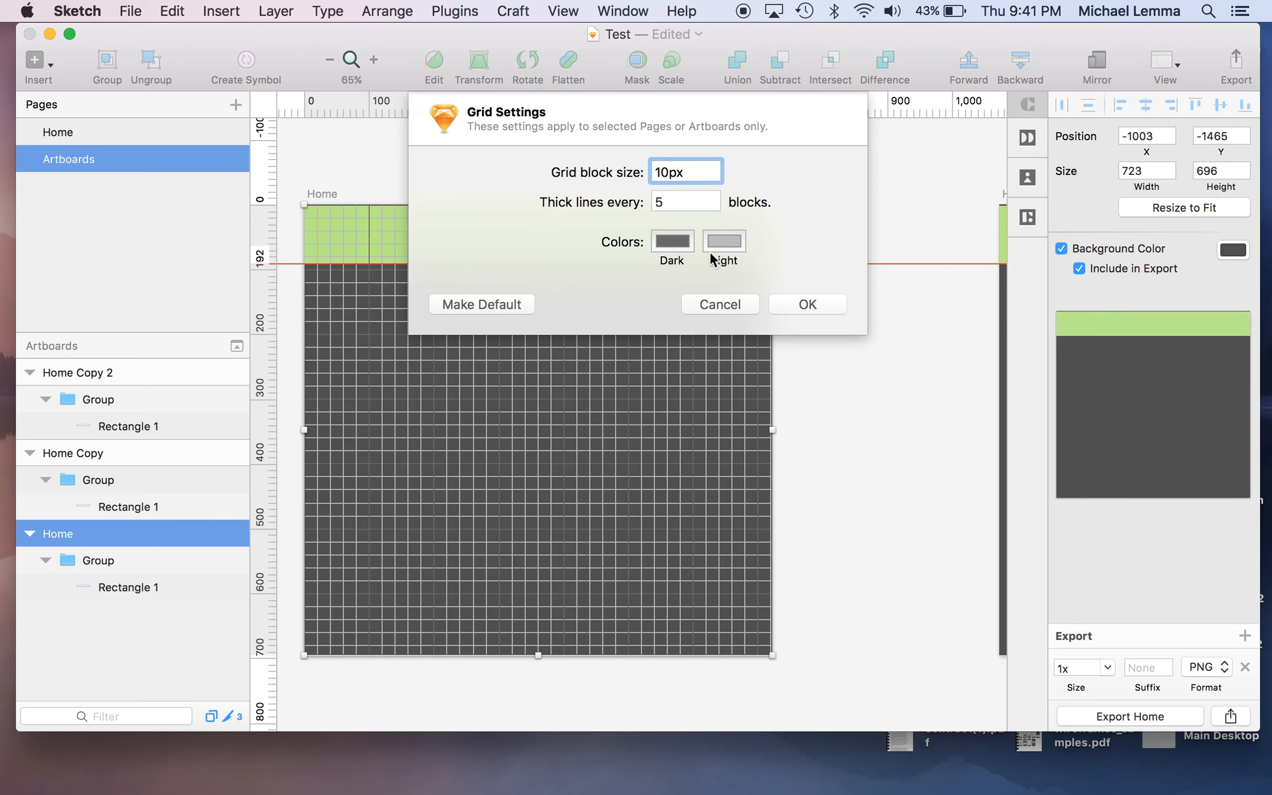
Color the dark grid lines bright yellow and the light ones orange-red, and cancel out of the grid settings
click(673, 242)
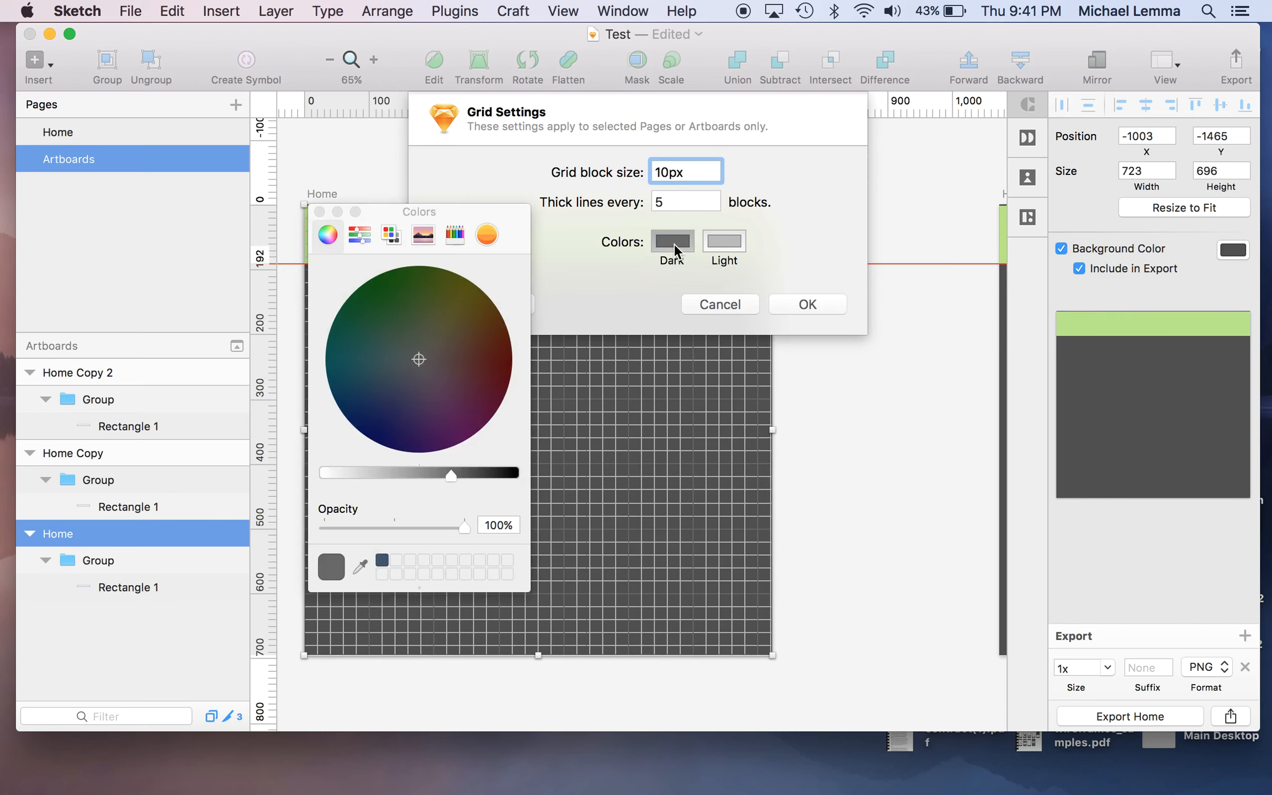
click(464, 295)
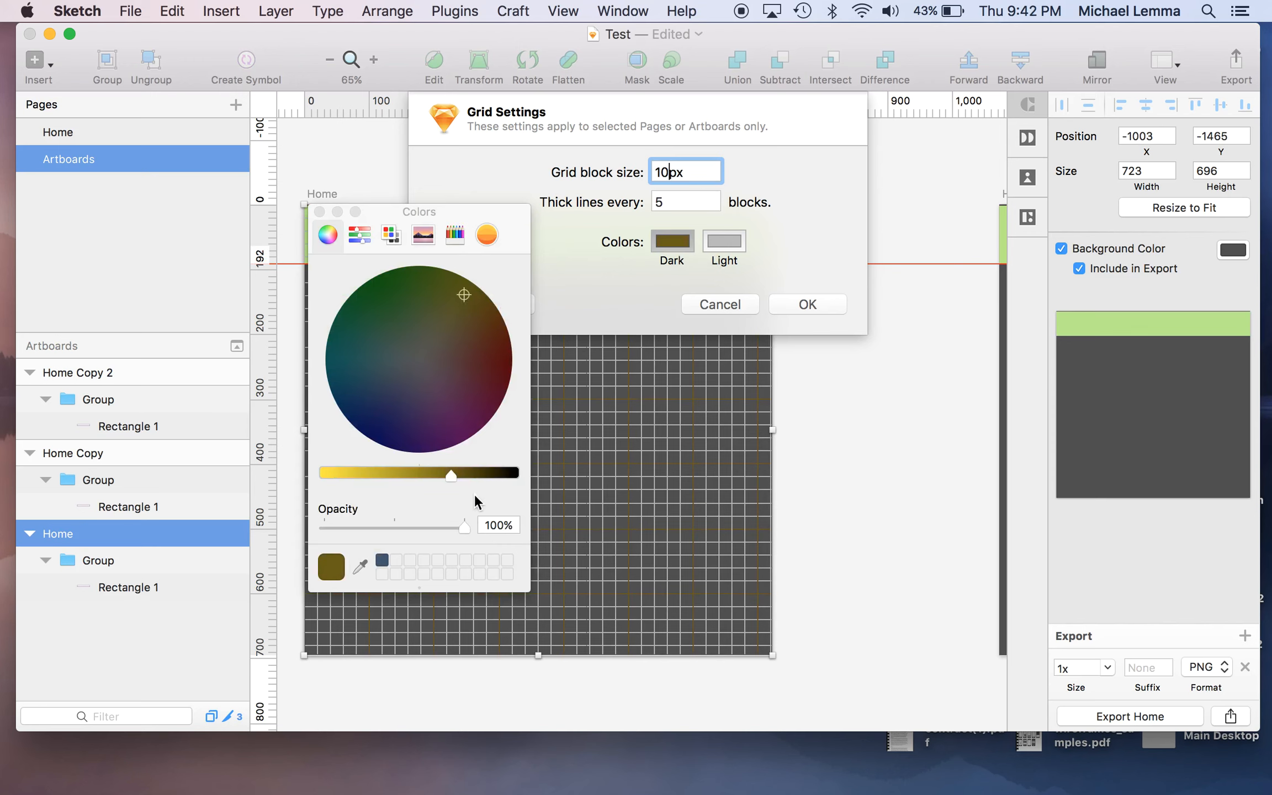
drag(434, 469, 318, 479)
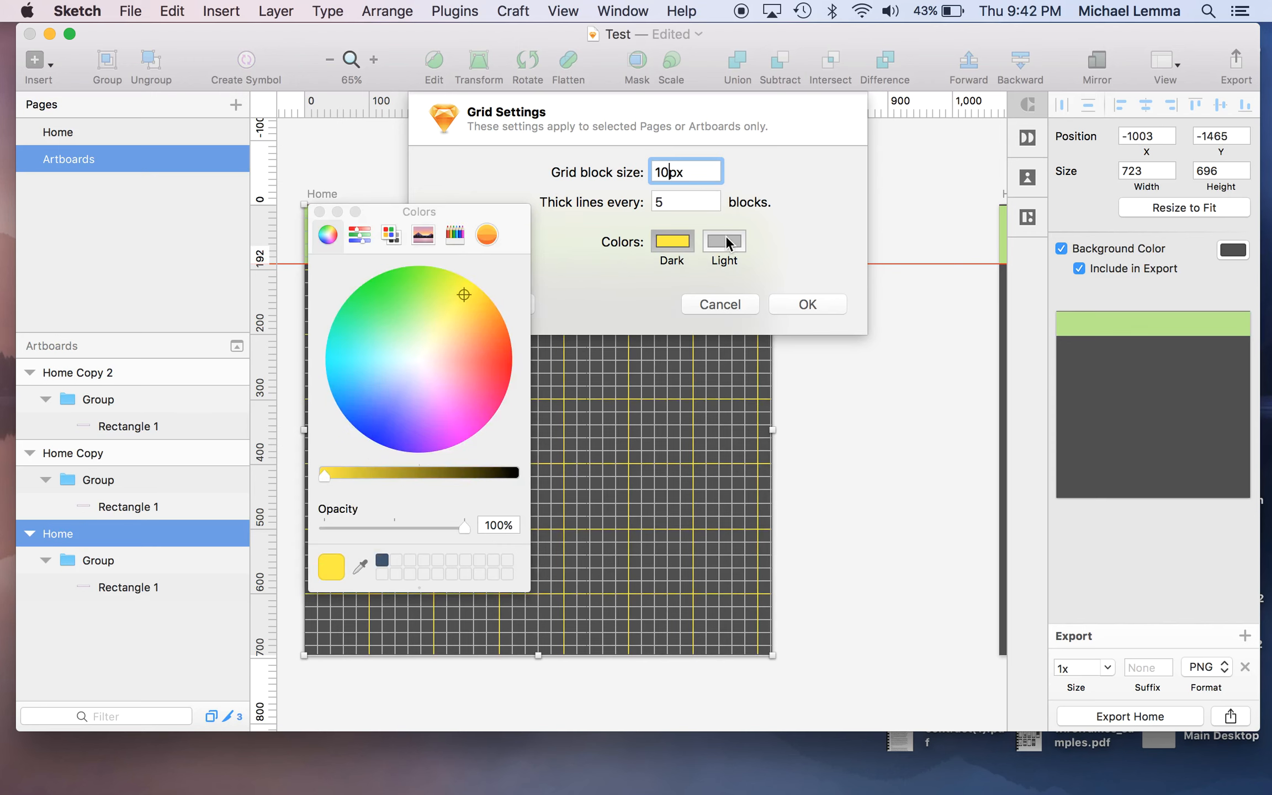
click(727, 242)
drag(484, 329, 508, 343)
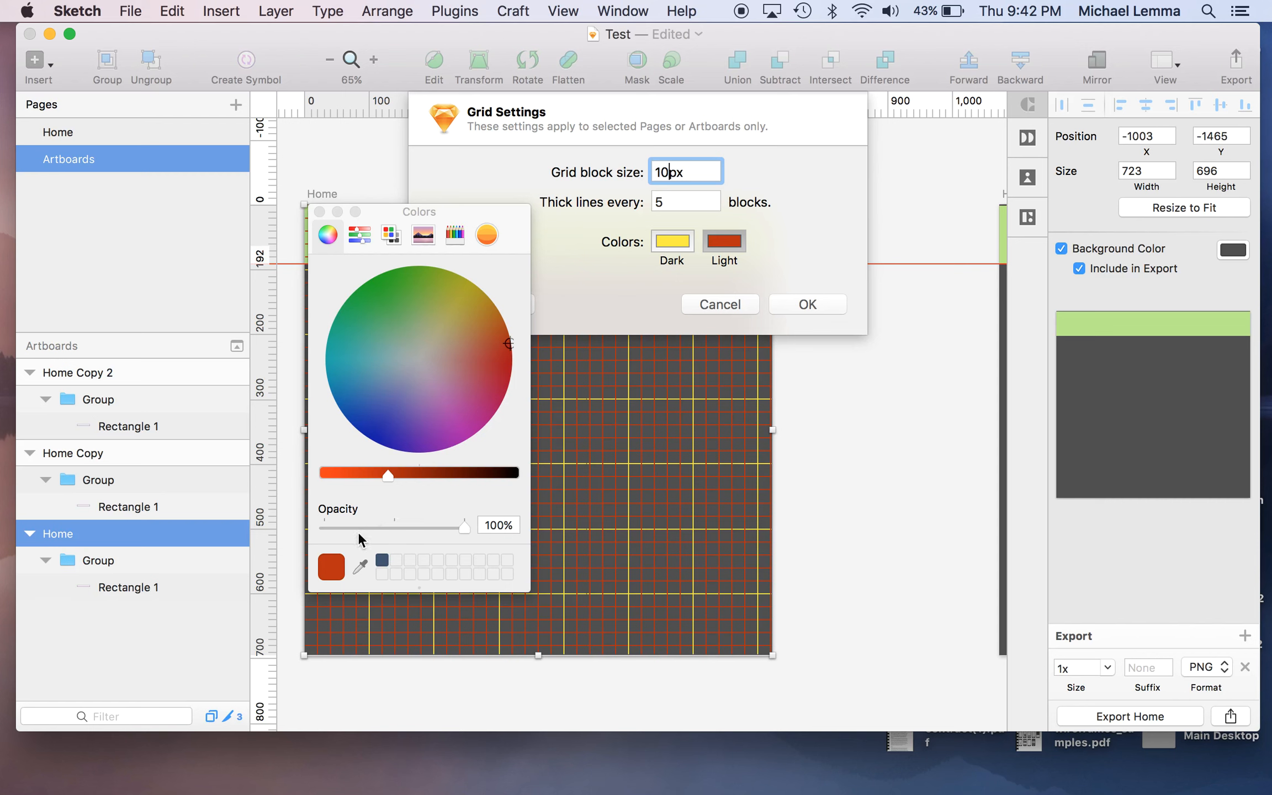
drag(379, 482, 319, 474)
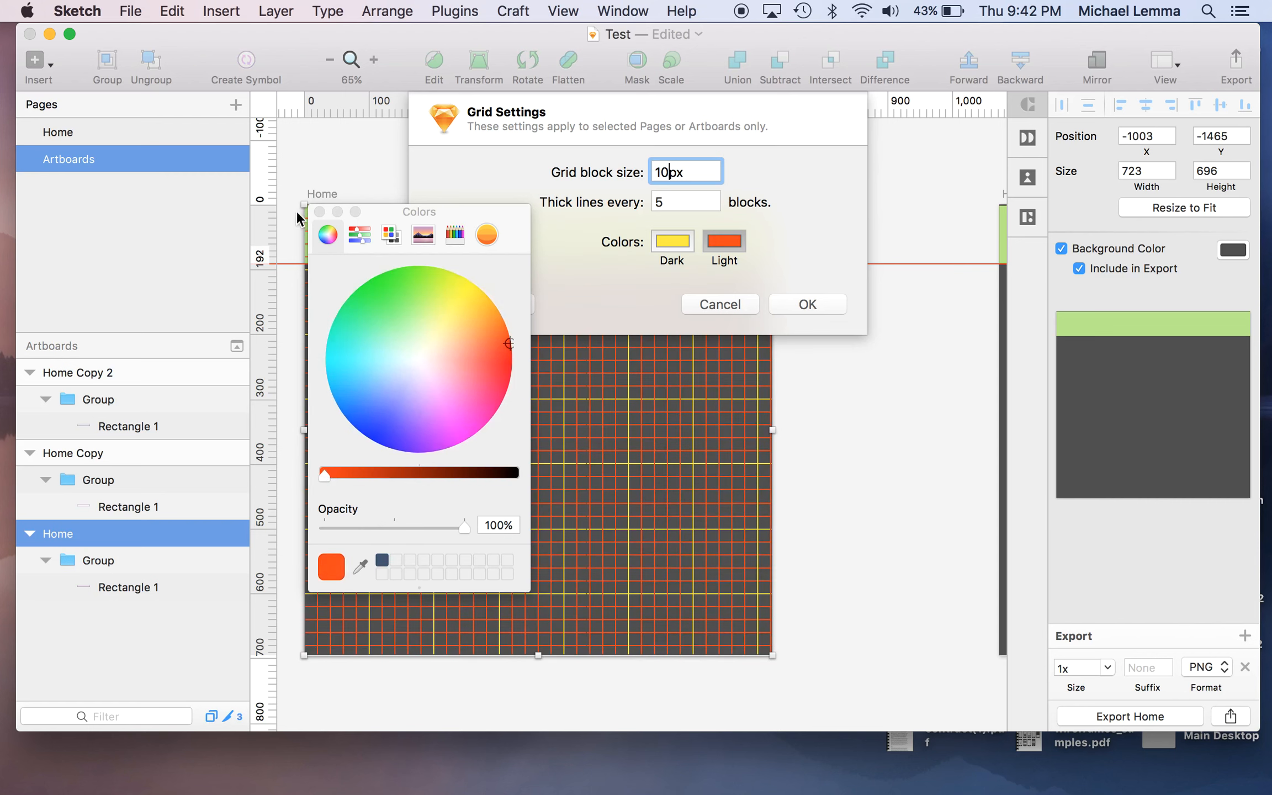
click(318, 211)
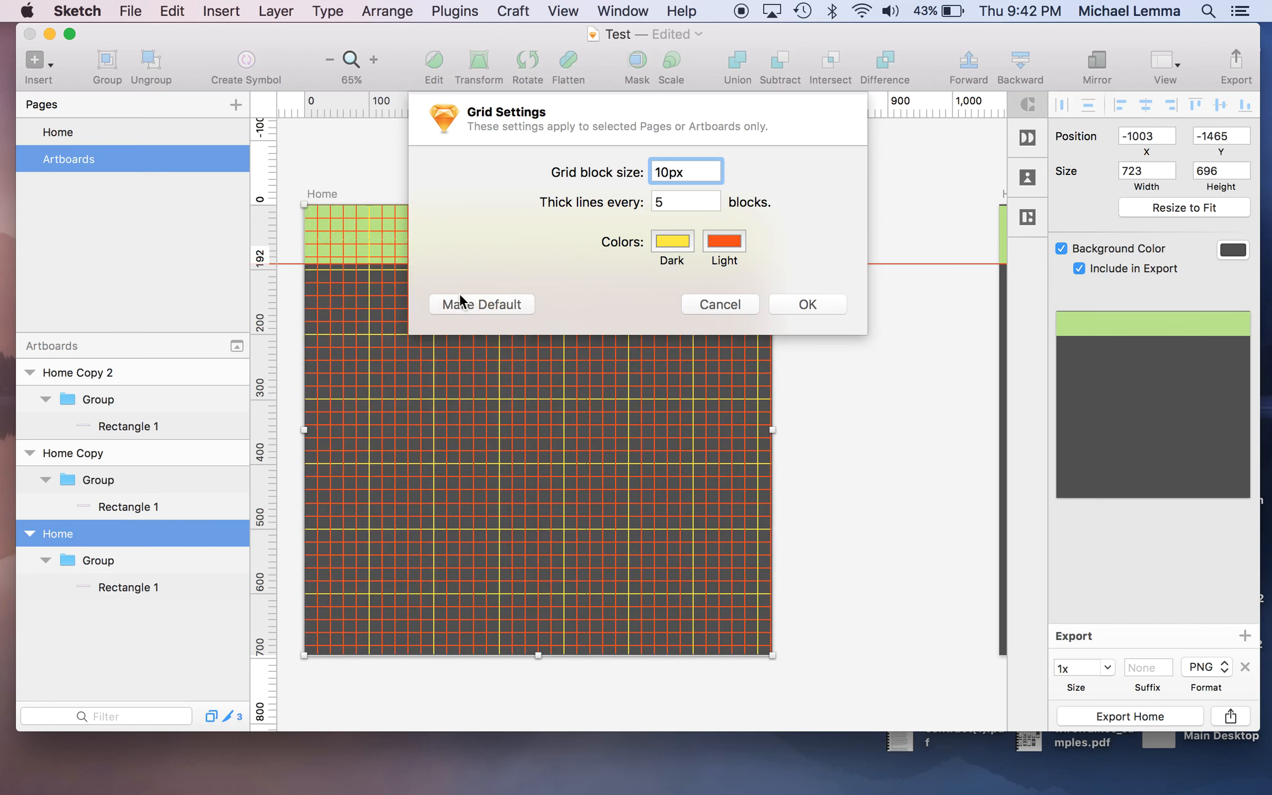
click(715, 304)
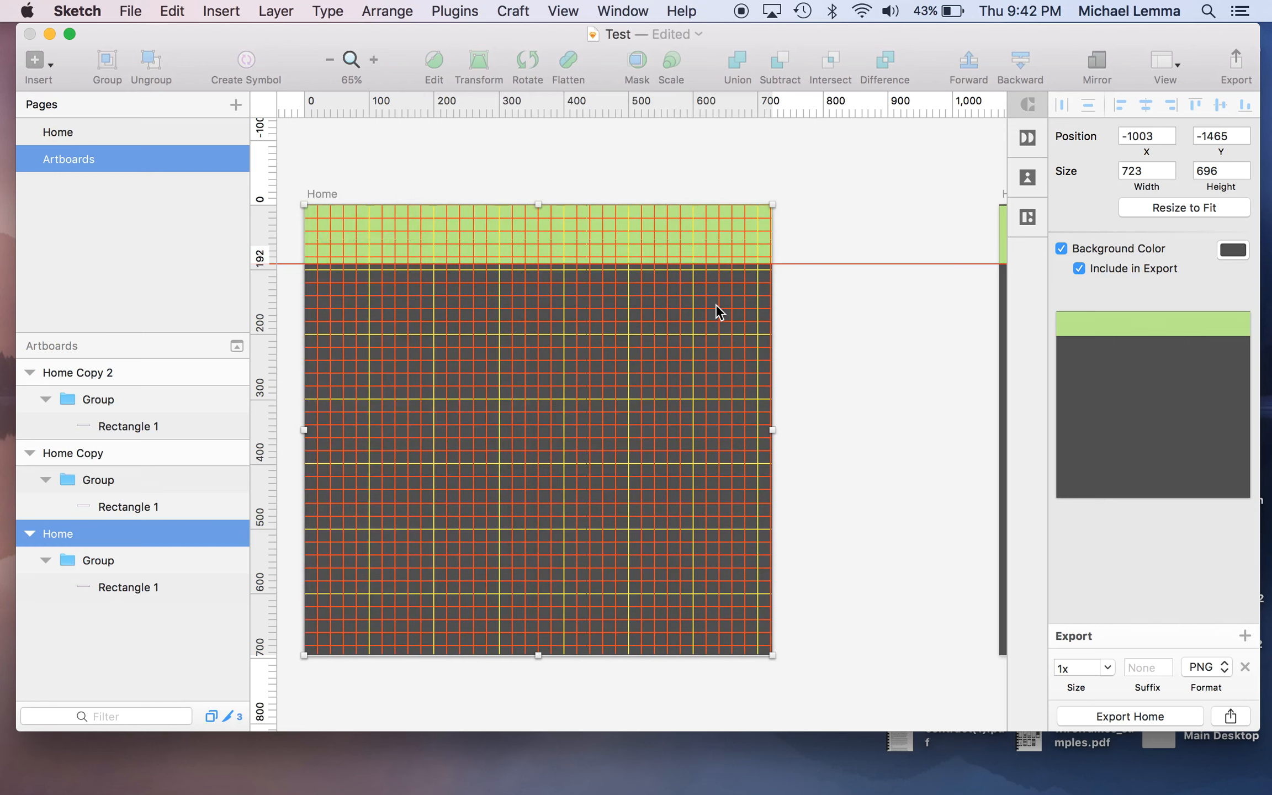
Deselect the Home artboard and hide its grid
click(856, 279)
scroll(850, 283, down, 3)
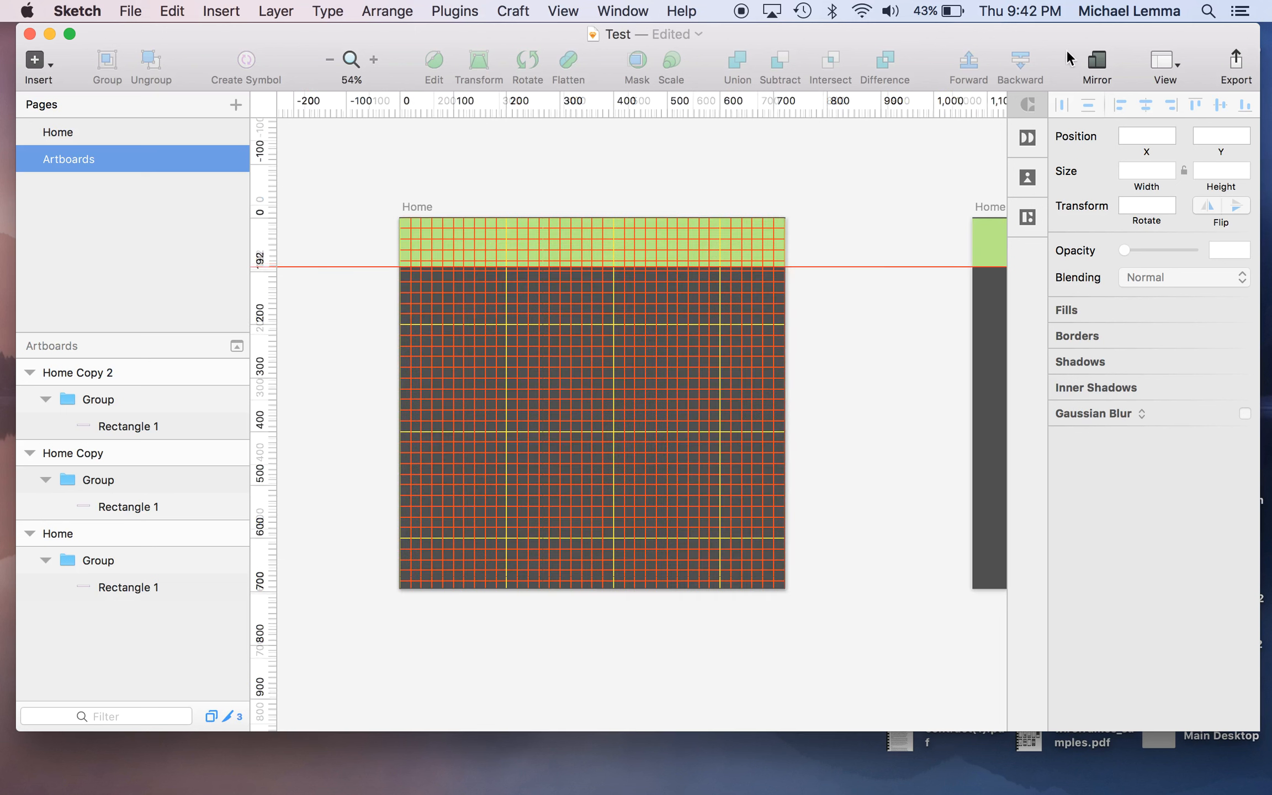
click(1175, 63)
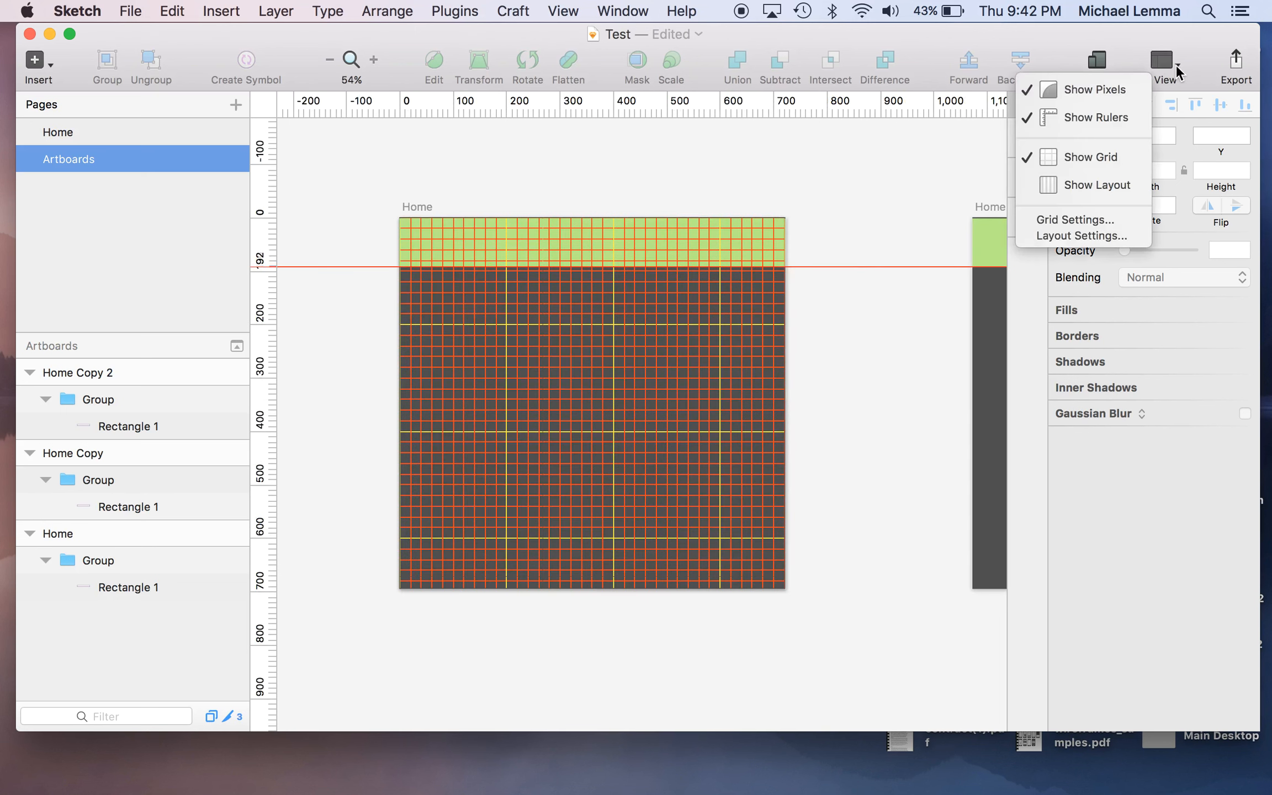
click(1100, 161)
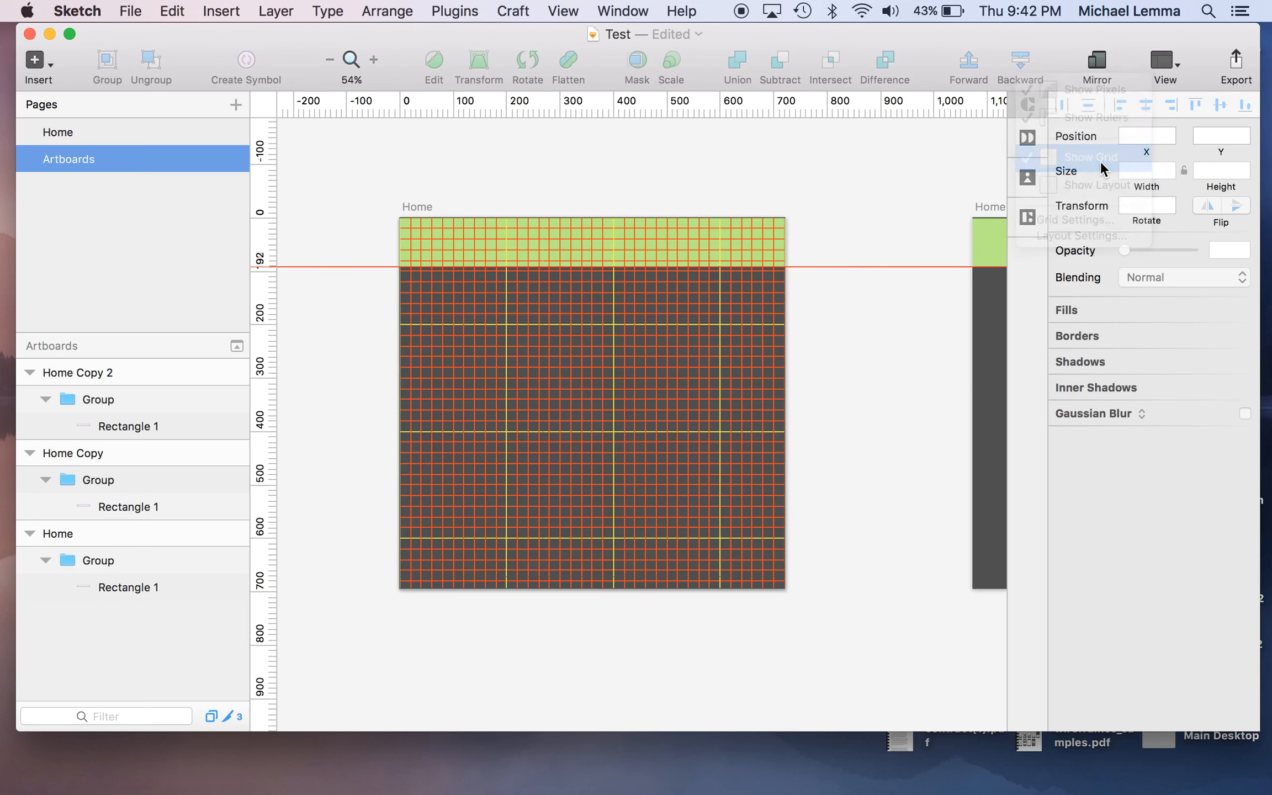
Show the column layout on the Home artboard and inspect it up close
click(1169, 64)
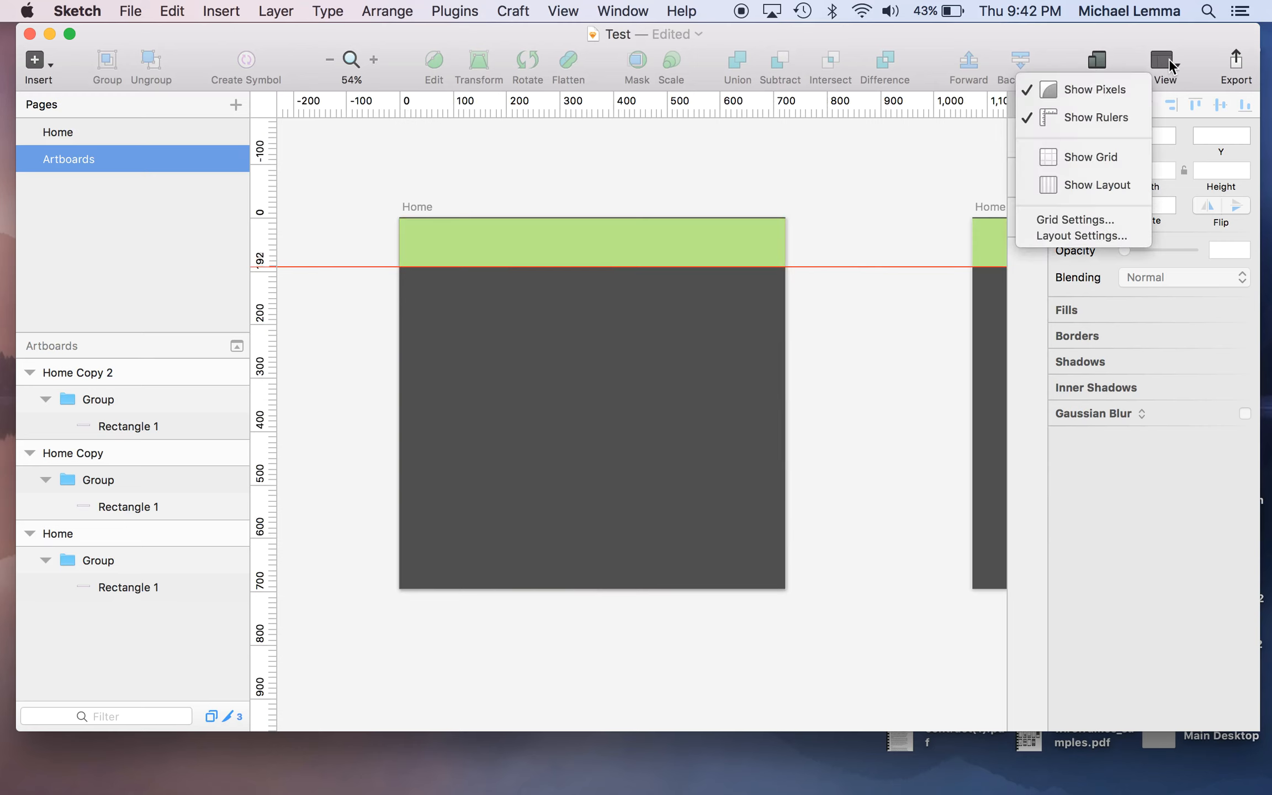
click(1115, 194)
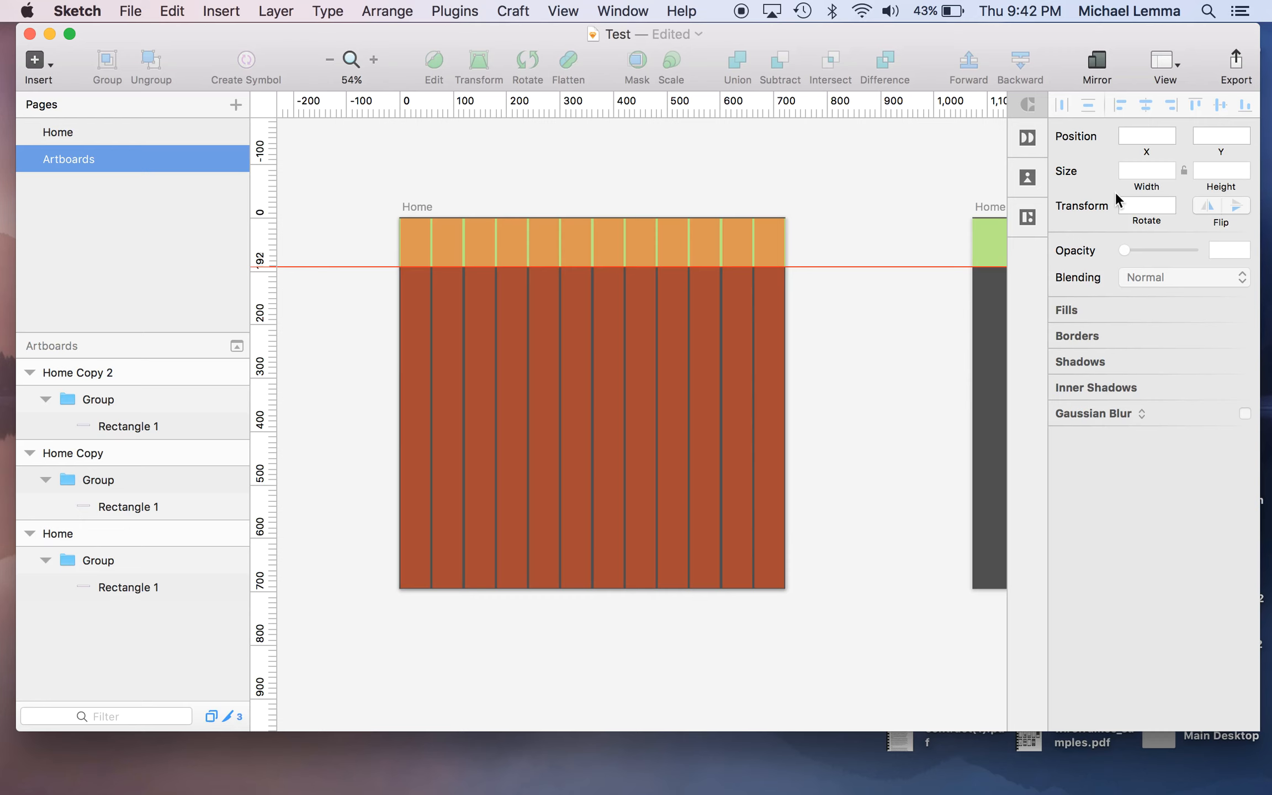
scroll(528, 215, up, 5)
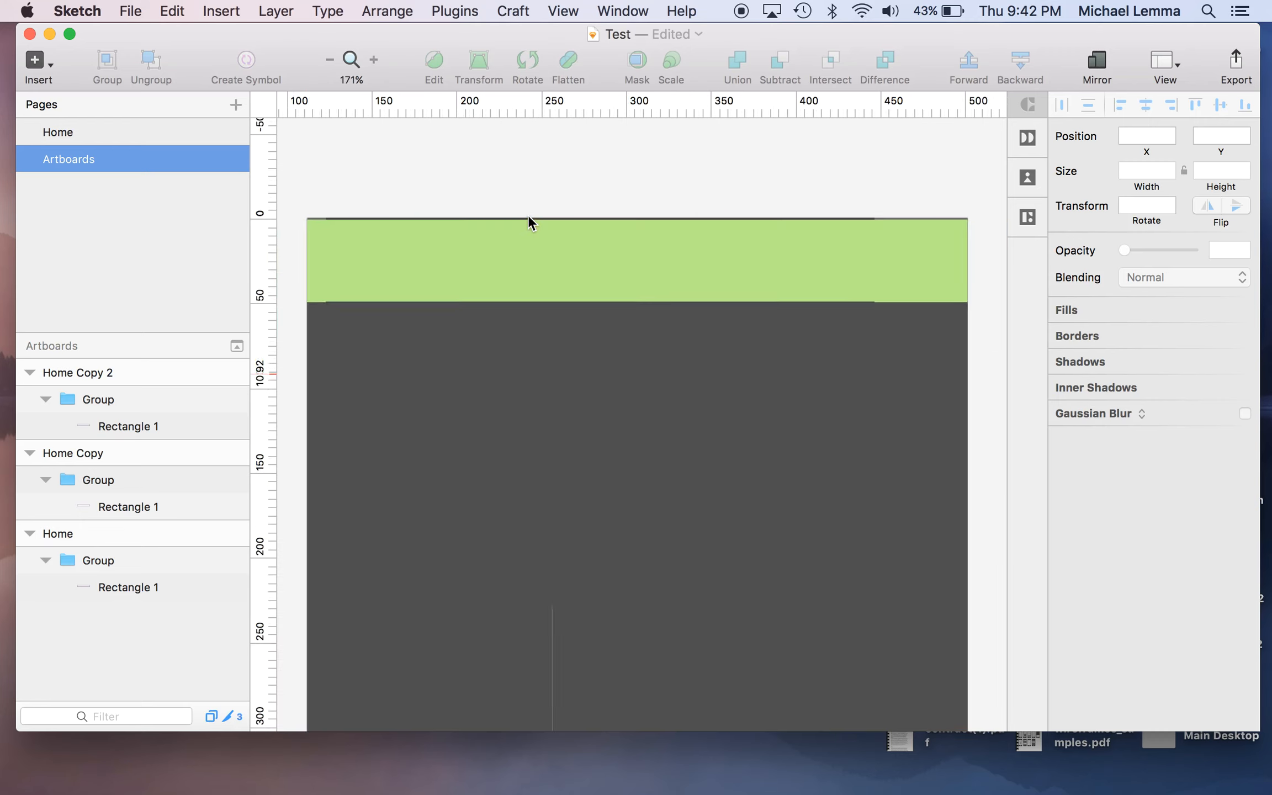
scroll(528, 214, down, 5)
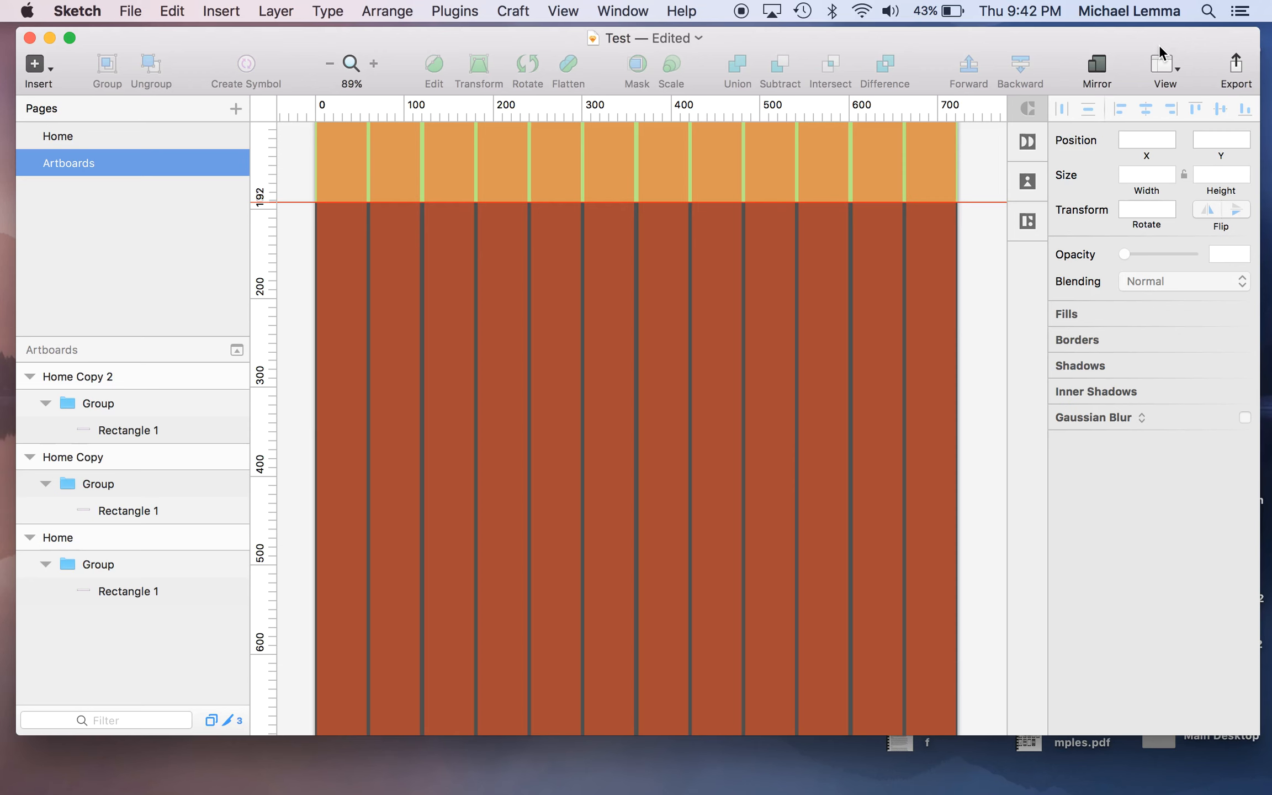
Examine the column, row, visual and color options in the layout settings, and cancel out of them
click(1162, 65)
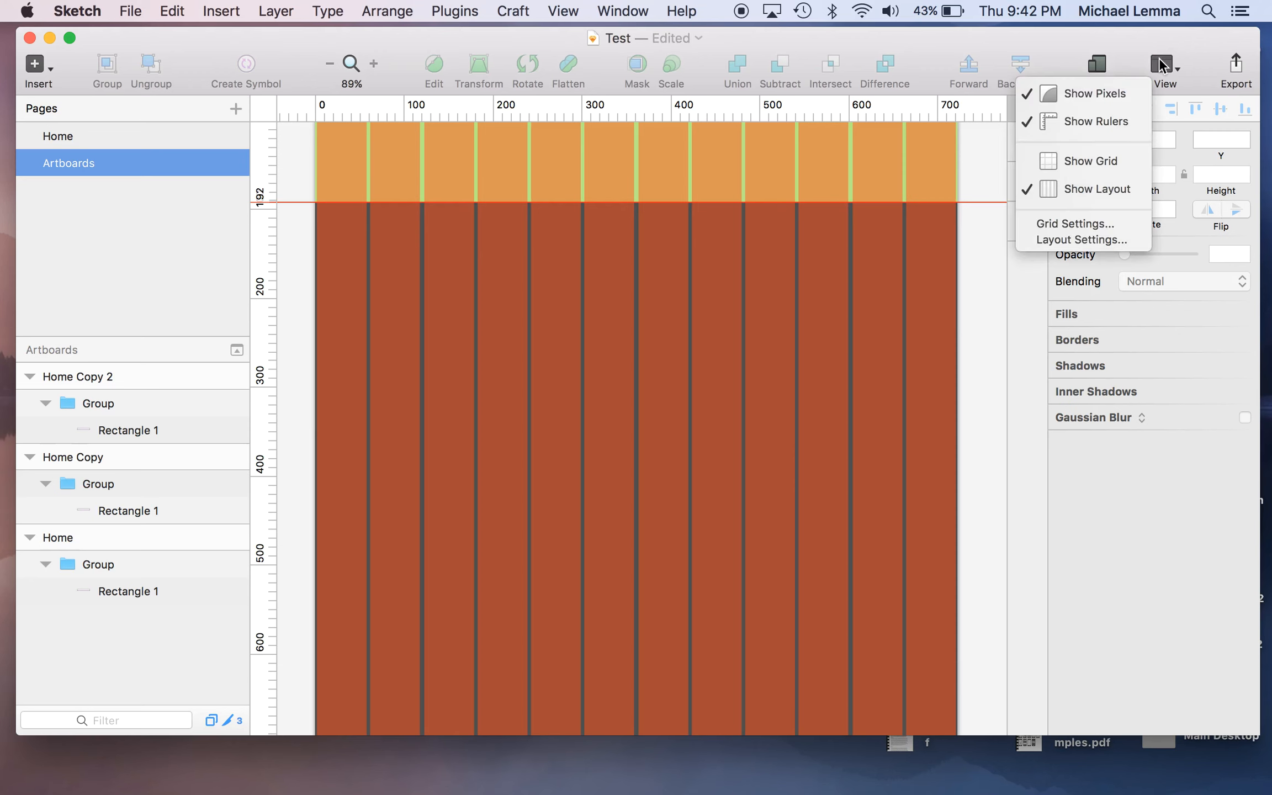
click(1067, 241)
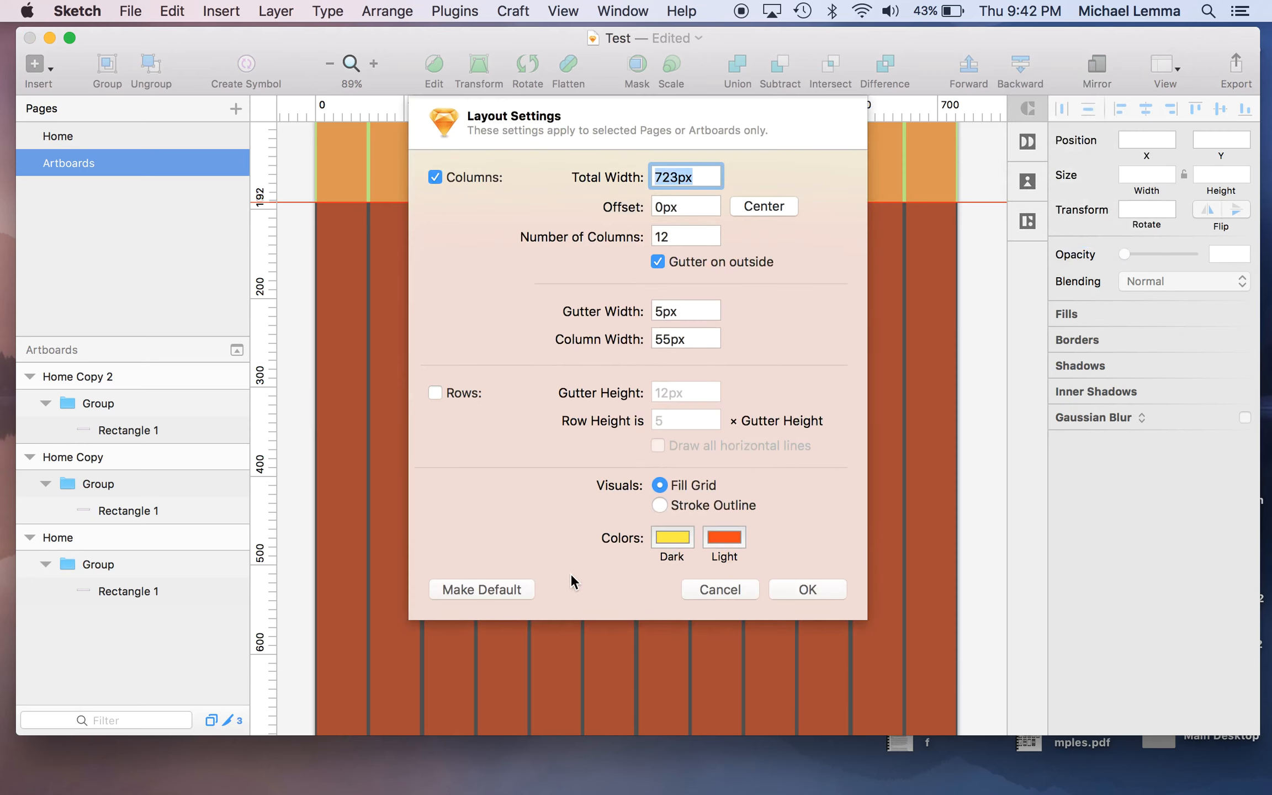
click(718, 588)
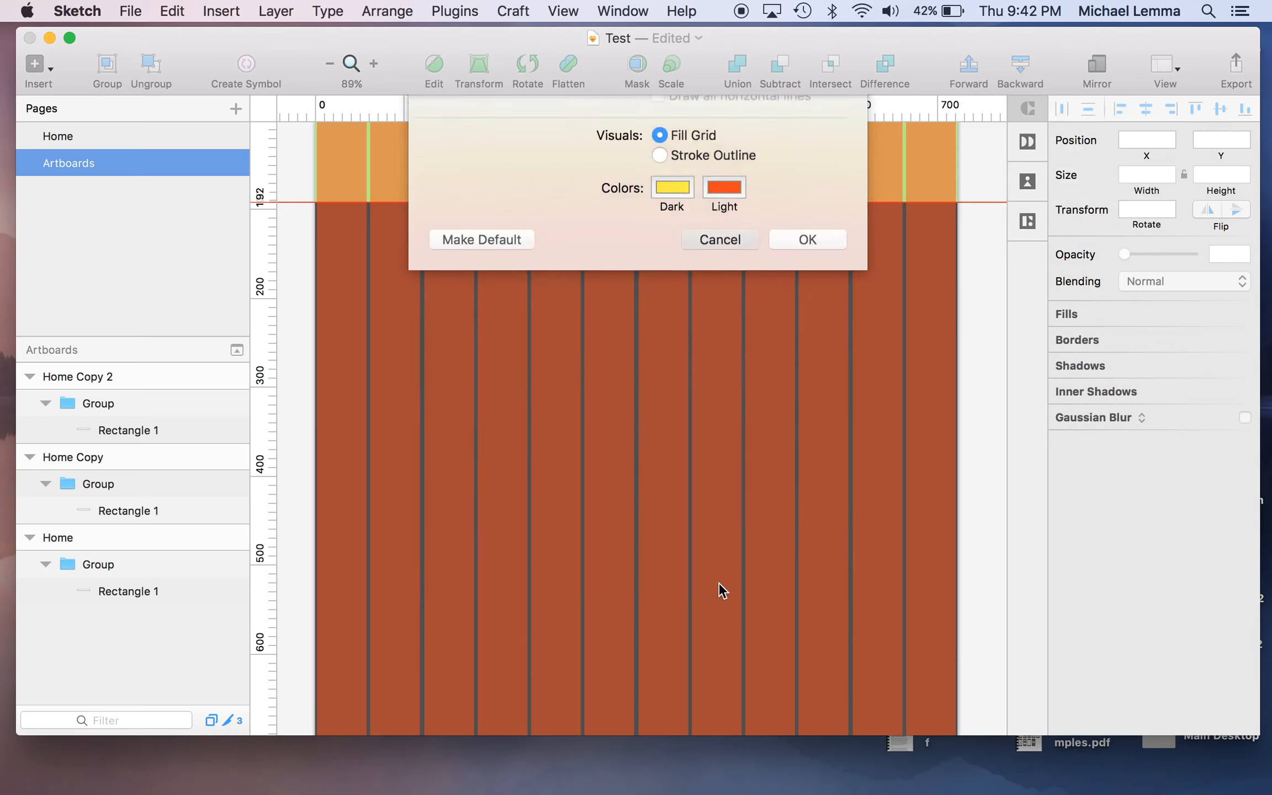
click(1166, 68)
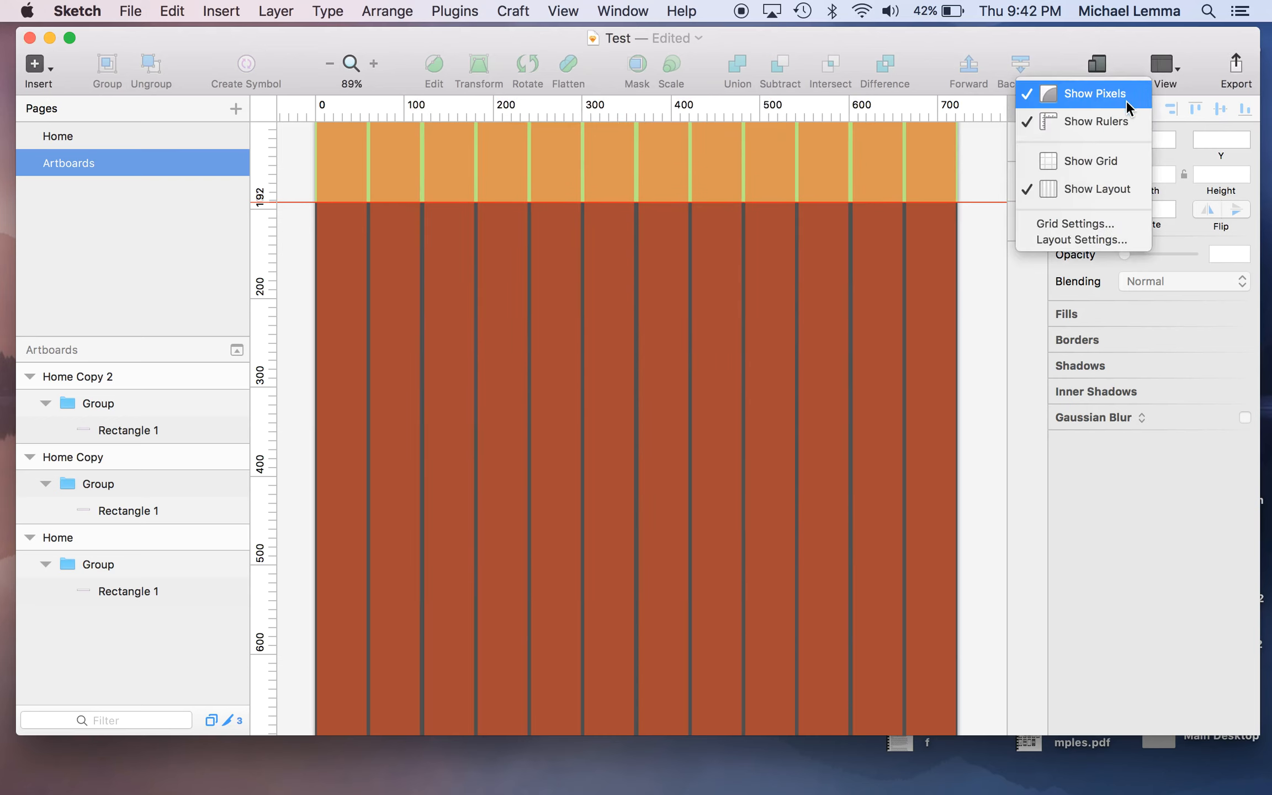
click(970, 334)
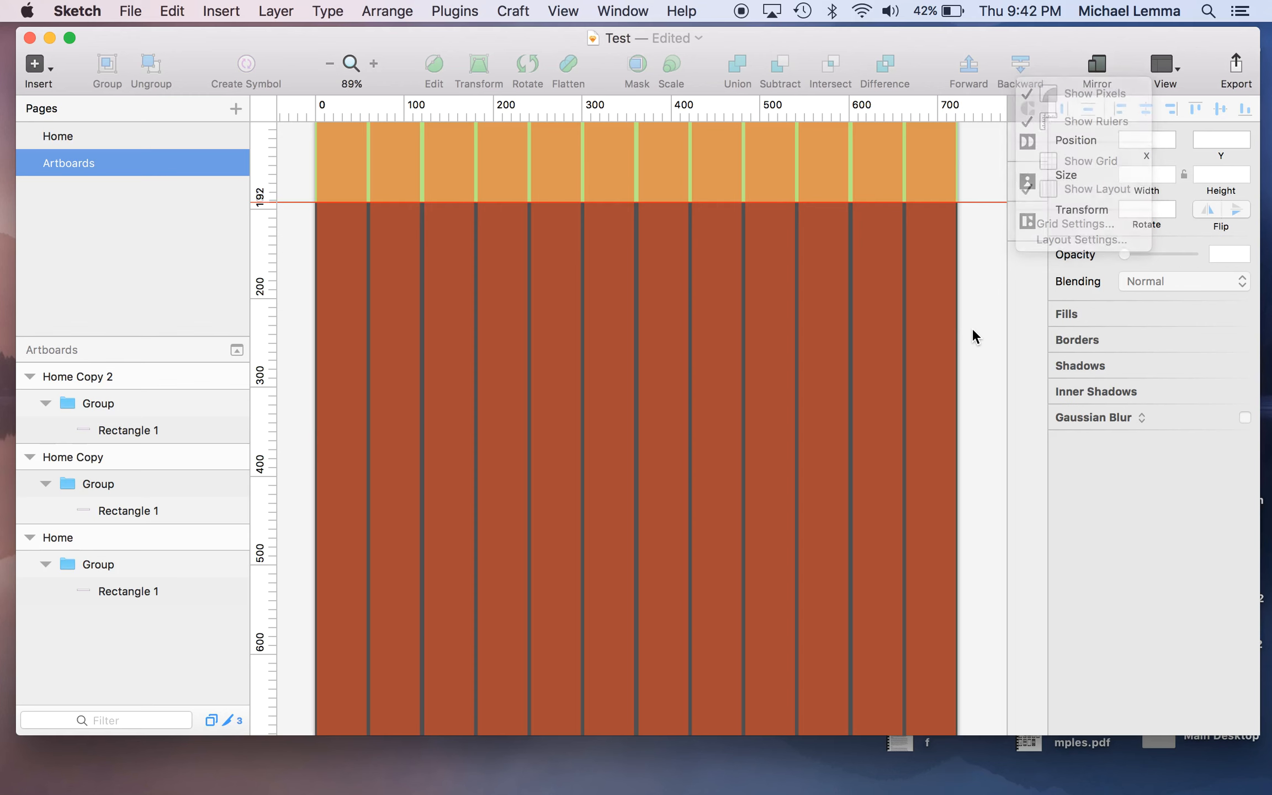
Try extending the Home Copy artboard downward to about 1438 px tall, and undo the resize
scroll(971, 335, down, 5)
scroll(972, 338, right, 2)
scroll(971, 335, right, 4)
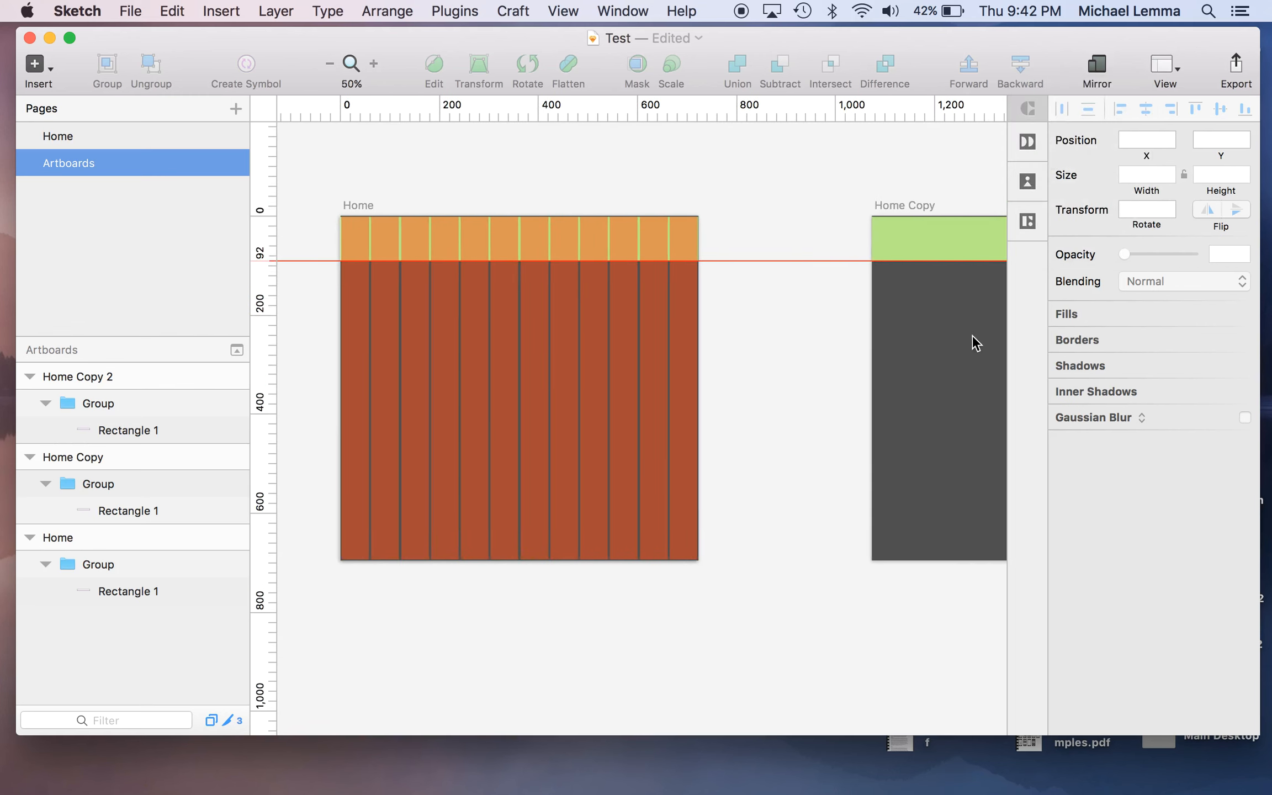
scroll(971, 335, down, 4)
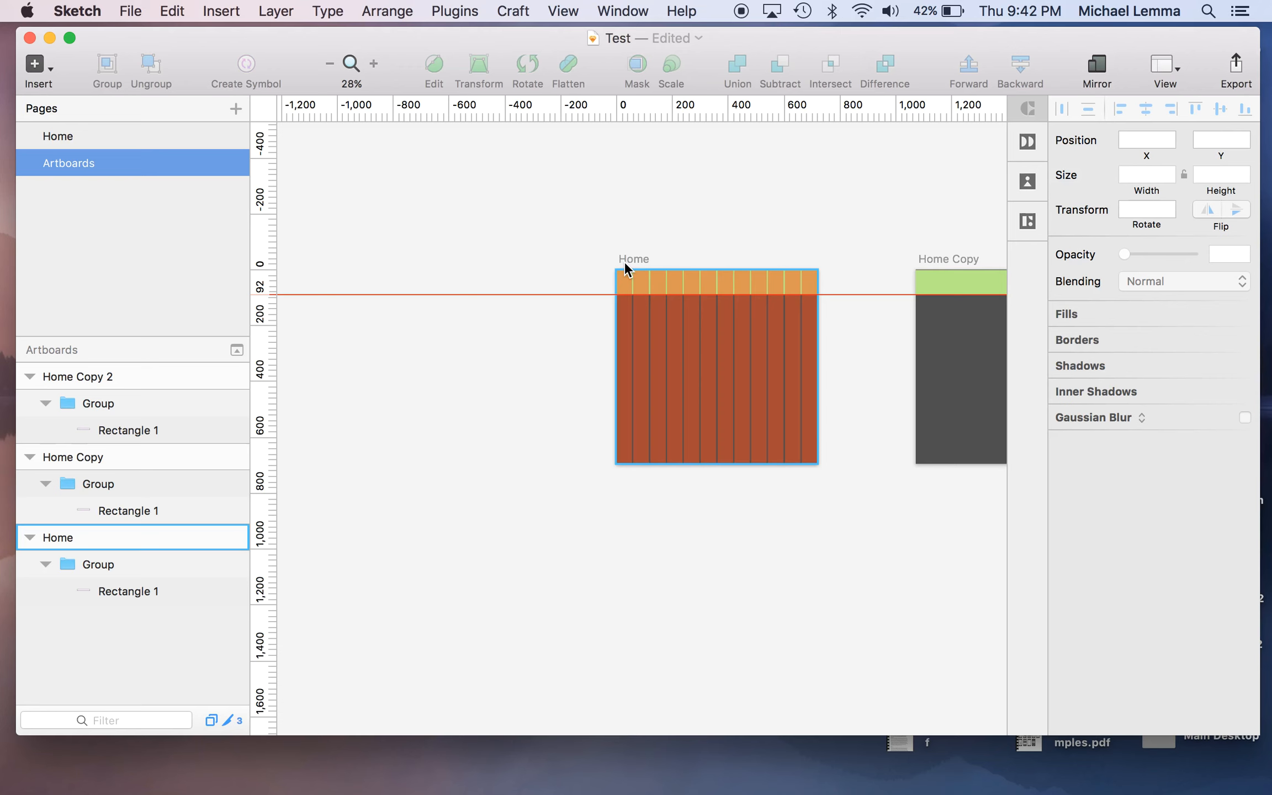
scroll(850, 273, right, 3)
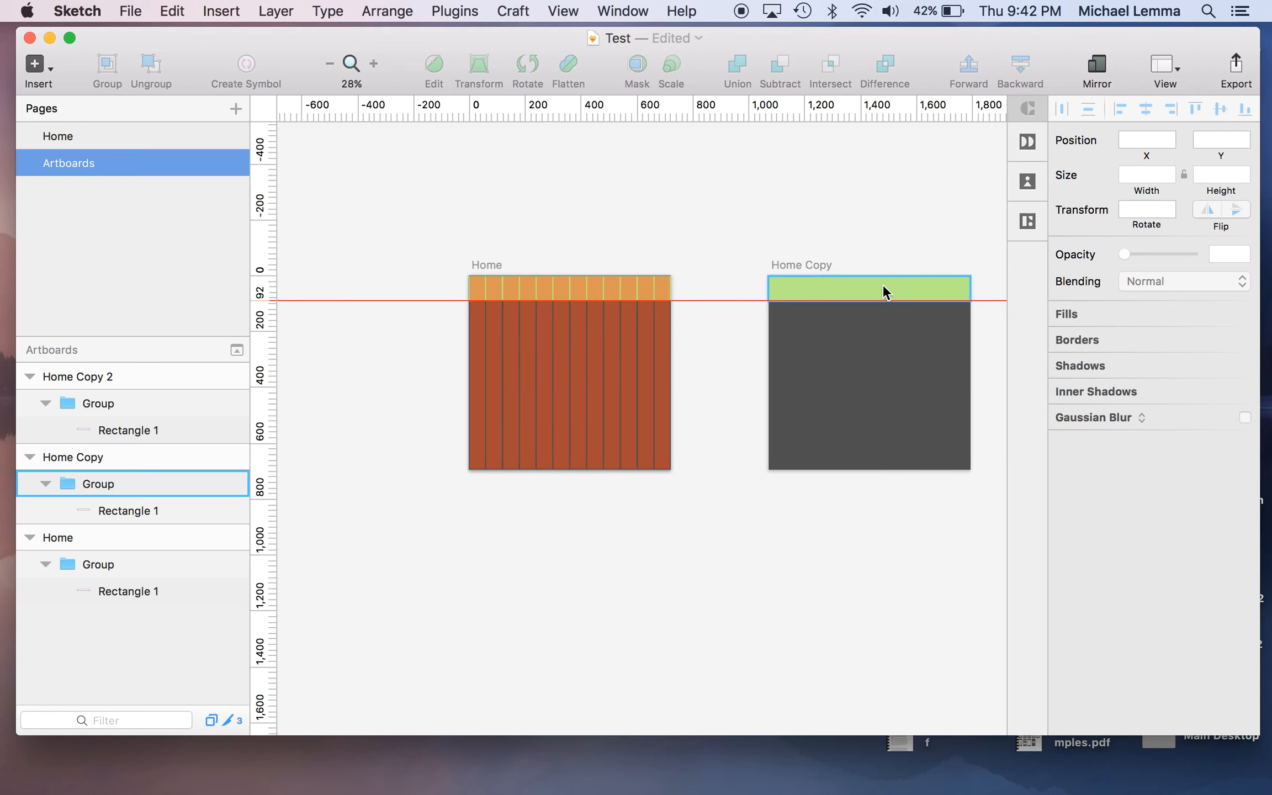
click(822, 265)
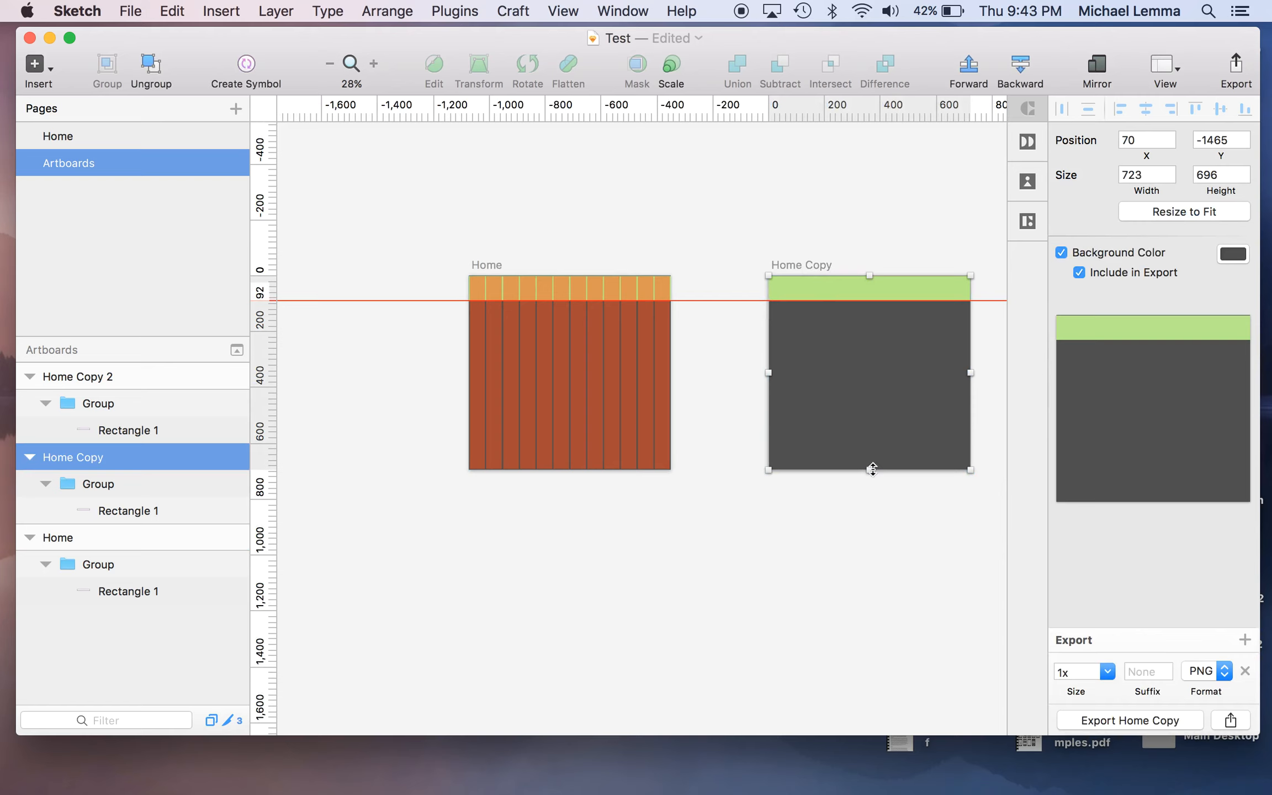
drag(872, 469, 870, 678)
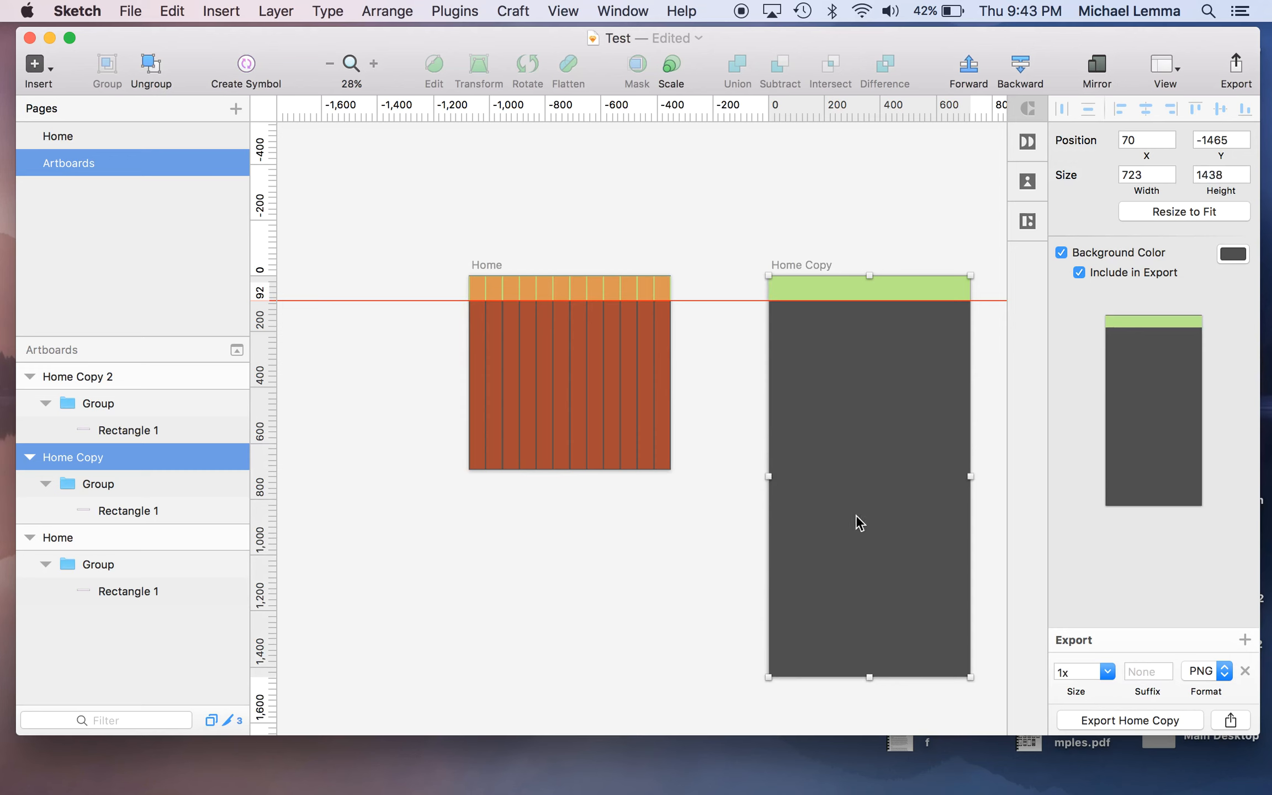
key(super+z)
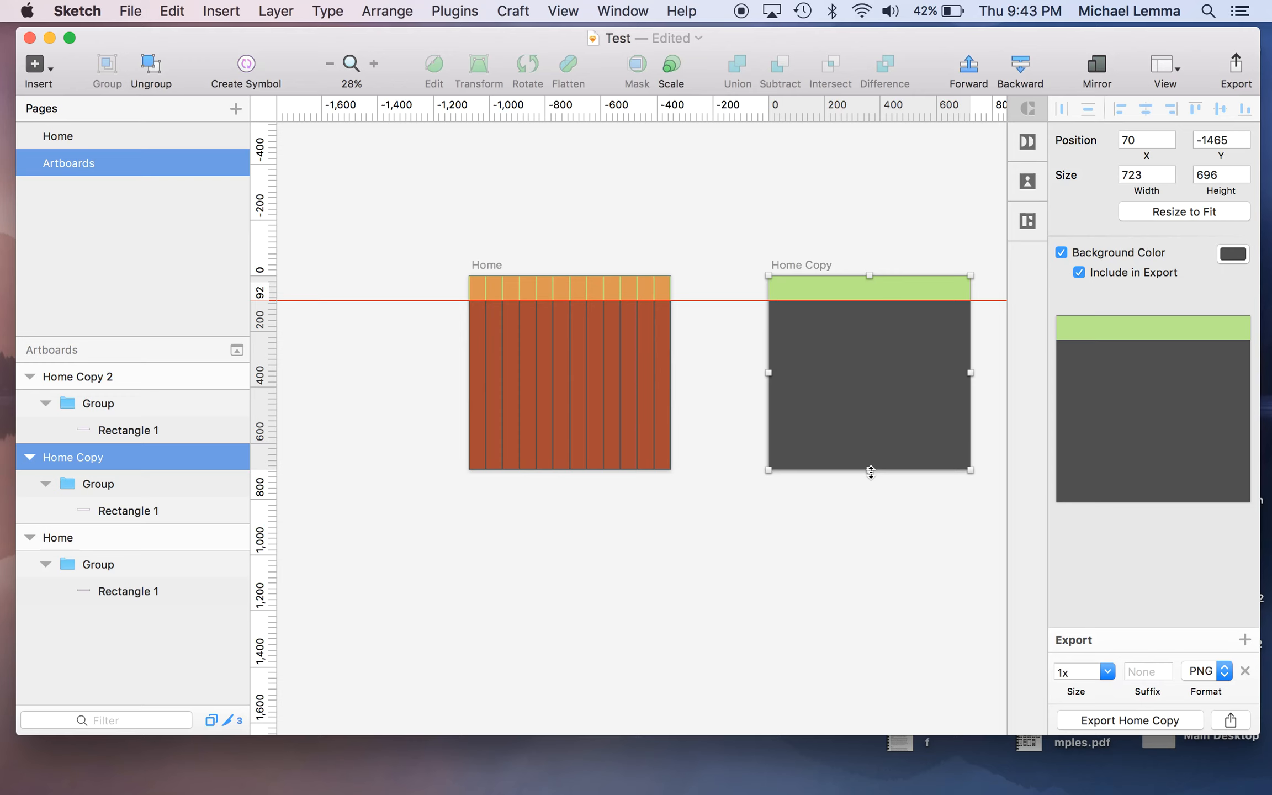
Resize the Home Copy artboard's height symmetrically about its center to about 690 px, and undo a similar widening to about 982 px
mouse_move(870, 472)
mouse_down()
mouse_move(906, 707)
mouse_move(848, 465)
mouse_up()
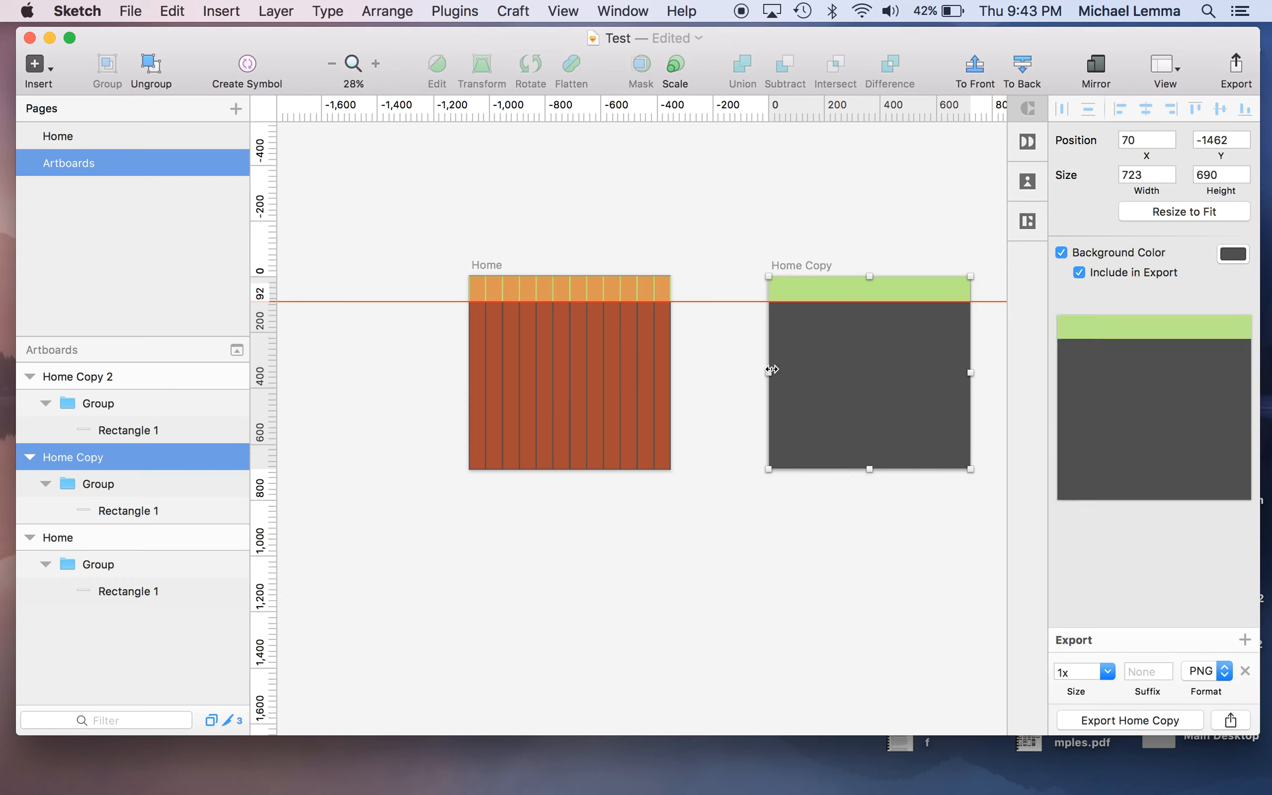
drag(769, 368, 696, 380)
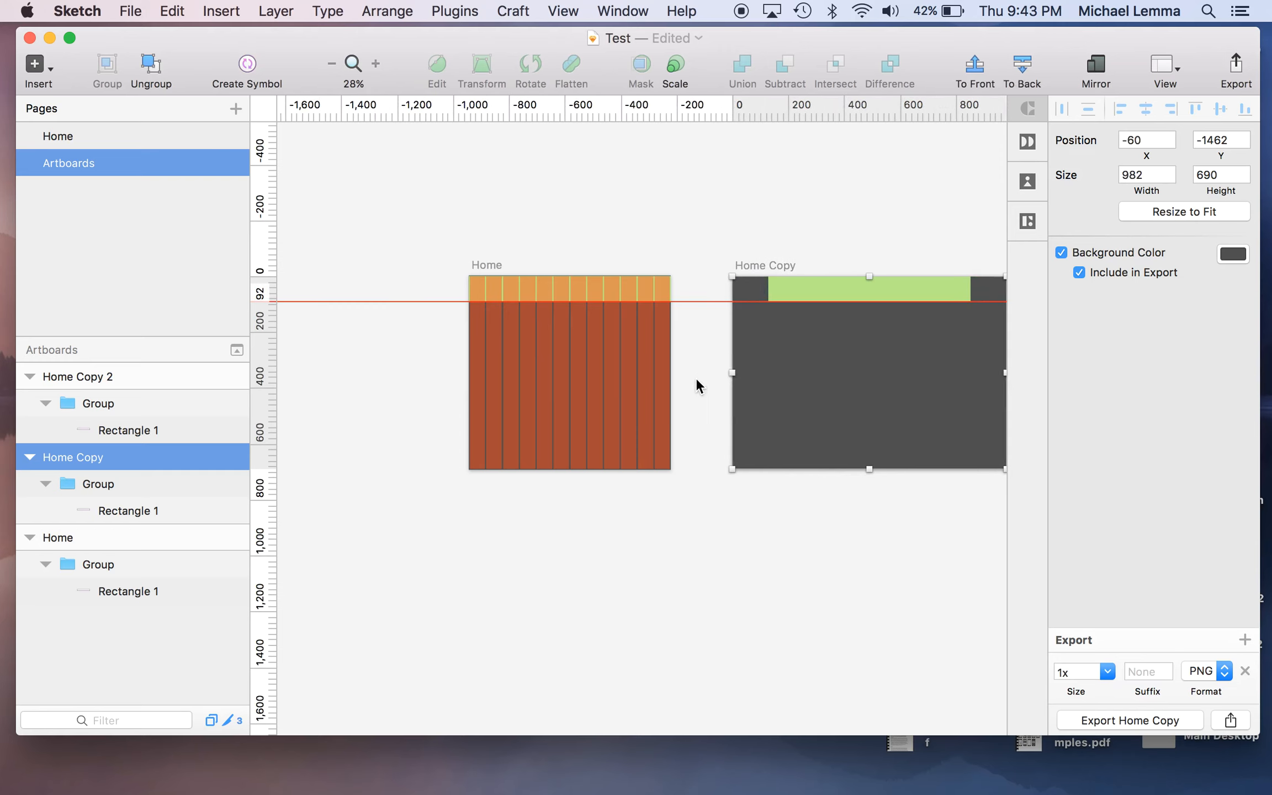
key(super+z)
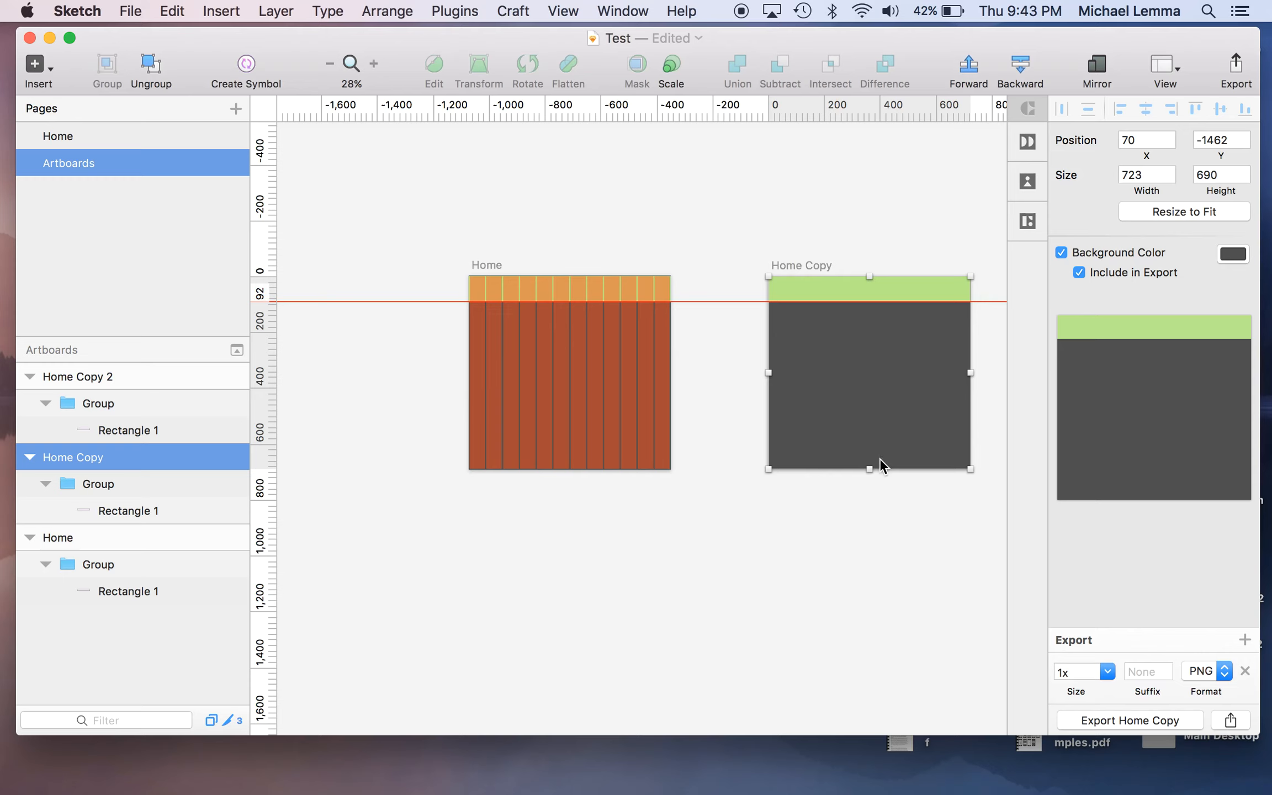
Enlarge the Home Copy artboard from its lower-left corner to about 1374 px tall, and bring its width back to 723 px
drag(769, 469, 626, 658)
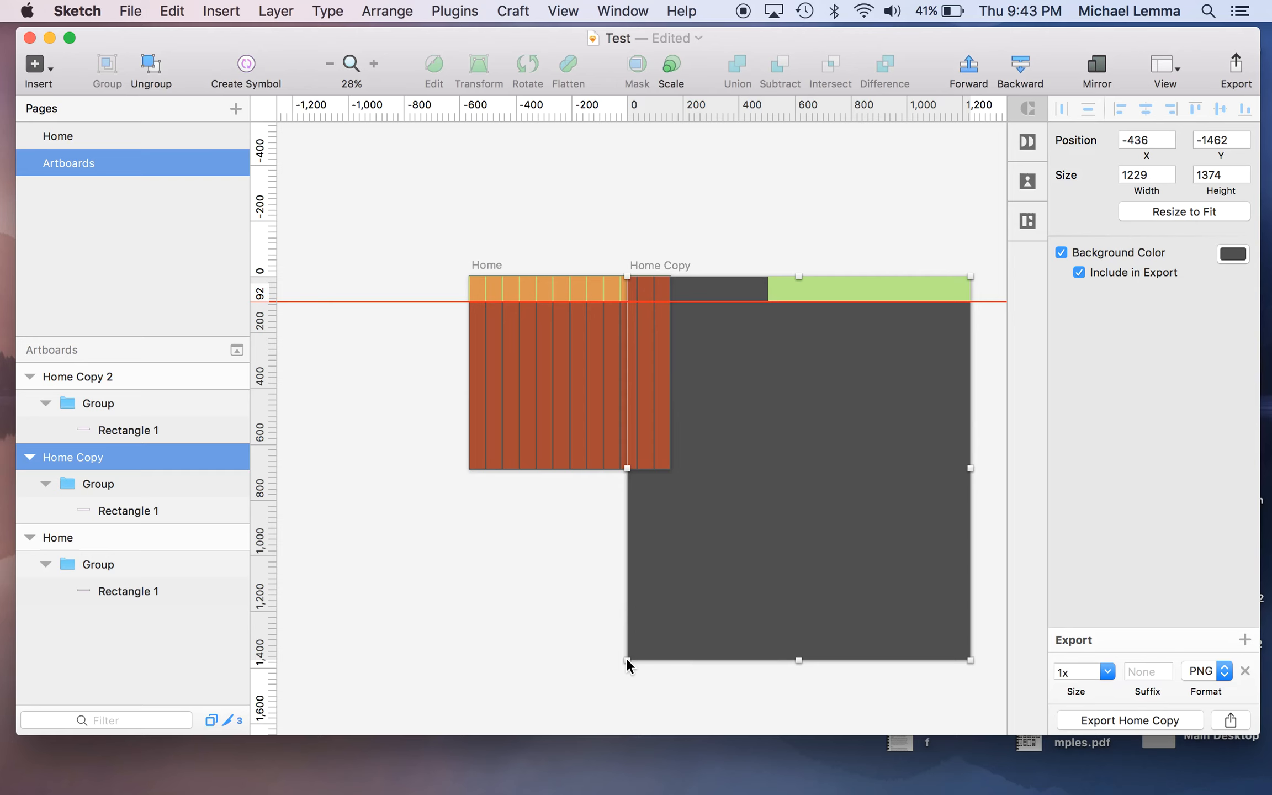
drag(630, 464, 767, 419)
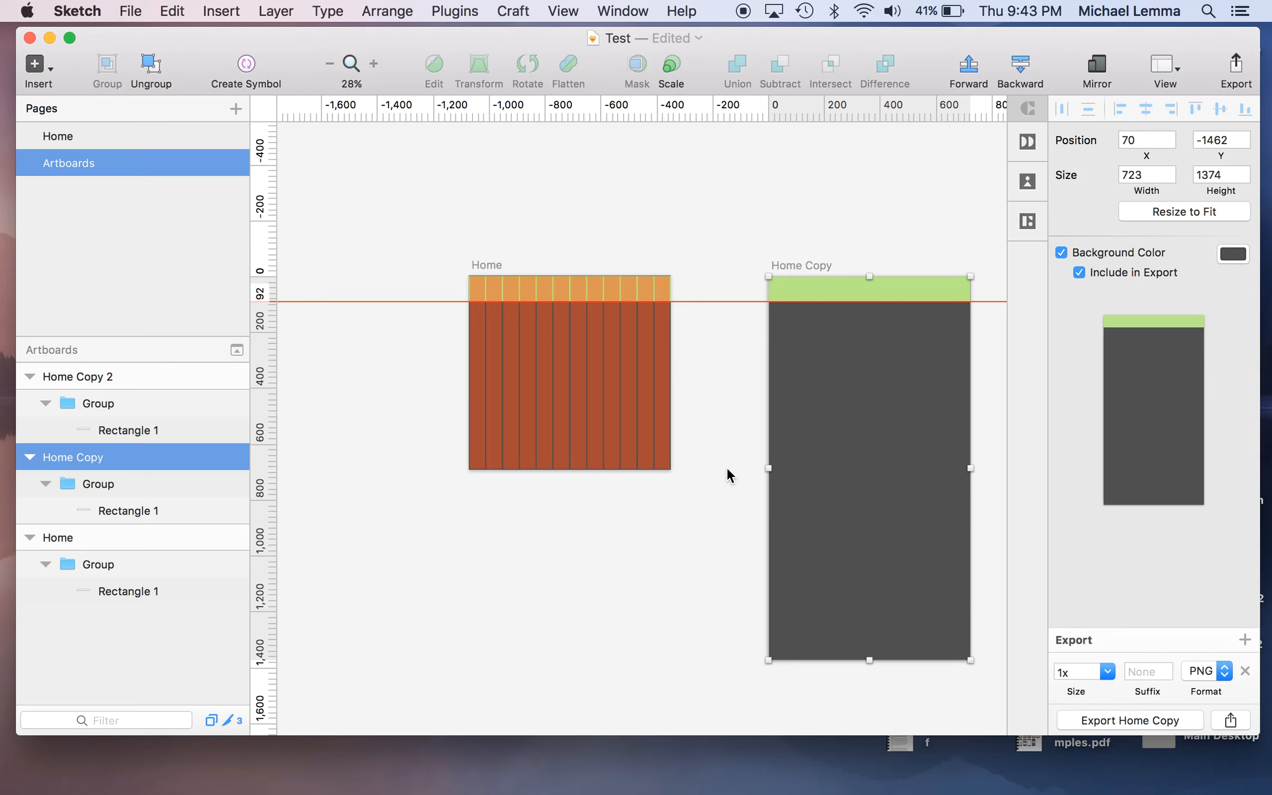
Try resizing the Home Copy artboard to fit its contents twice, undo it each time, and deselect the artboard
click(1177, 213)
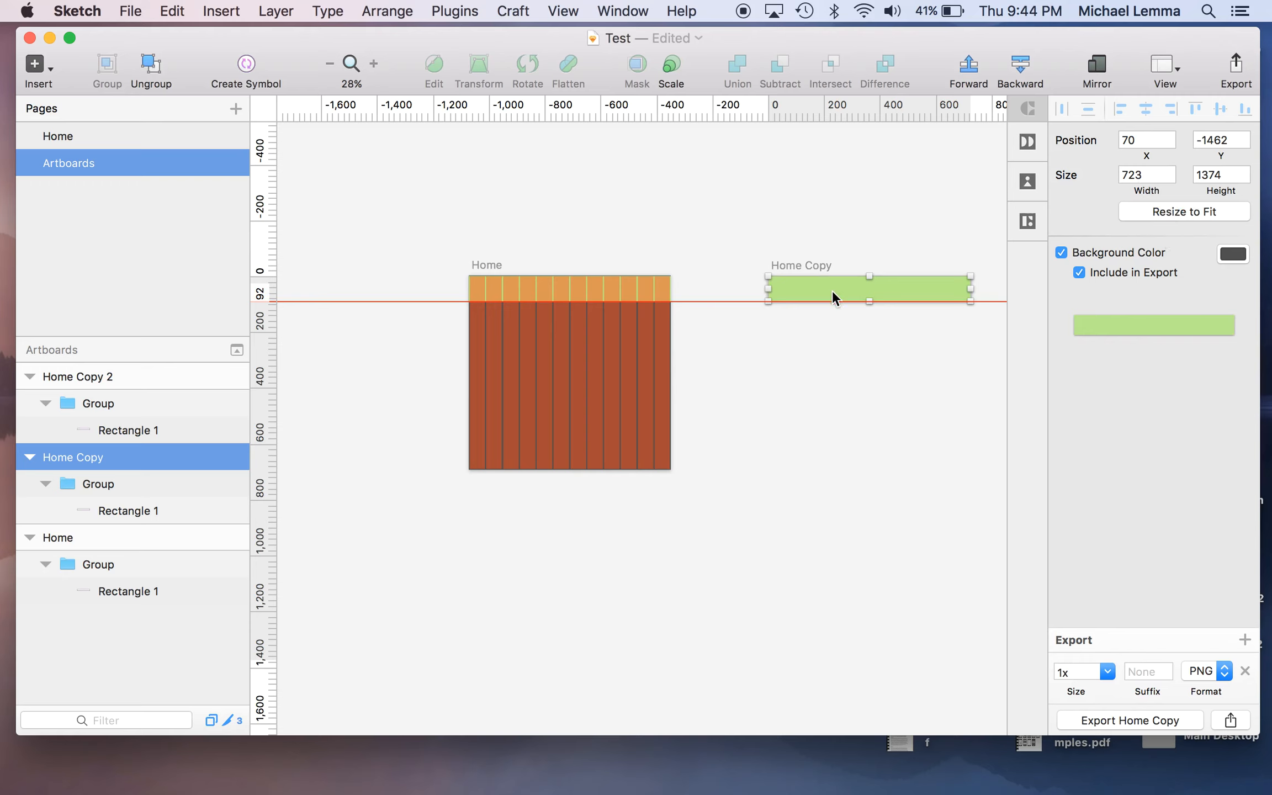
key(super+z)
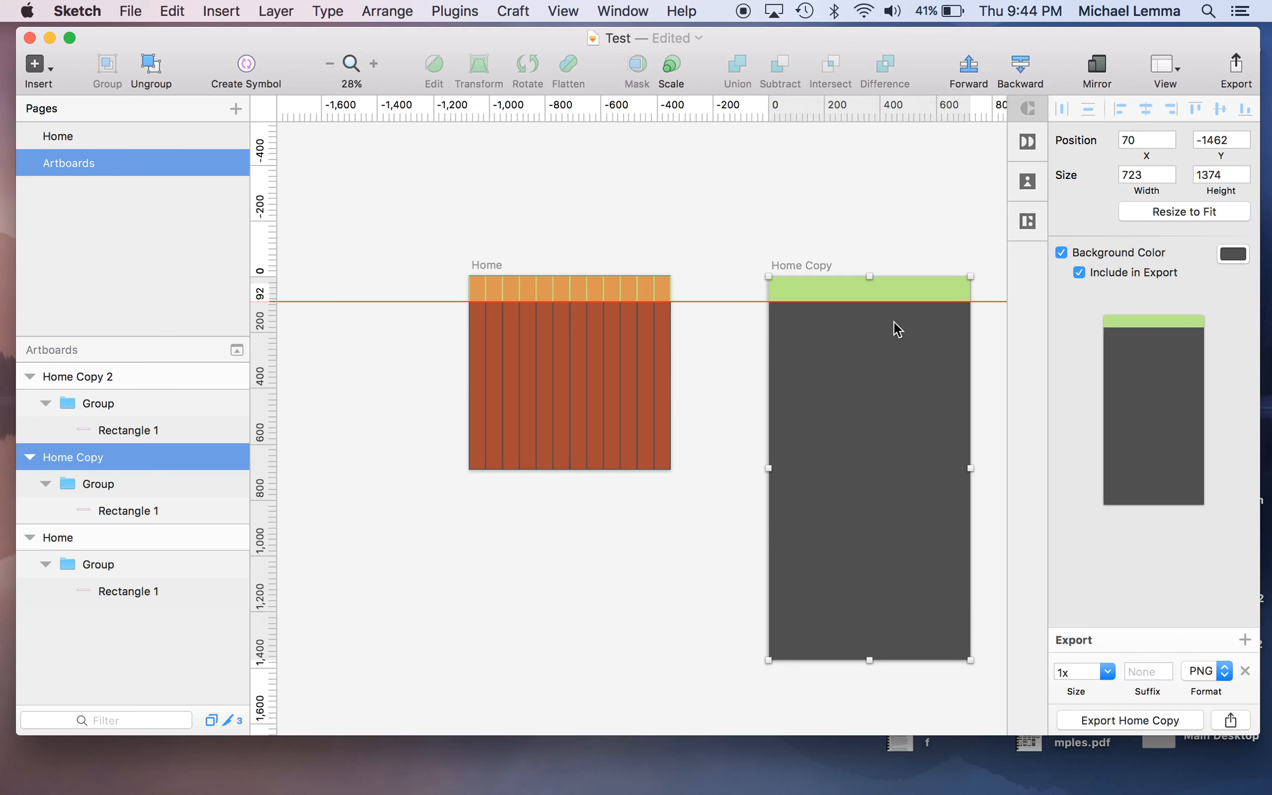
click(1187, 210)
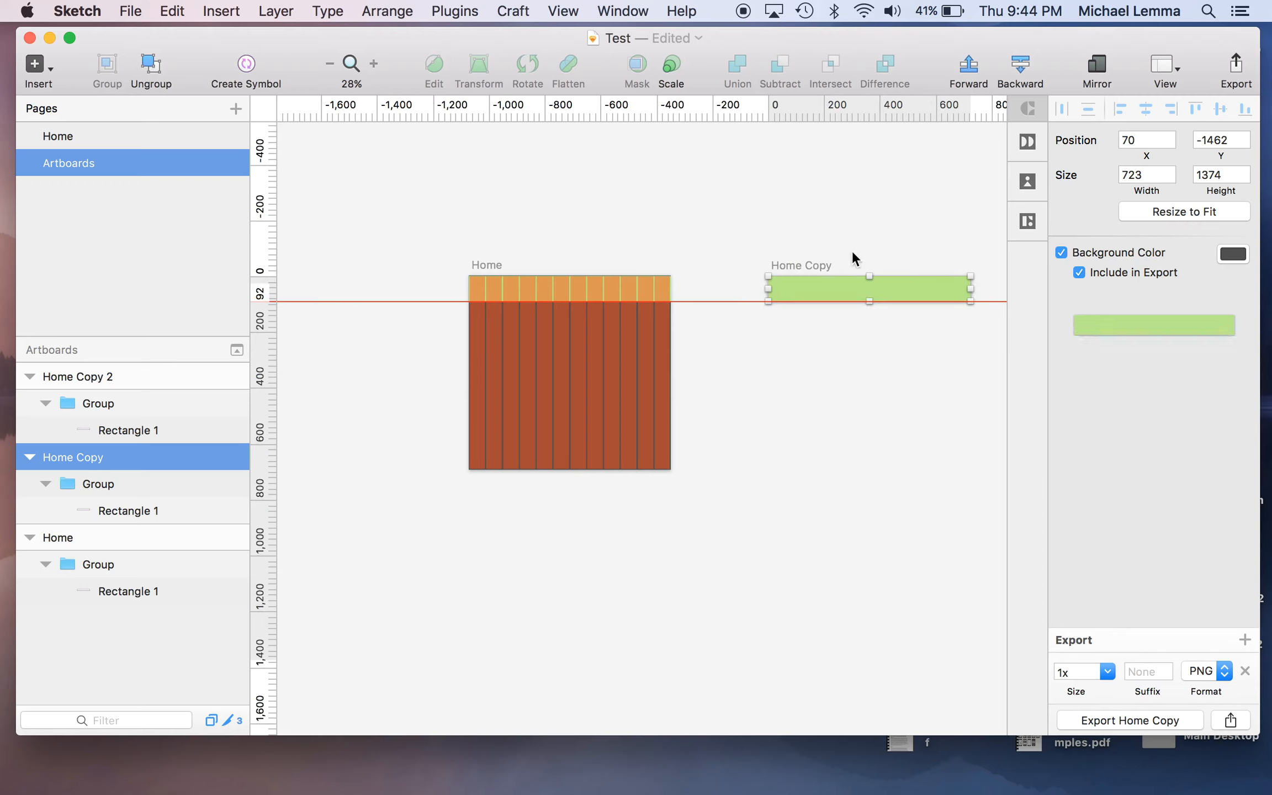
key(super+z)
click(835, 240)
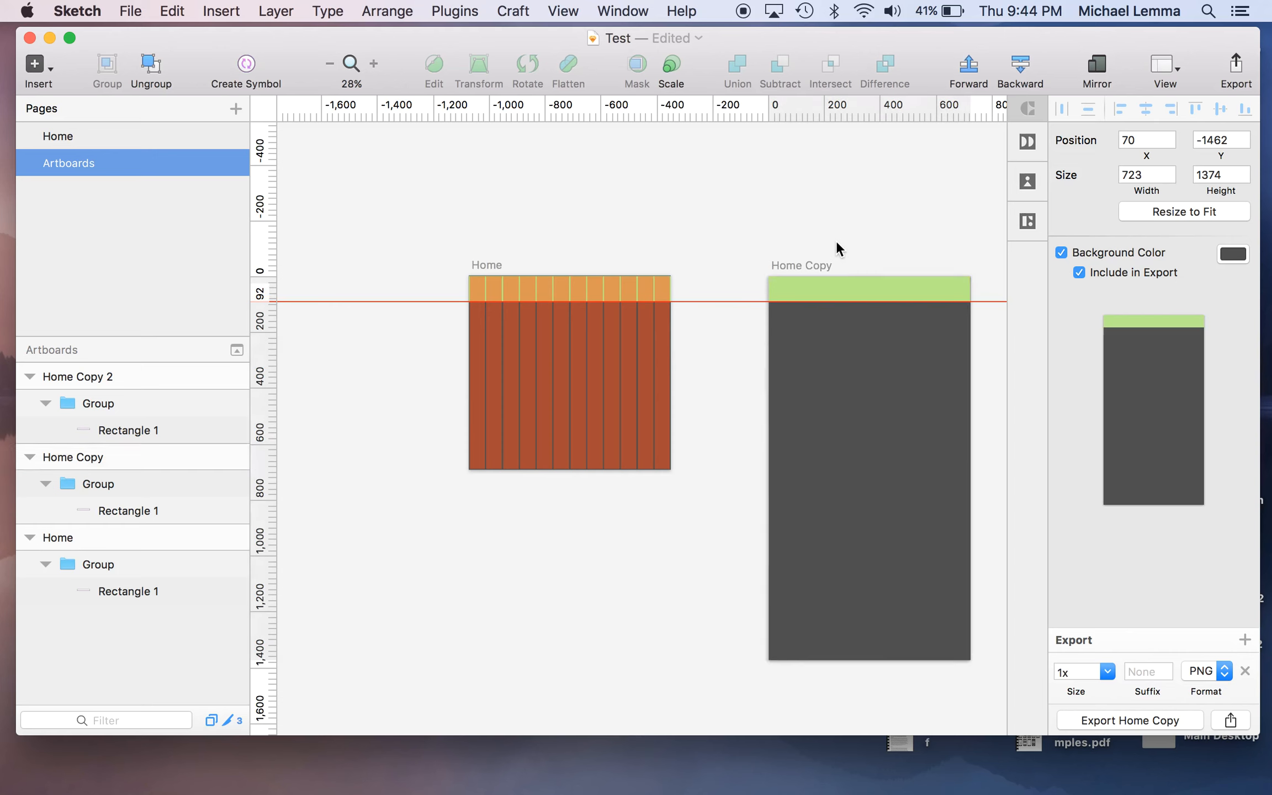